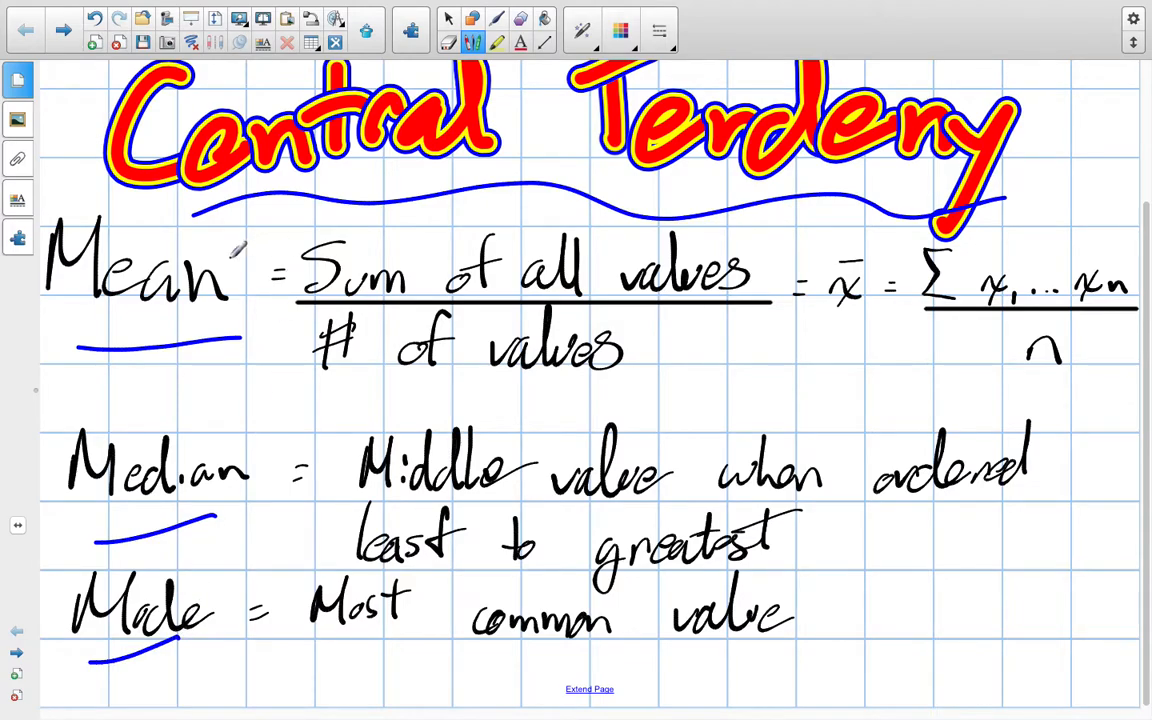
Write "aver" beneath Mean and underline "Sum of all values" and "# of values" with blue fading ink
left_click_drag(100, 388, 188, 370)
left_click_drag(342, 283, 729, 288)
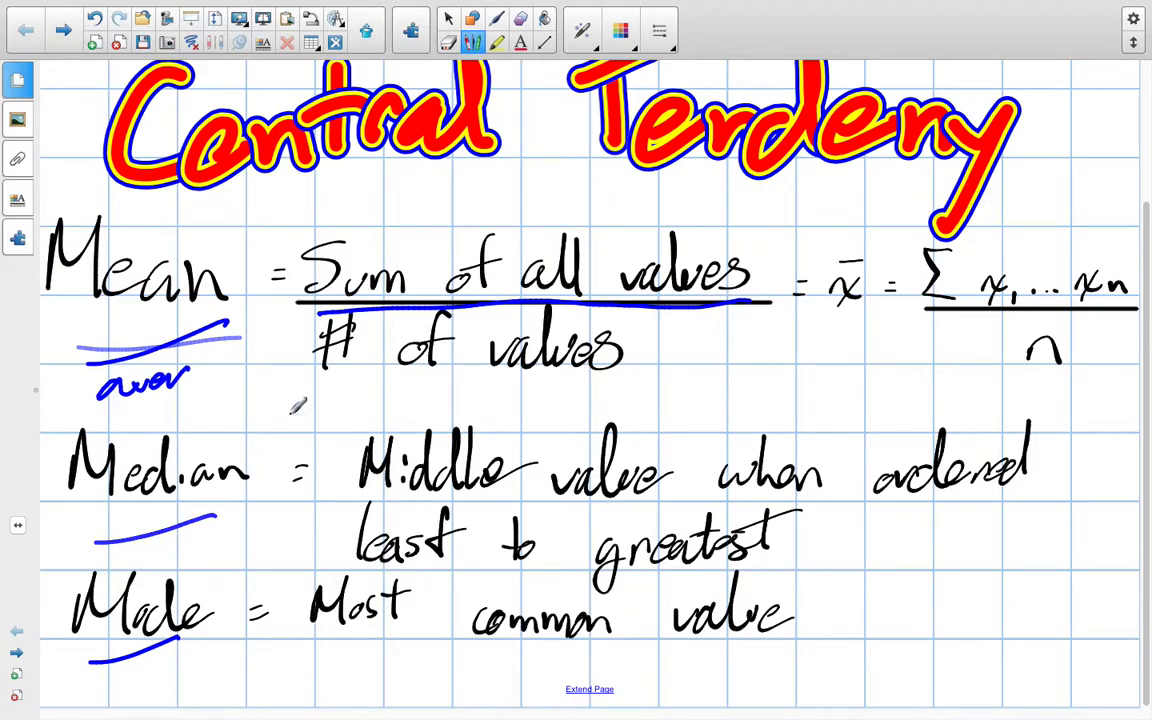
left_click_drag(306, 397, 652, 394)
Draw a blue arrow up to the x-bar symbol, bracket the symbol and trace over the equals sign beside it
left_click_drag(800, 400, 845, 325)
left_click_drag(822, 345, 866, 343)
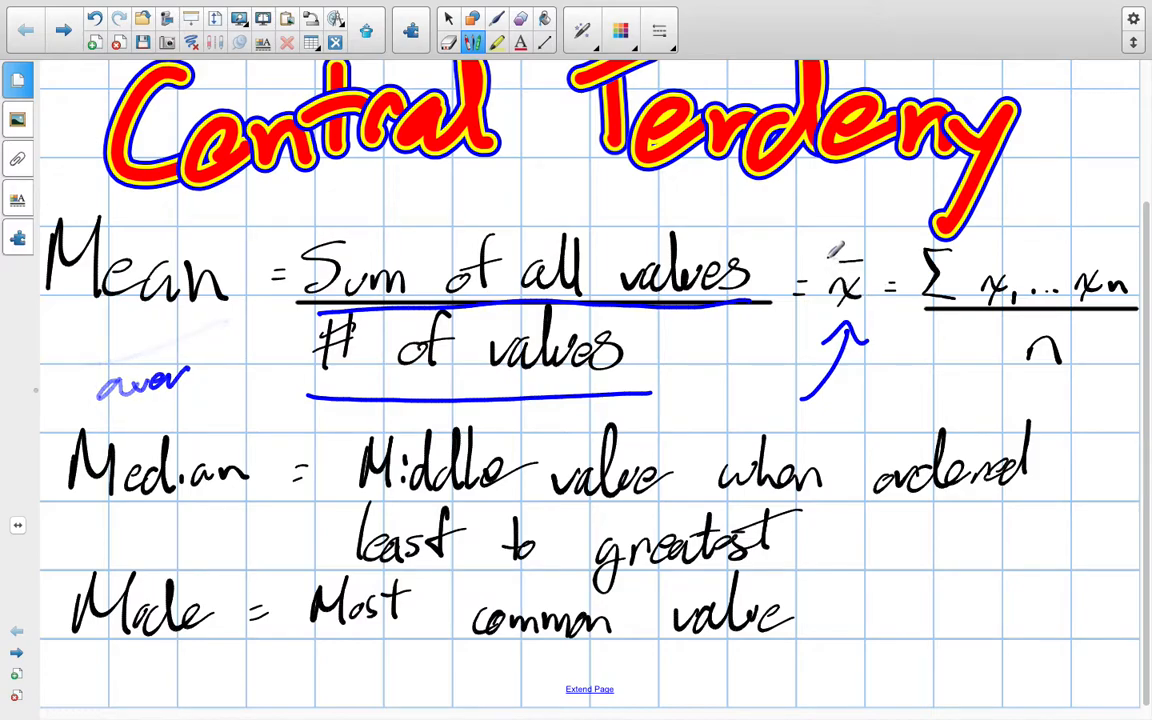
left_click_drag(826, 240, 832, 322)
mouse_move(866, 238)
left_mouse_down()
mouse_move(872, 300)
mouse_move(860, 292)
left_mouse_up()
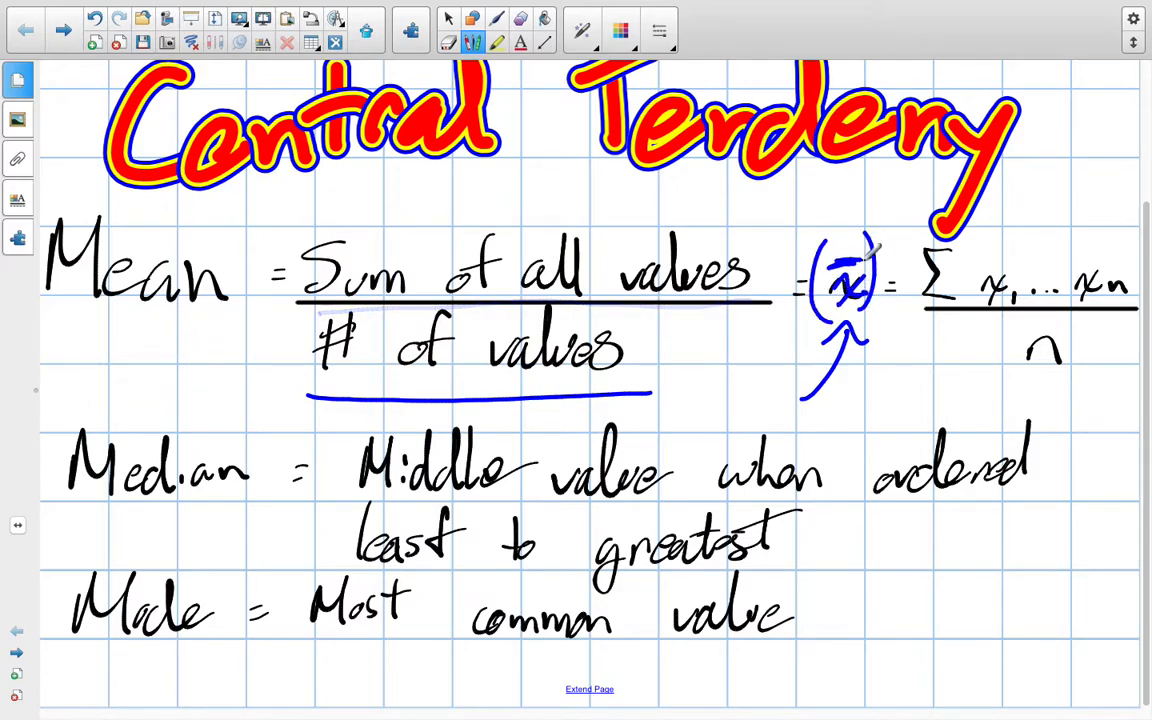
left_click_drag(887, 284, 903, 290)
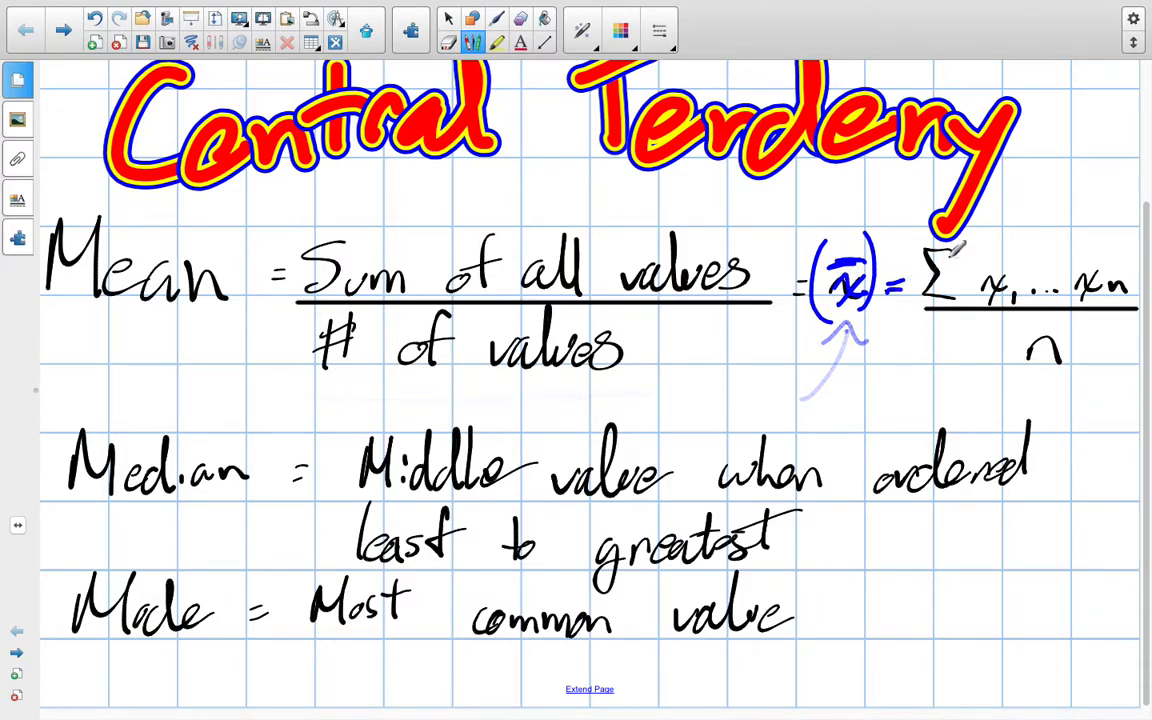
Highlight the sigma symbol and the matching words "Sum of" in yellow
left_click(497, 42)
left_click(609, 22)
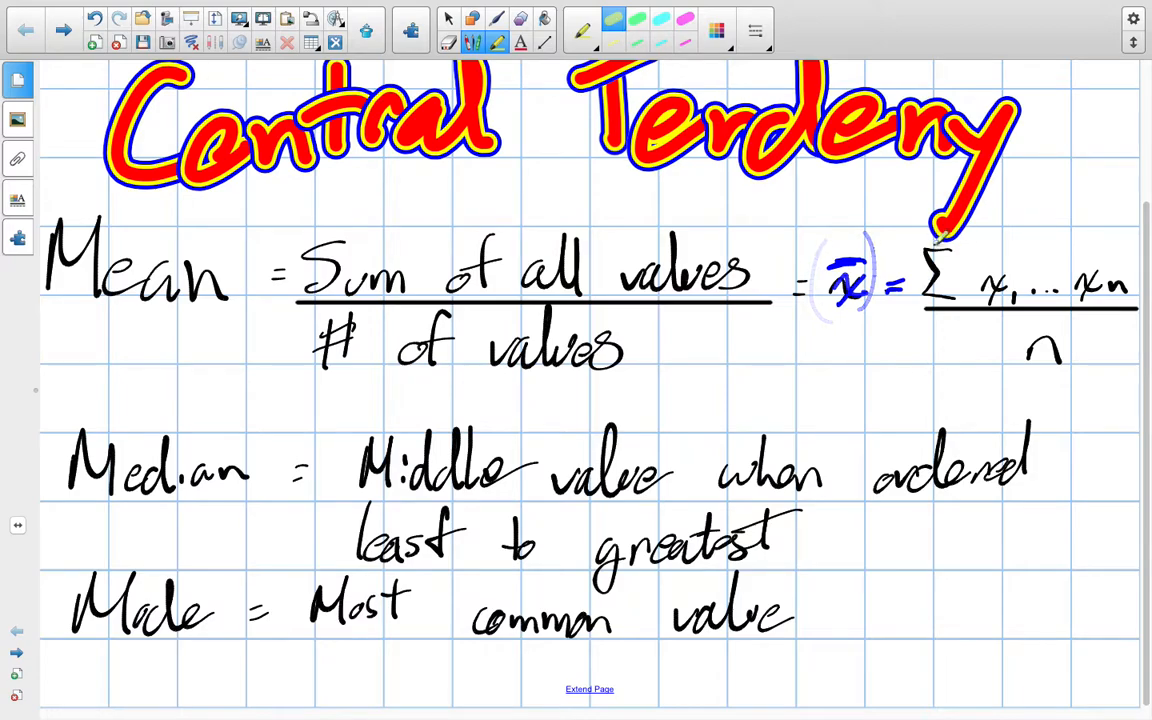
left_click_drag(930, 262, 948, 285)
left_click_drag(300, 255, 480, 254)
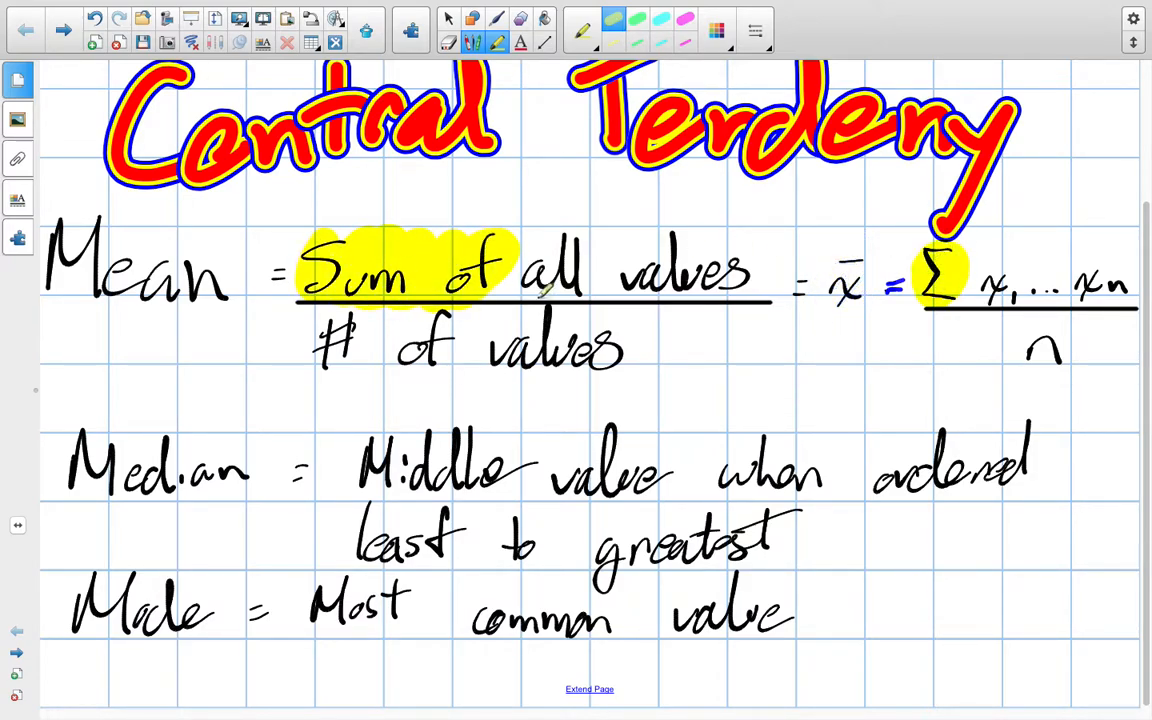
Highlight the terms x1 … xn and the matching words "all values" in green
left_click(639, 22)
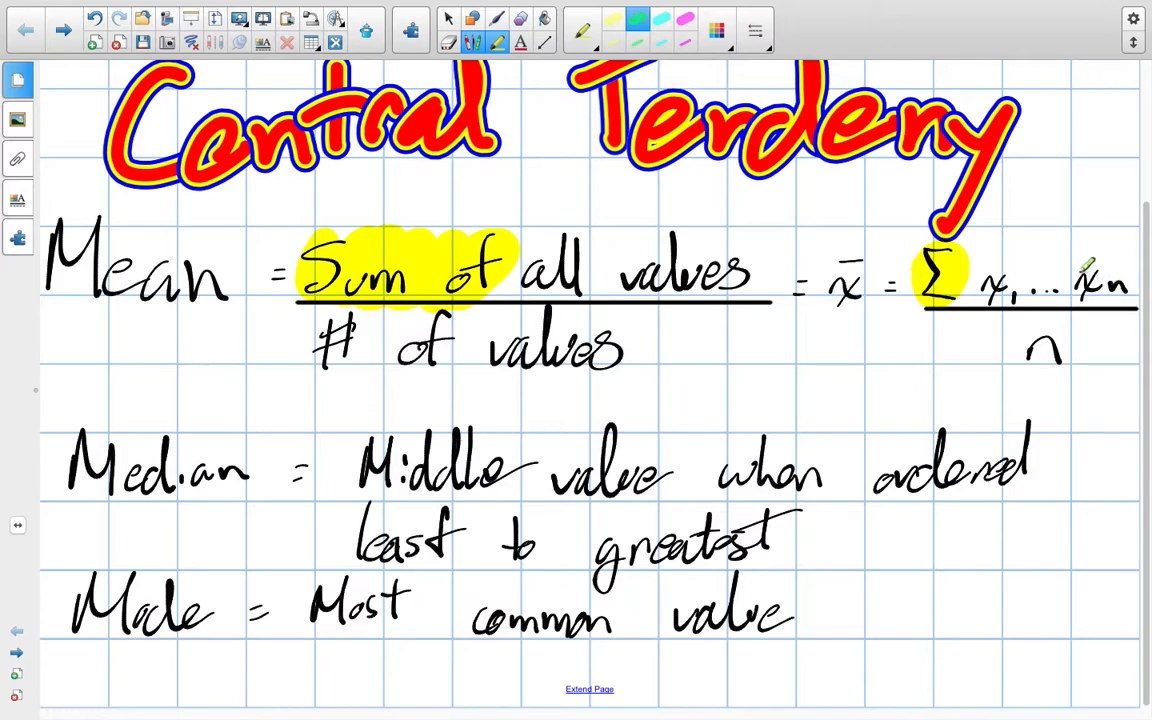
left_click_drag(962, 288, 1135, 290)
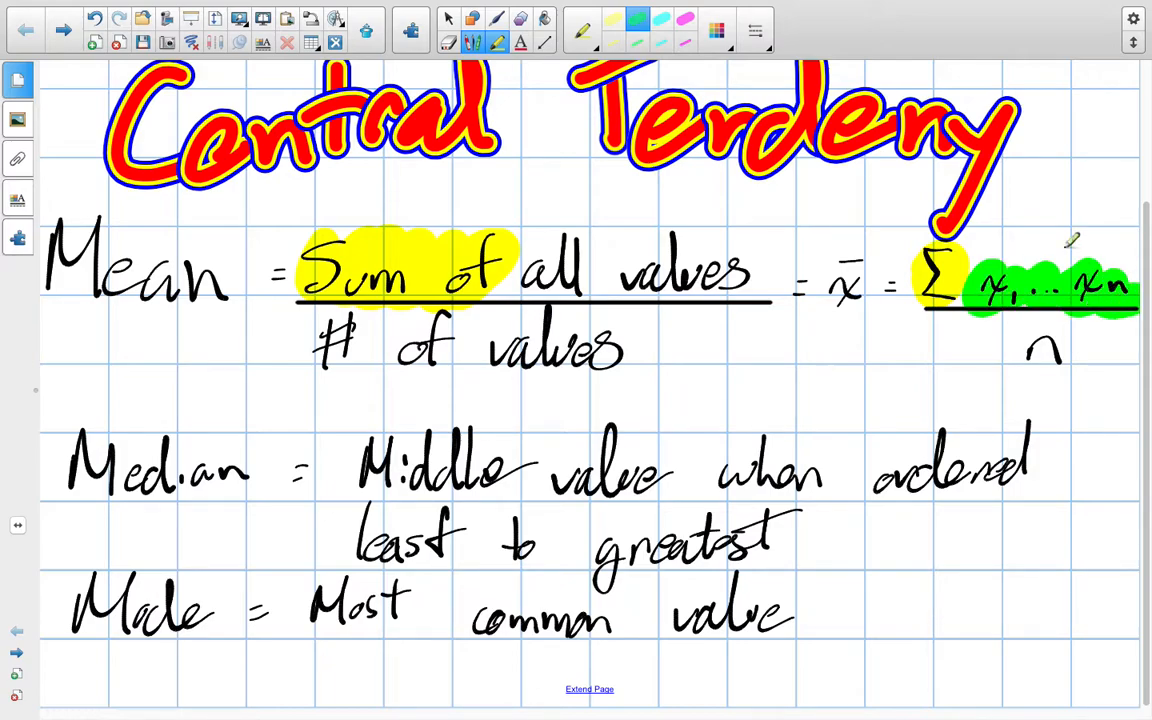
mouse_move(489, 5)
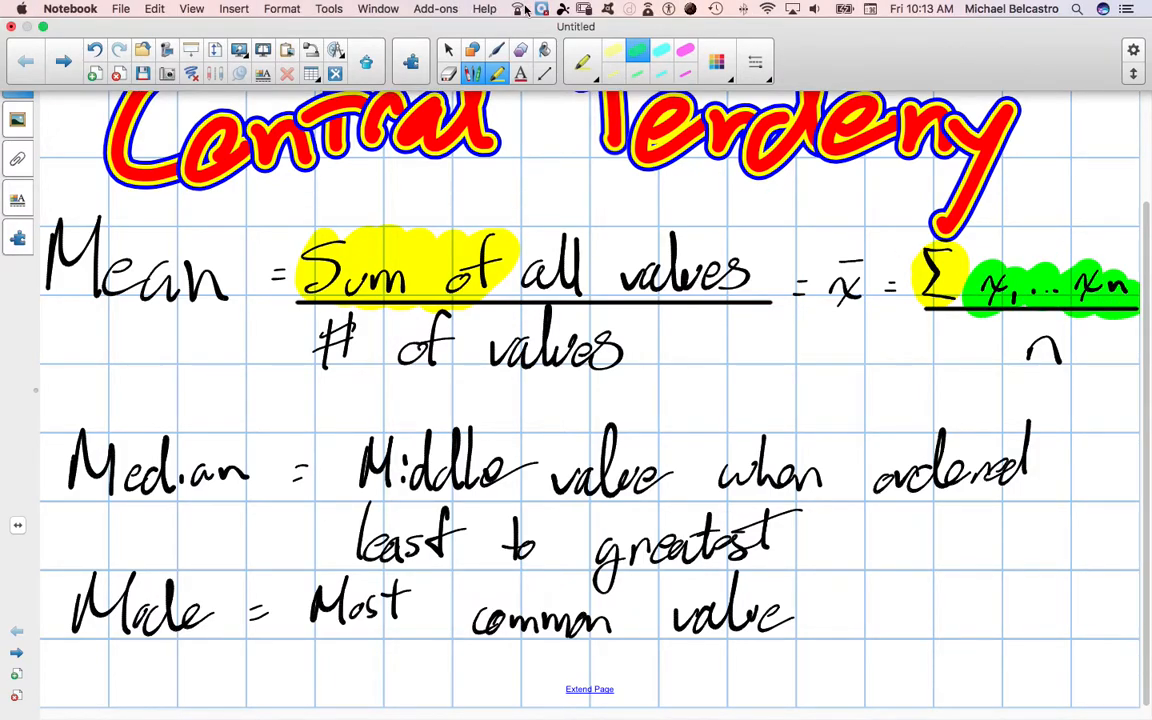
mouse_move(702, 705)
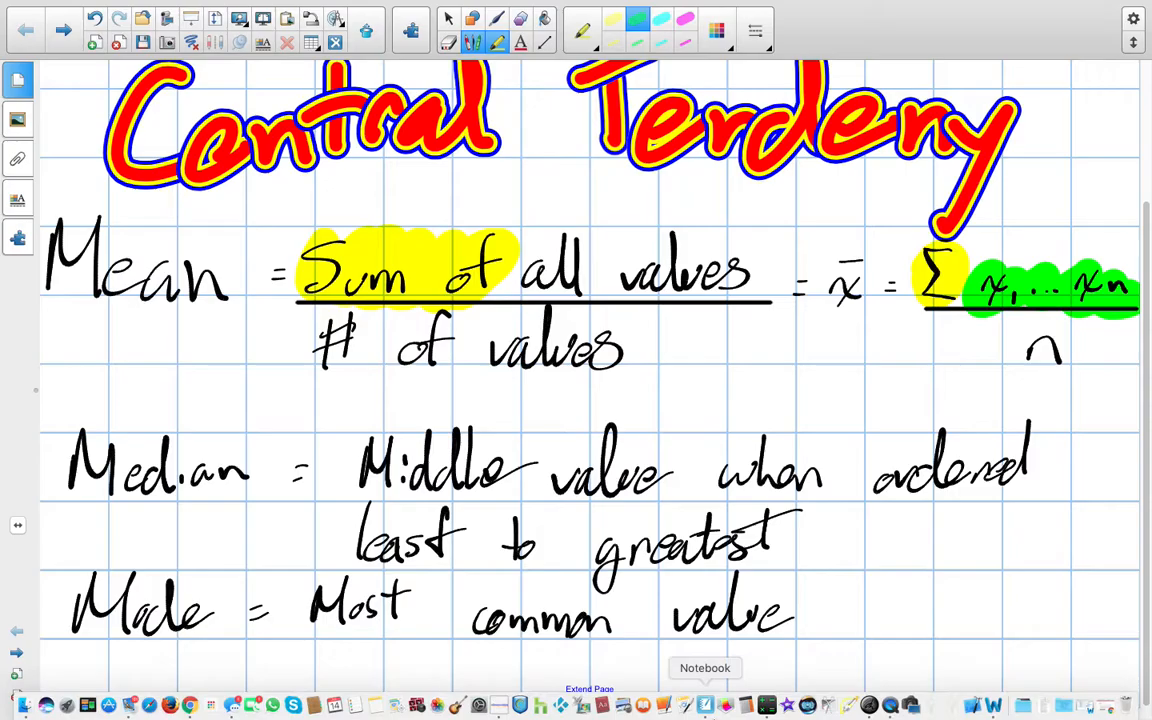
left_click(890, 705)
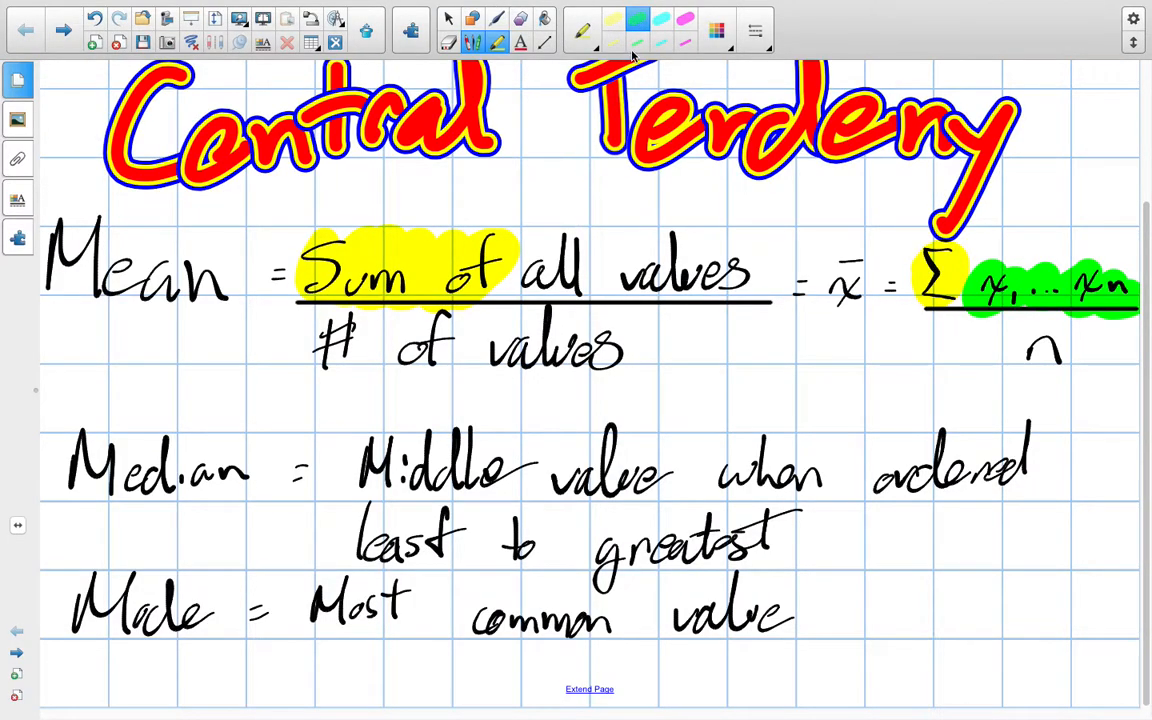
left_click_drag(505, 268, 772, 268)
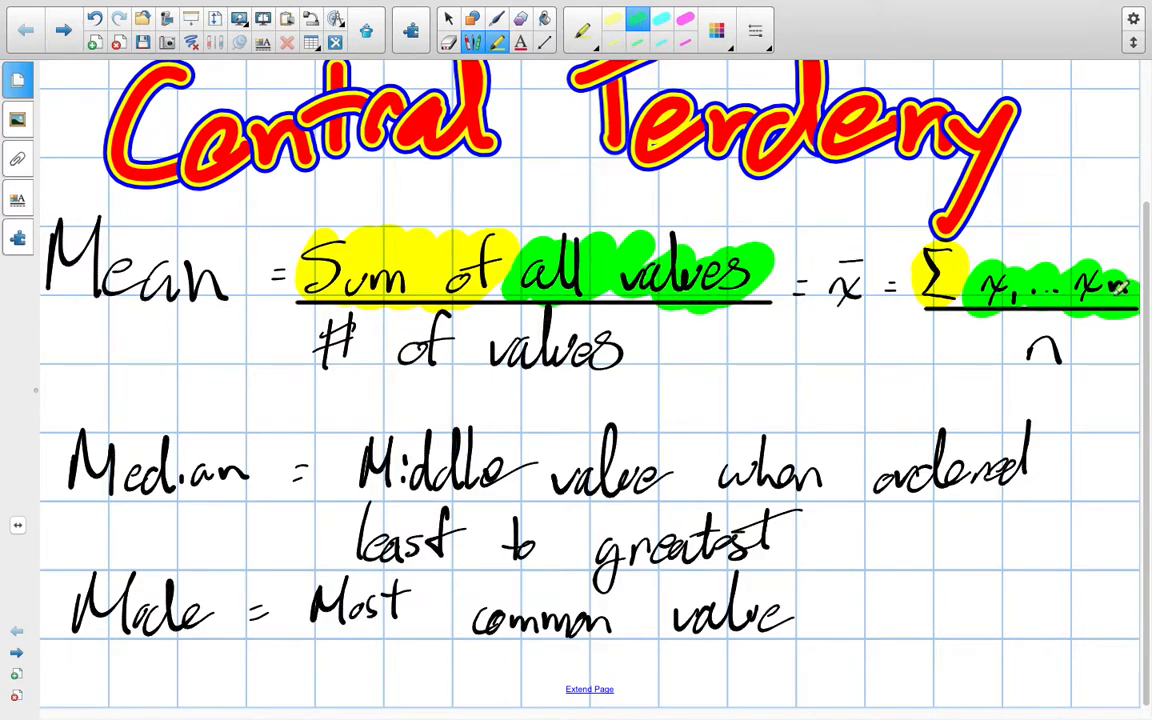
Highlight the denominator n and the matching words "# of values" in magenta
left_click(684, 18)
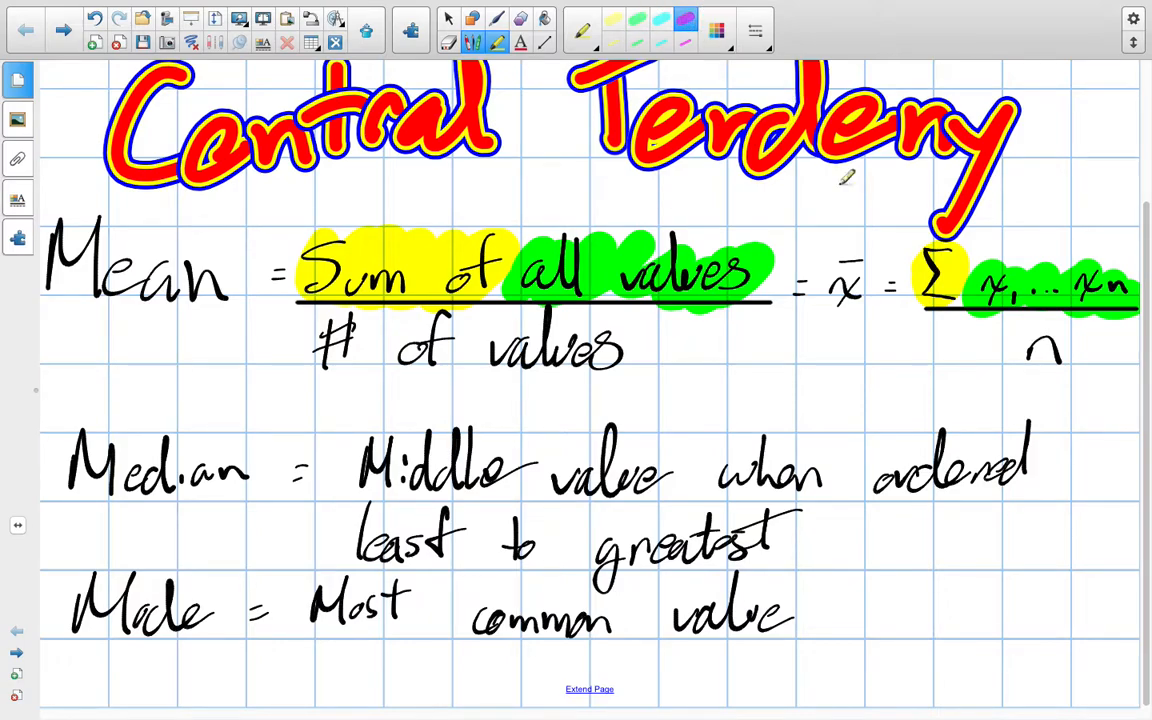
left_click_drag(1025, 345, 1065, 360)
mouse_move(315, 330)
left_mouse_down()
mouse_move(617, 338)
mouse_move(618, 352)
left_mouse_up()
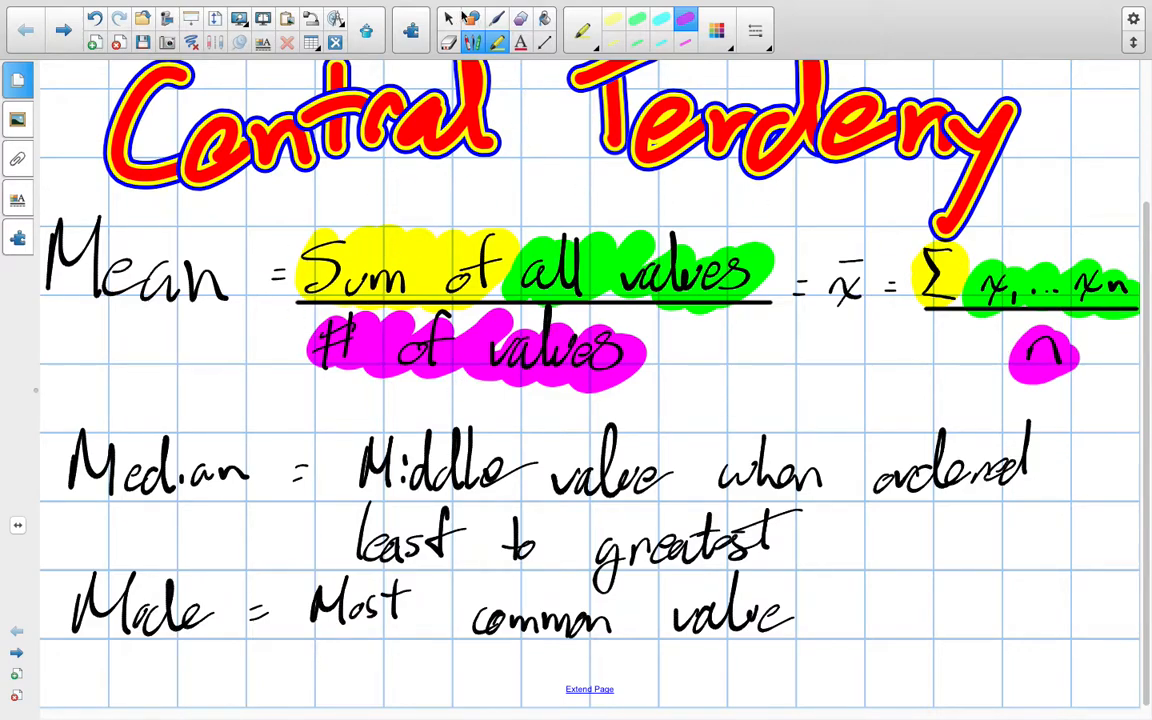
Underline the numerator and denominator of the mean's word formula in blue fading ink and draw an arrow up to Mean
left_click(581, 30)
left_click(564, 251)
left_click_drag(320, 297, 688, 306)
mouse_move(325, 397)
left_mouse_down()
mouse_move(598, 389)
mouse_move(636, 399)
left_mouse_up()
left_click_drag(84, 383, 119, 339)
left_click_drag(85, 348, 130, 354)
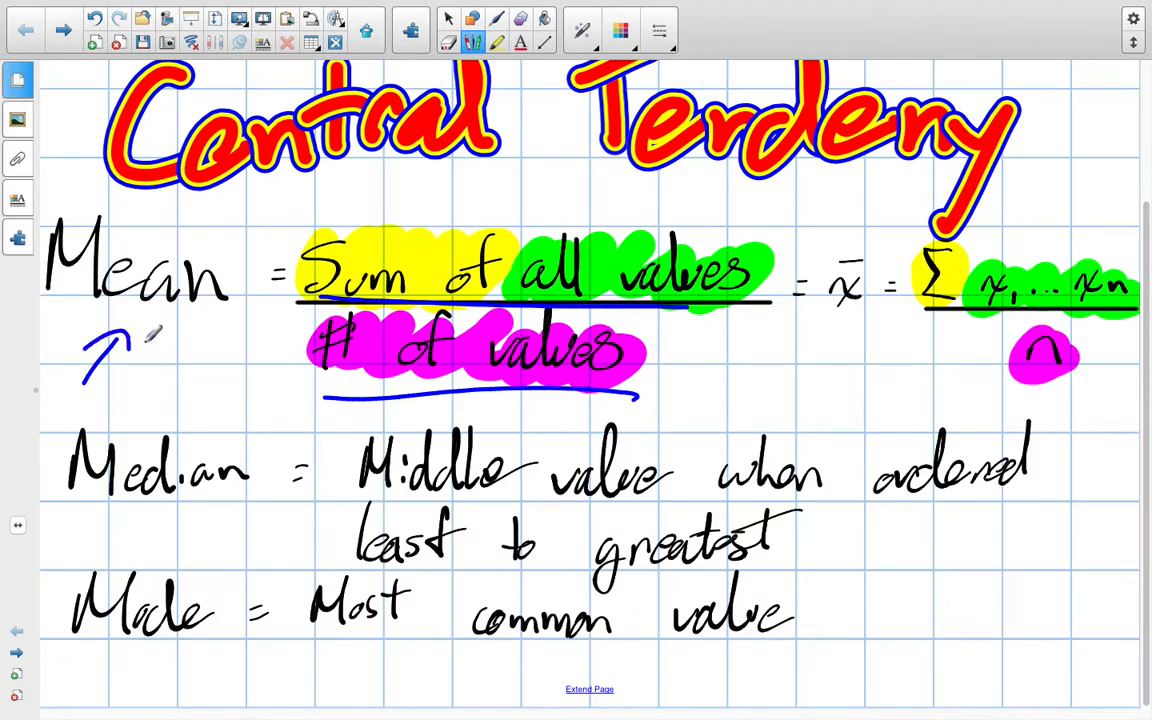
Underline Median, "least" and "greatest" in blue, and sketch two short dashes with an arrow between them beside the definition
left_click_drag(92, 524, 240, 506)
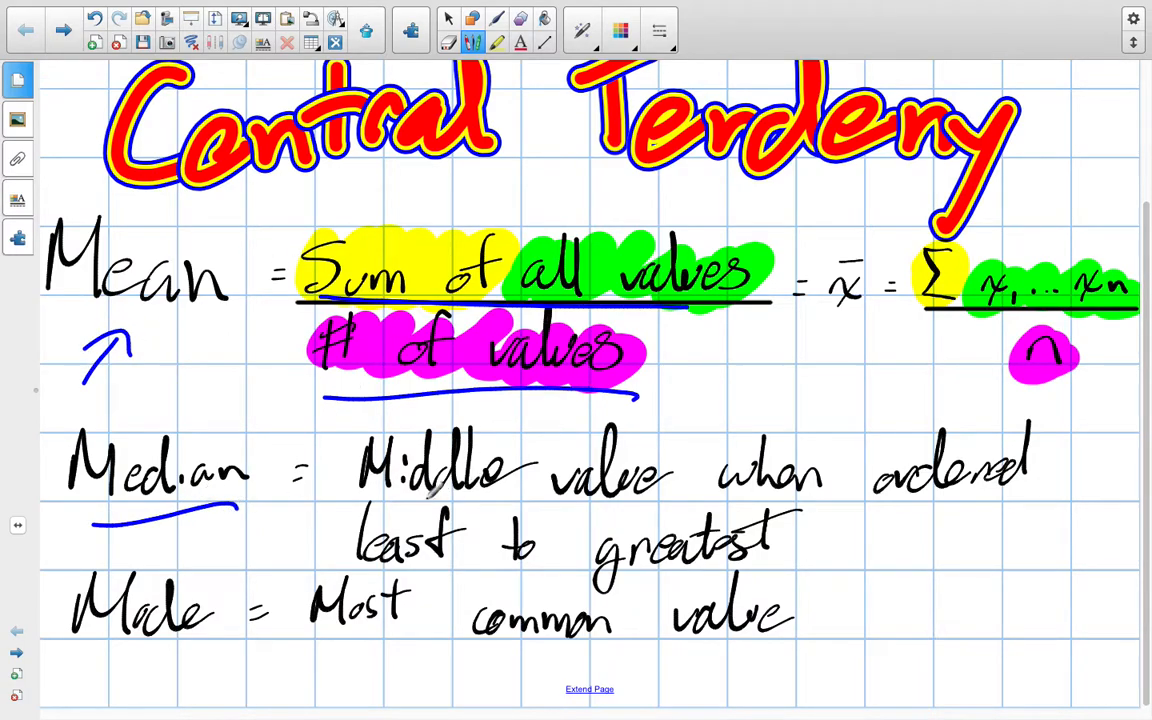
left_click_drag(343, 565, 480, 571)
left_click_drag(618, 598, 917, 572)
left_click_drag(1005, 578, 1077, 572)
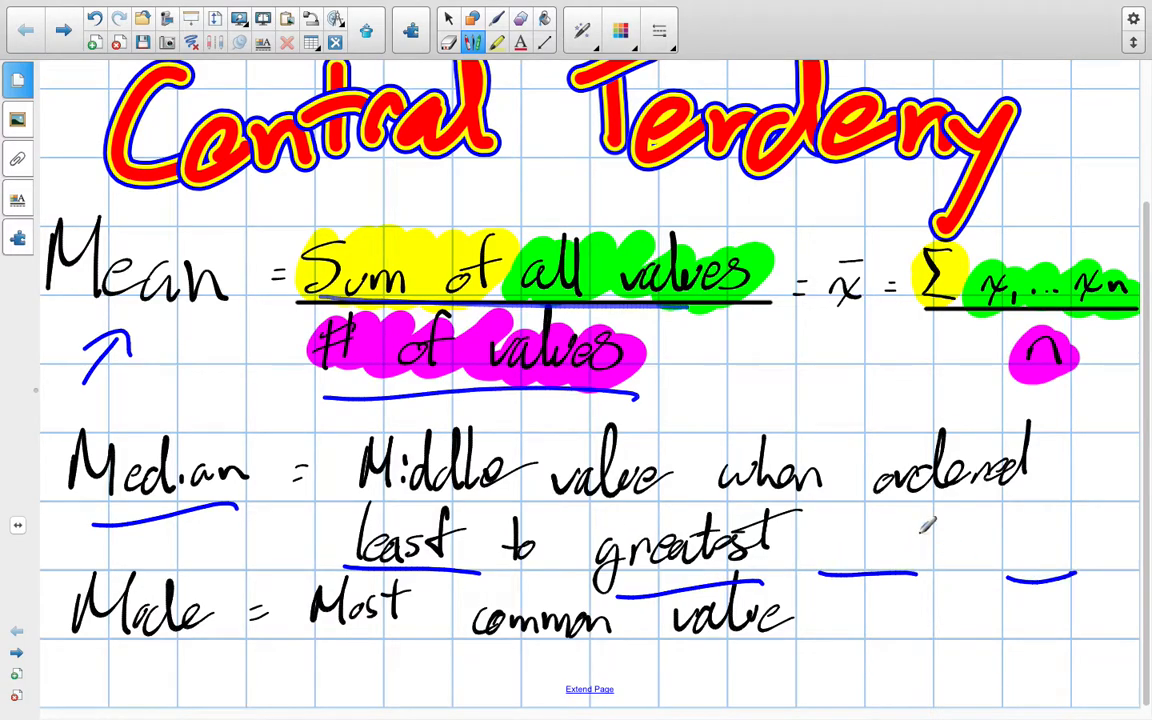
left_click_drag(922, 602, 941, 567)
left_click_drag(927, 574, 944, 586)
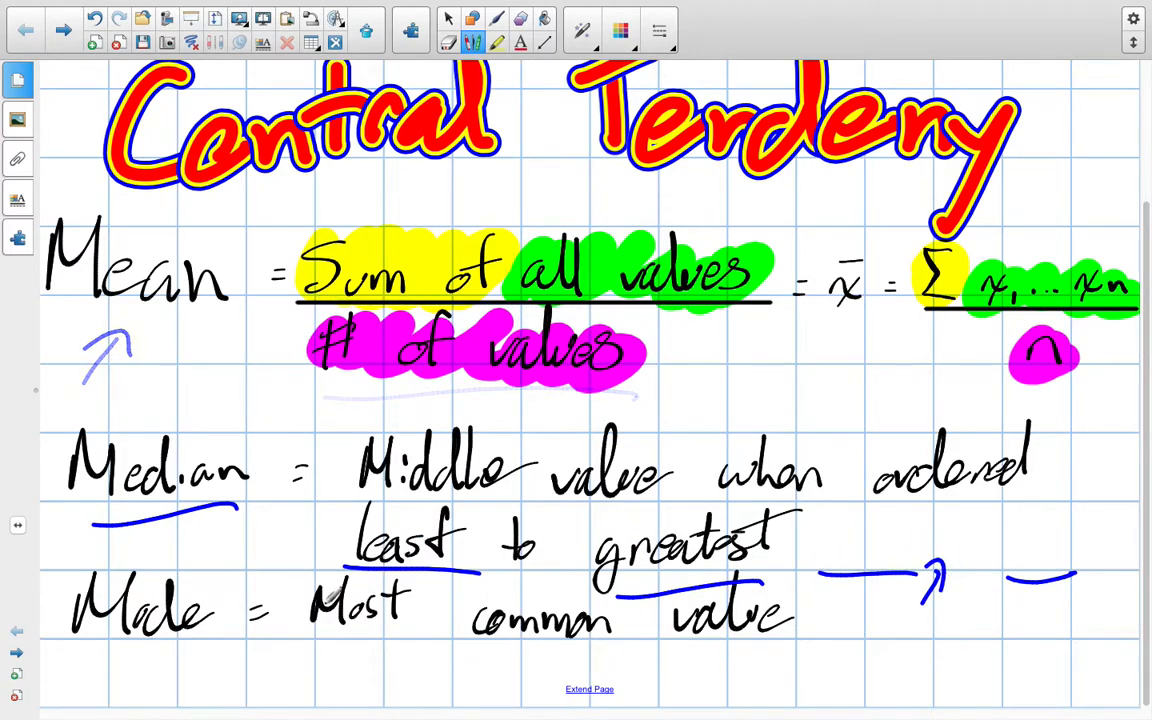
Underline Mode and its definition "Most common value" in blue
left_click_drag(78, 657, 215, 653)
left_click_drag(372, 652, 765, 661)
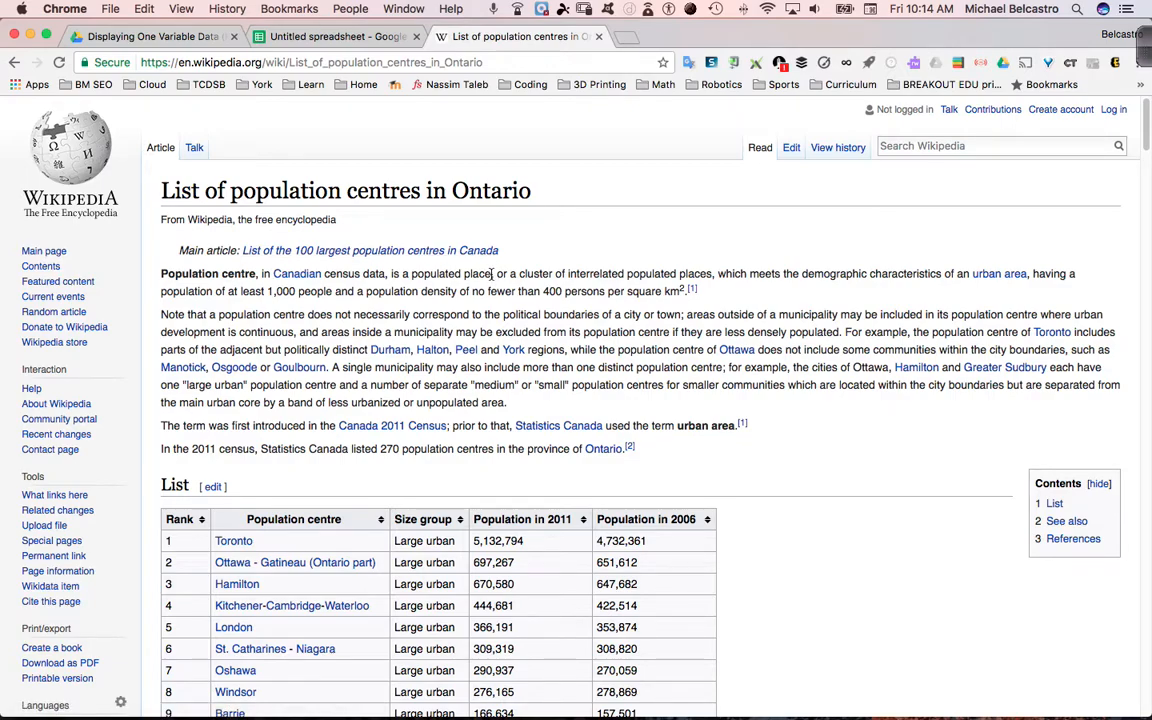
Copy all rows of the Ontario population centres table on Wikipedia, from rank 1 Toronto through rank 270 Thornton
scroll(490, 268, "down", 5)
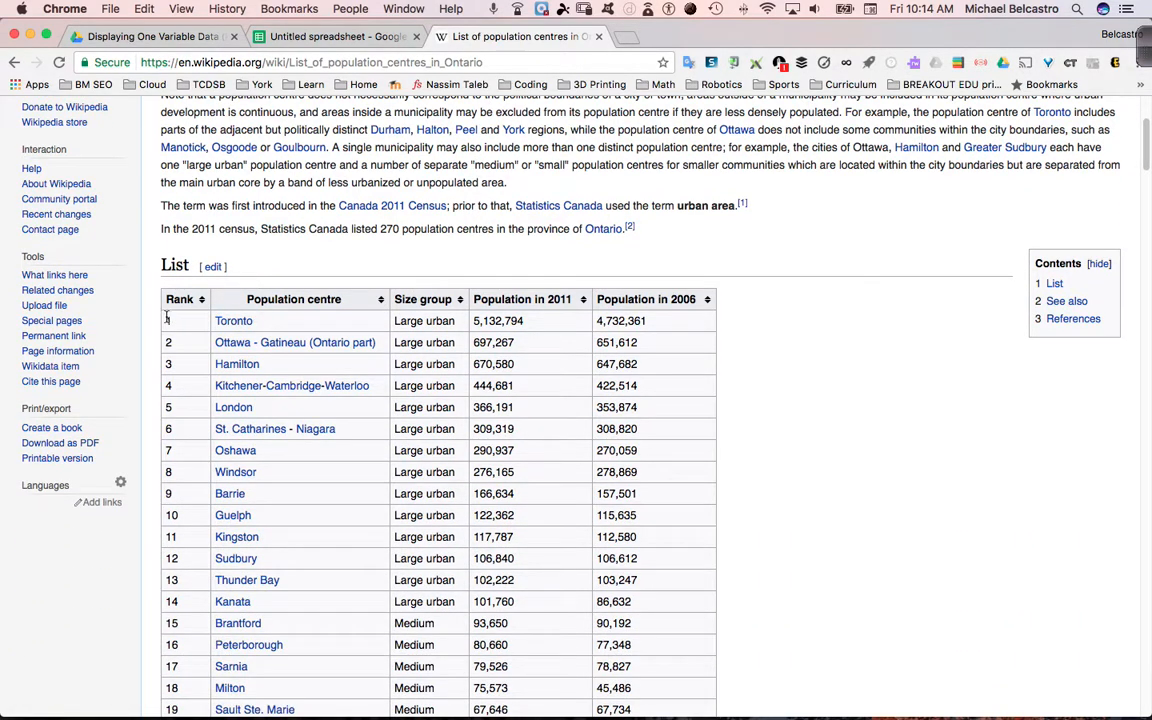
left_click_drag(167, 320, 634, 278)
scroll(636, 622, "down", 10)
scroll(636, 622, "down", 20)
scroll(636, 622, "down", 20)
scroll(636, 622, "up", 3)
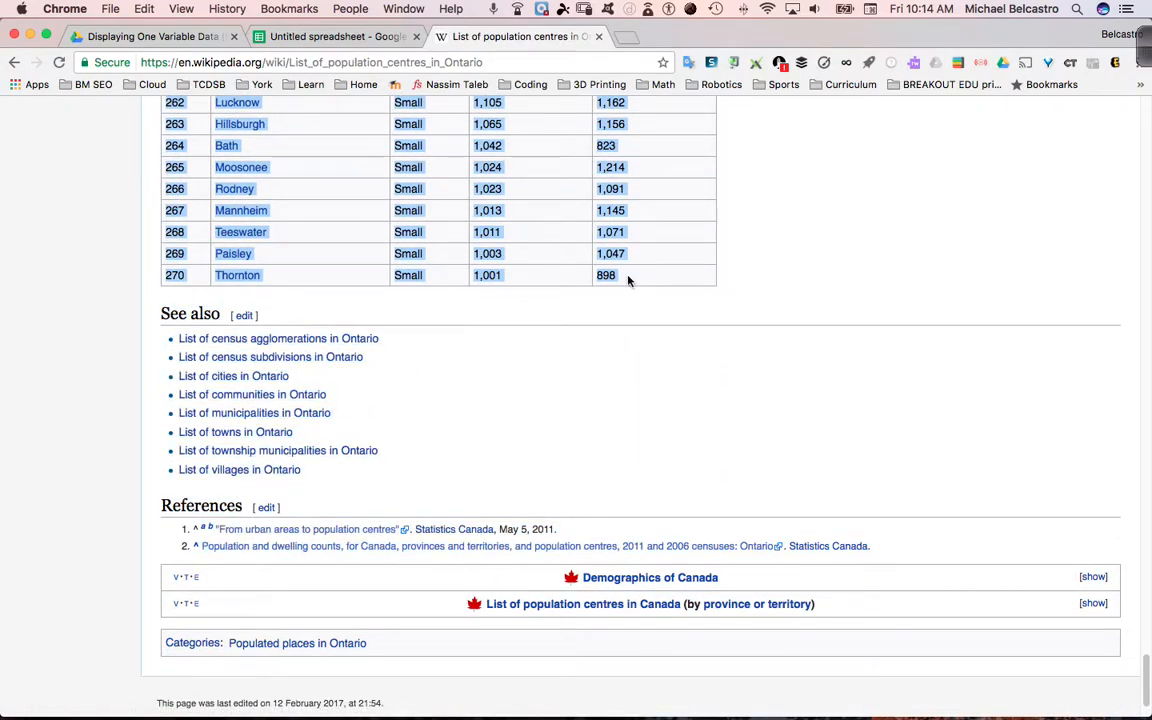
Switch to the untitled Google spreadsheet and paste the copied population table starting at cell A2
left_click(278, 40)
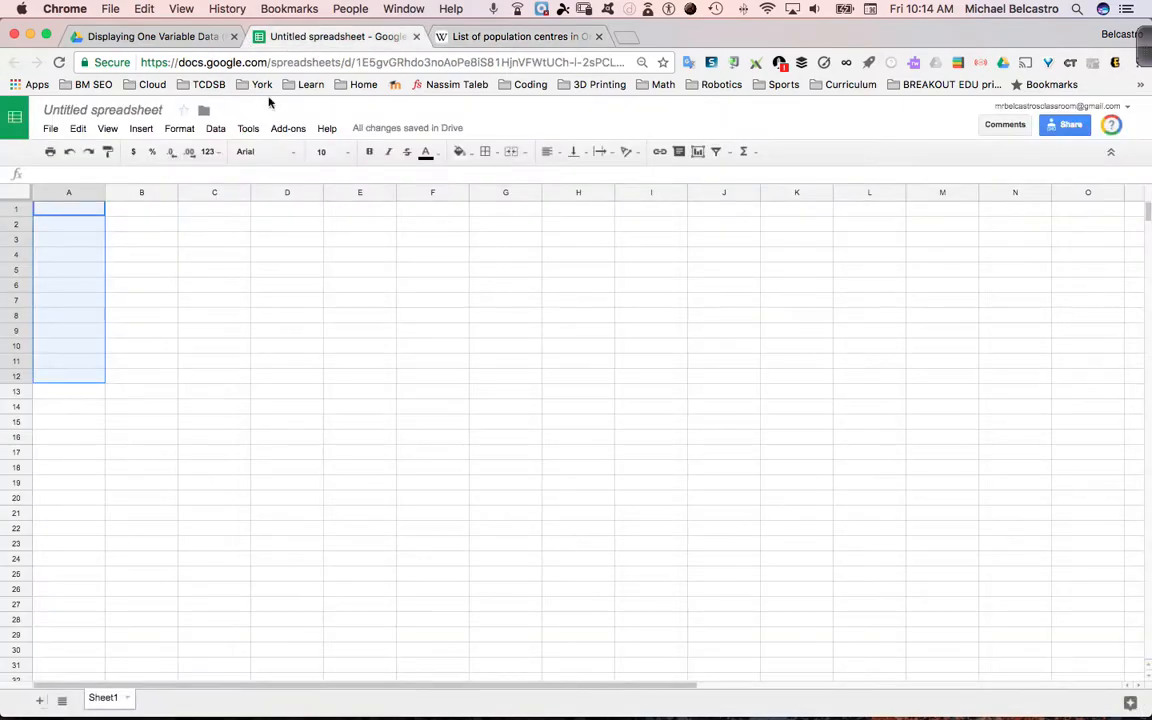
left_click(135, 283)
left_click(79, 226)
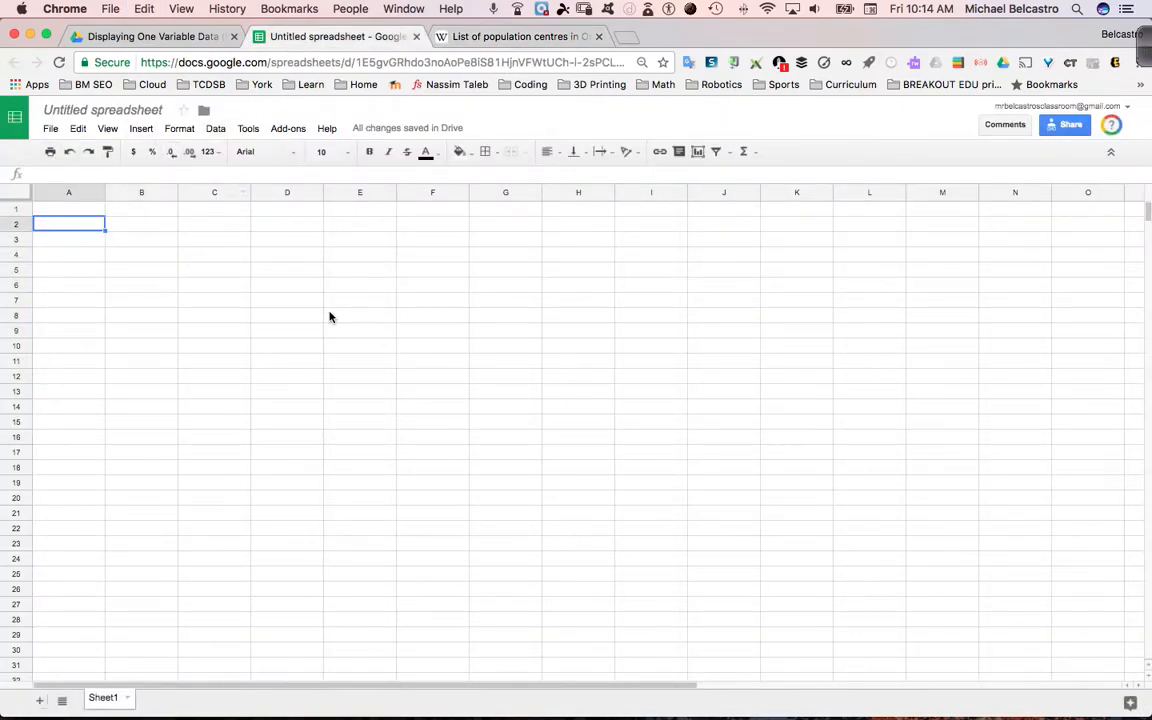
key("super+v")
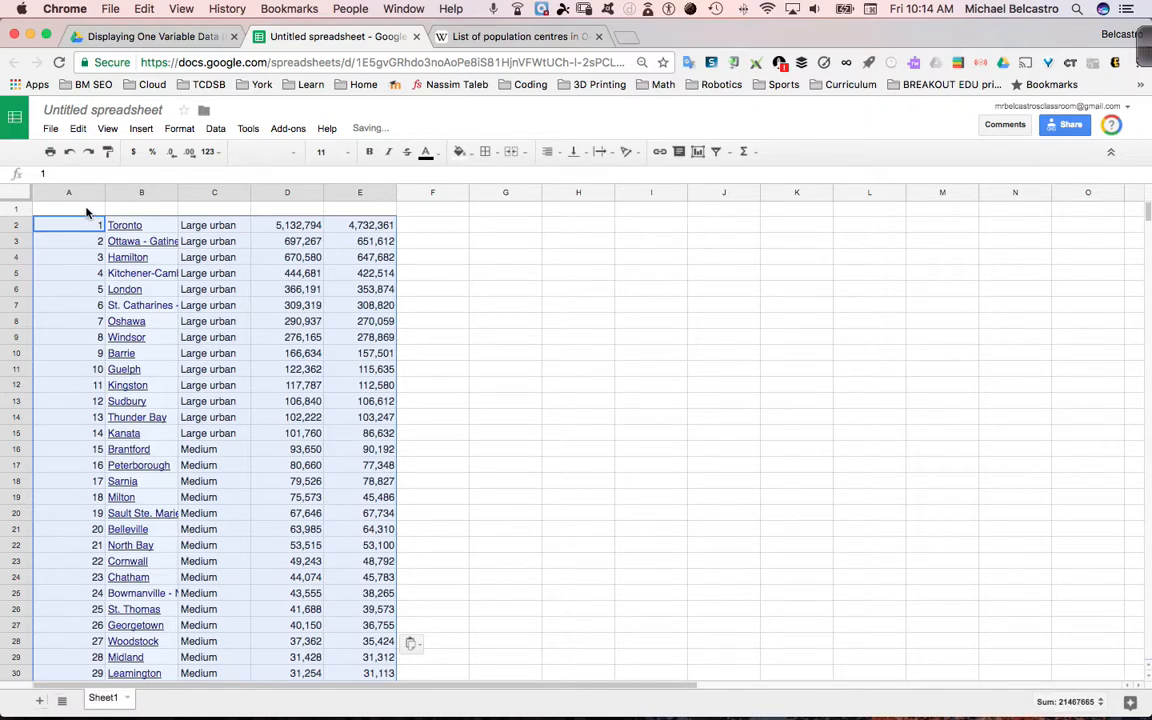
Delete the rank column and fit column A's width to the population centre names
left_click(68, 192)
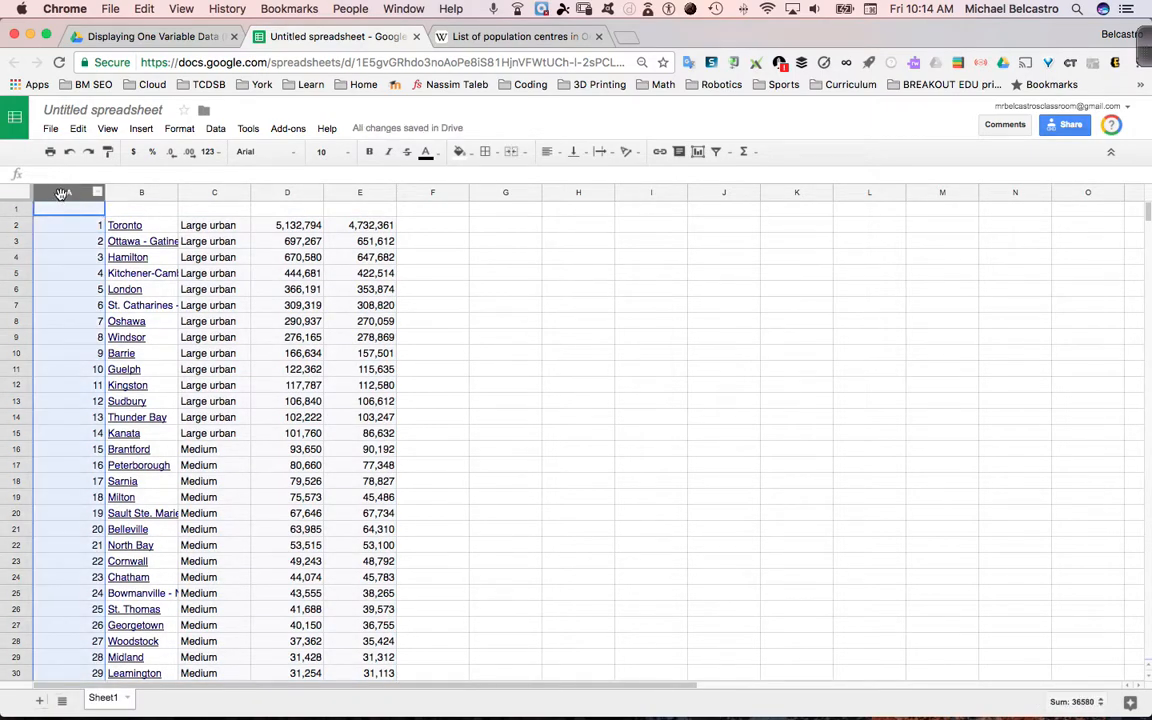
right_click(60, 195)
left_click(126, 333)
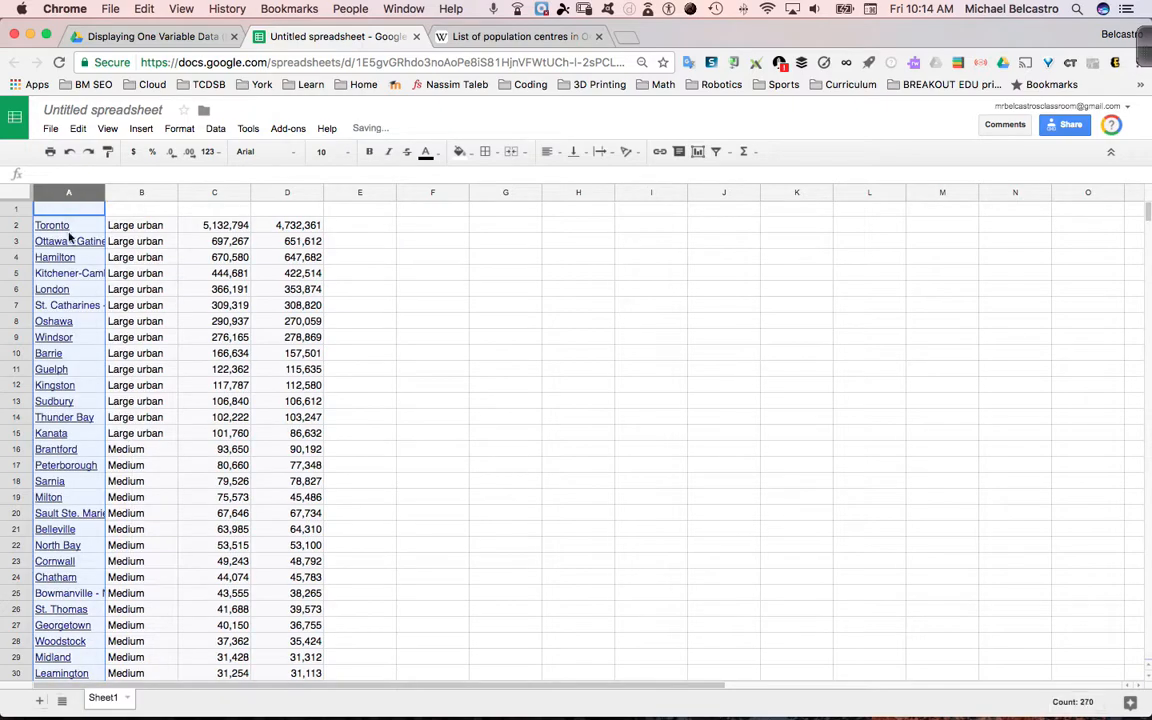
double_click(105, 192)
Delete the size group column and the 2006 population column from the sheet
left_click(230, 194)
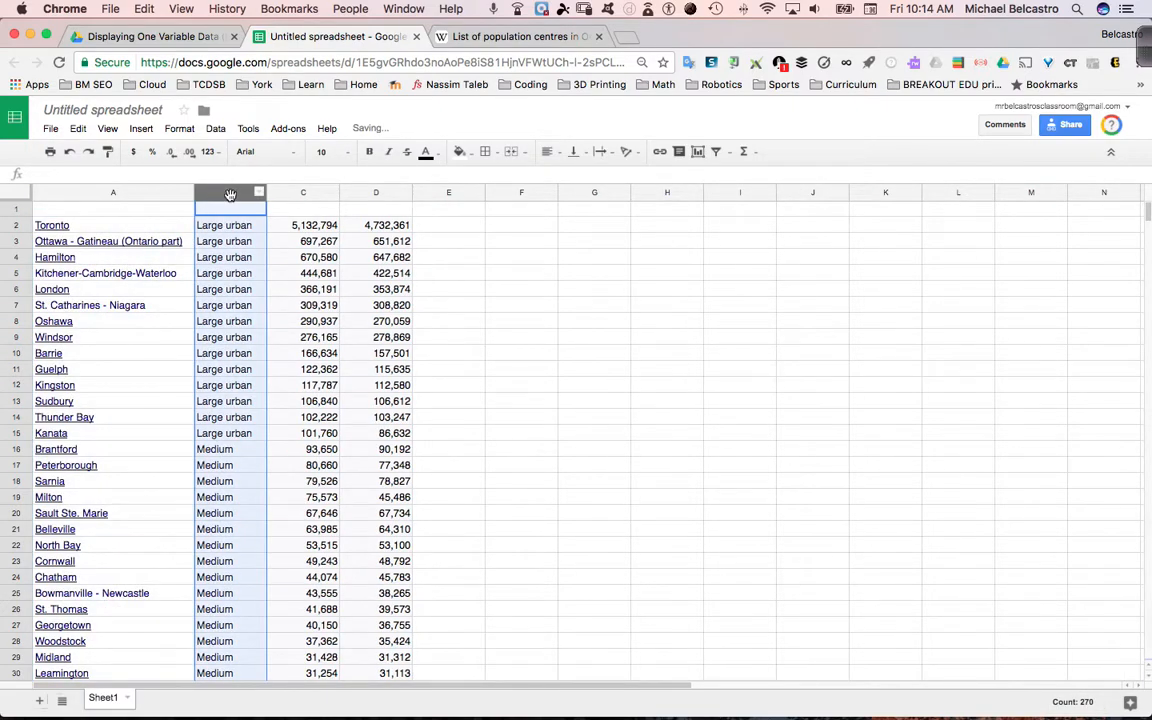
right_click(227, 190)
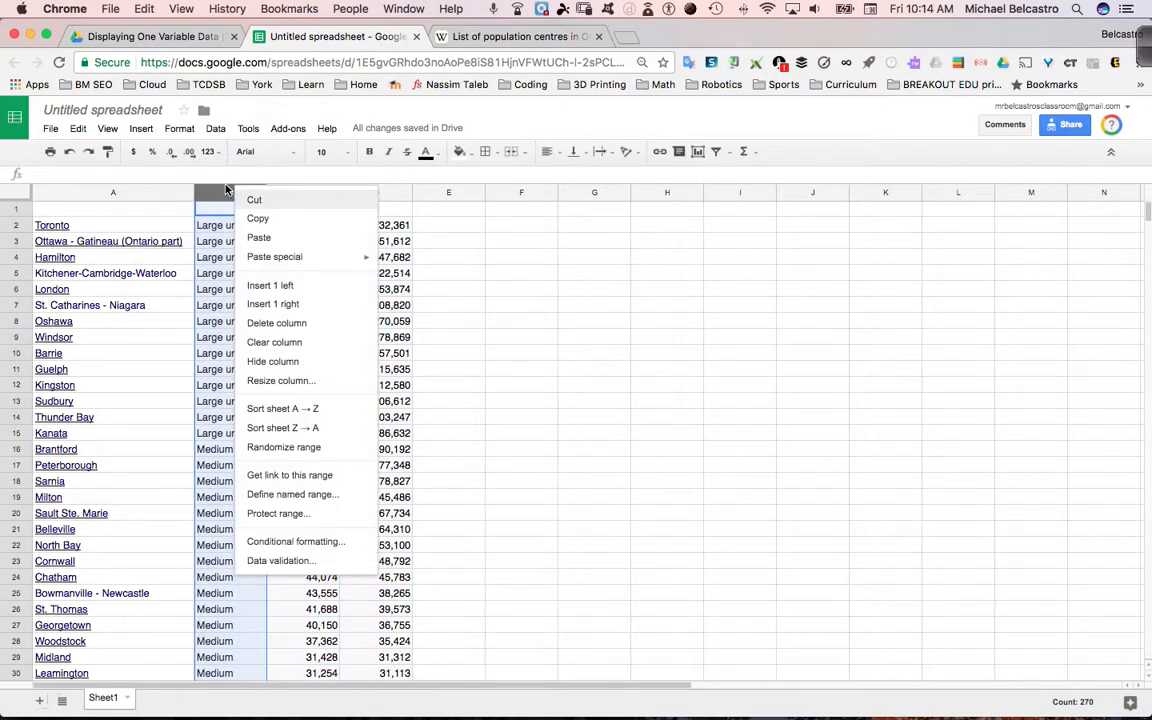
left_click(289, 323)
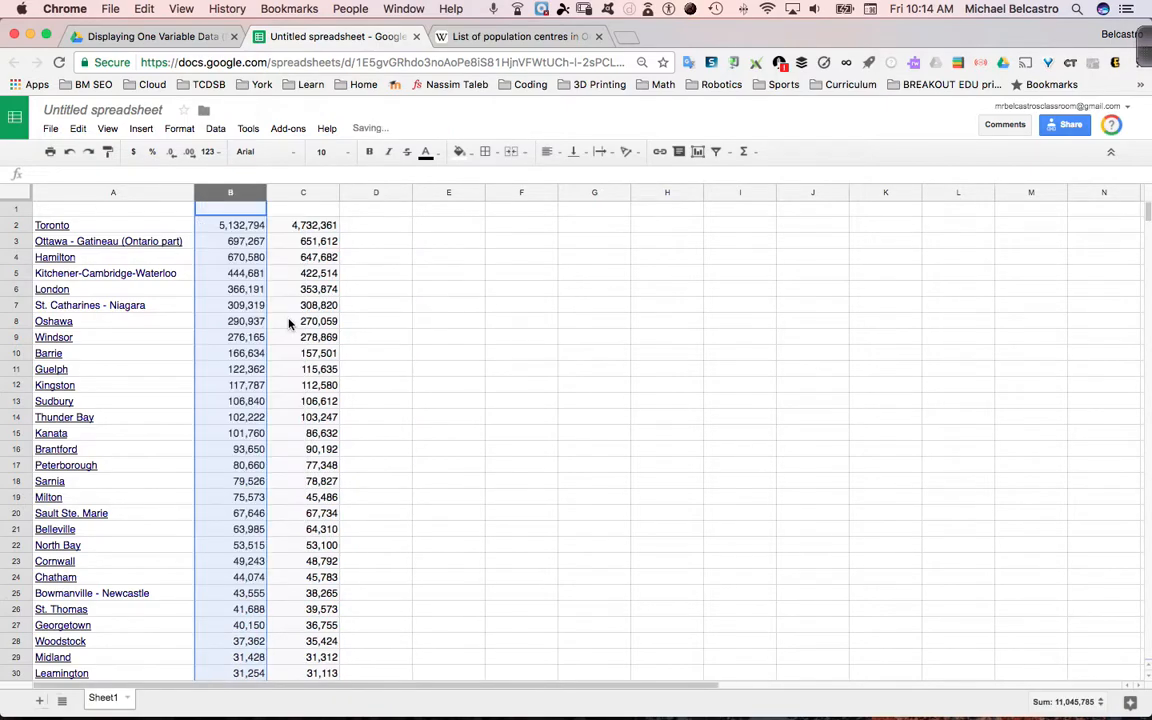
left_click(305, 194)
right_click(306, 195)
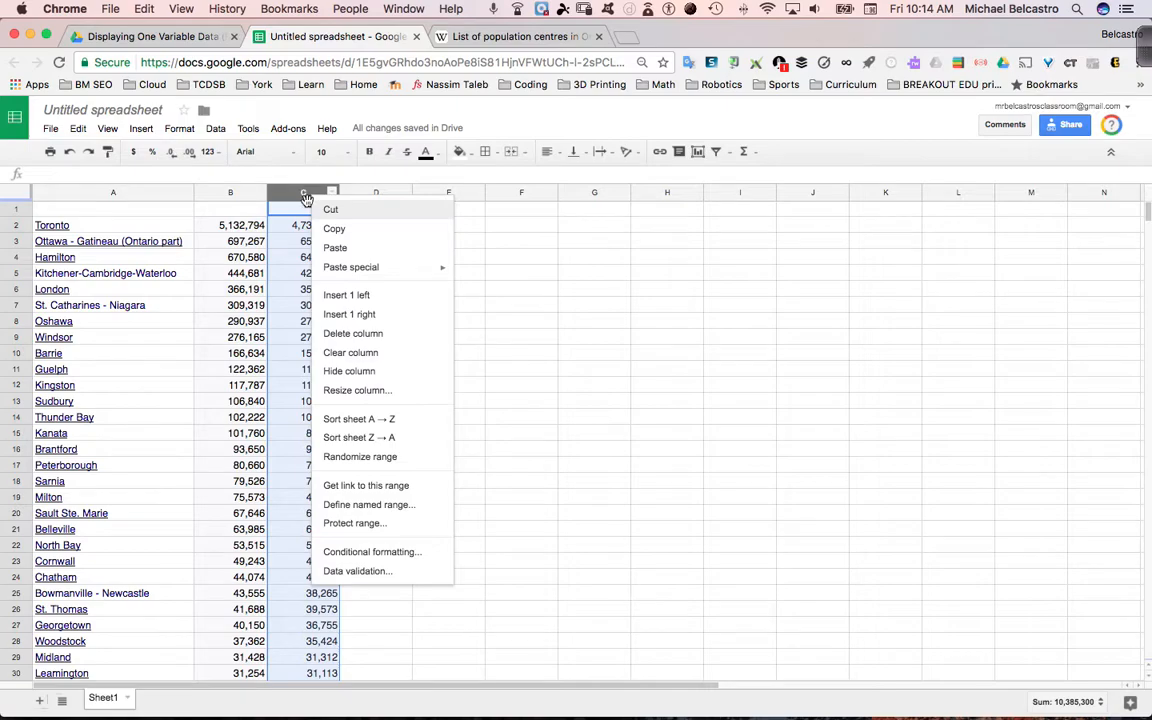
left_click(349, 331)
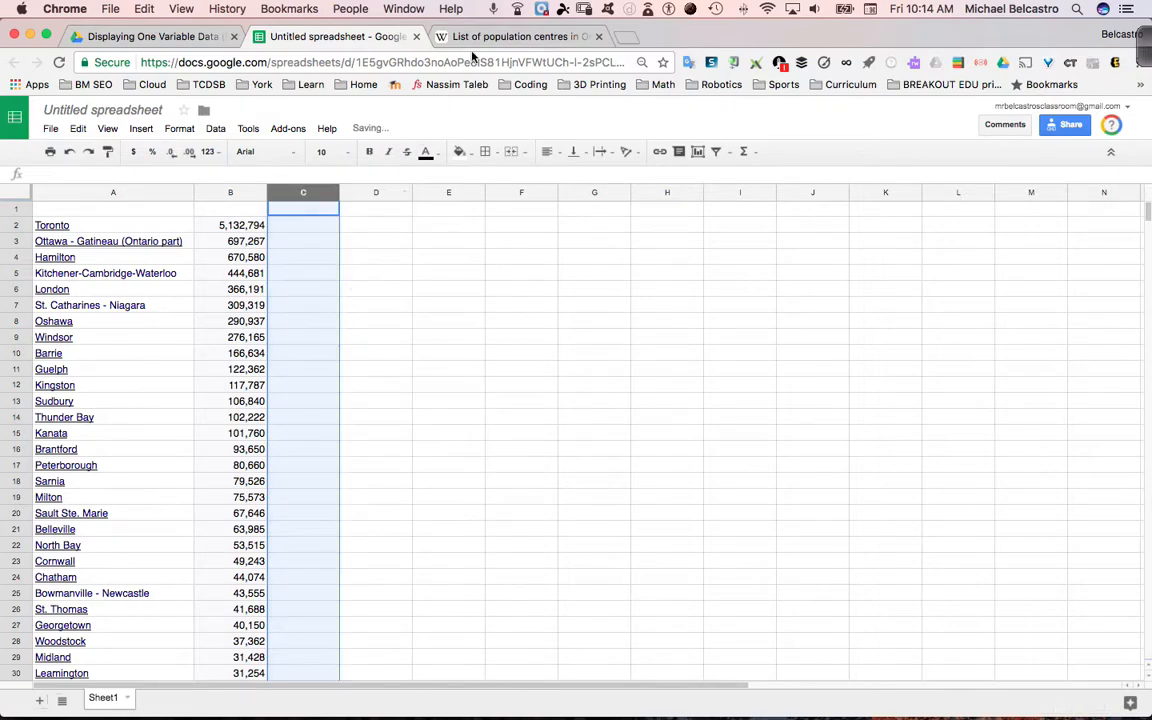
Check the column headings of the Wikipedia table and enter "City" as the heading in cell A1 of the spreadsheet
left_click(515, 36)
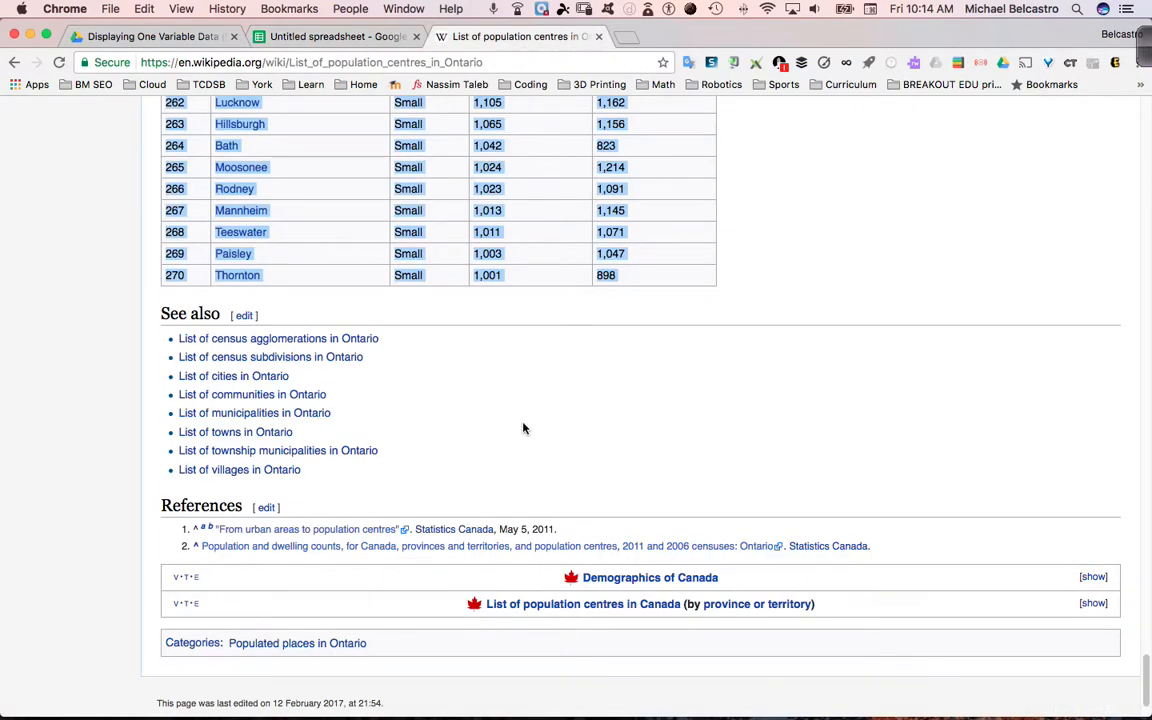
scroll(530, 422, "up", 20)
scroll(533, 425, "up", 20)
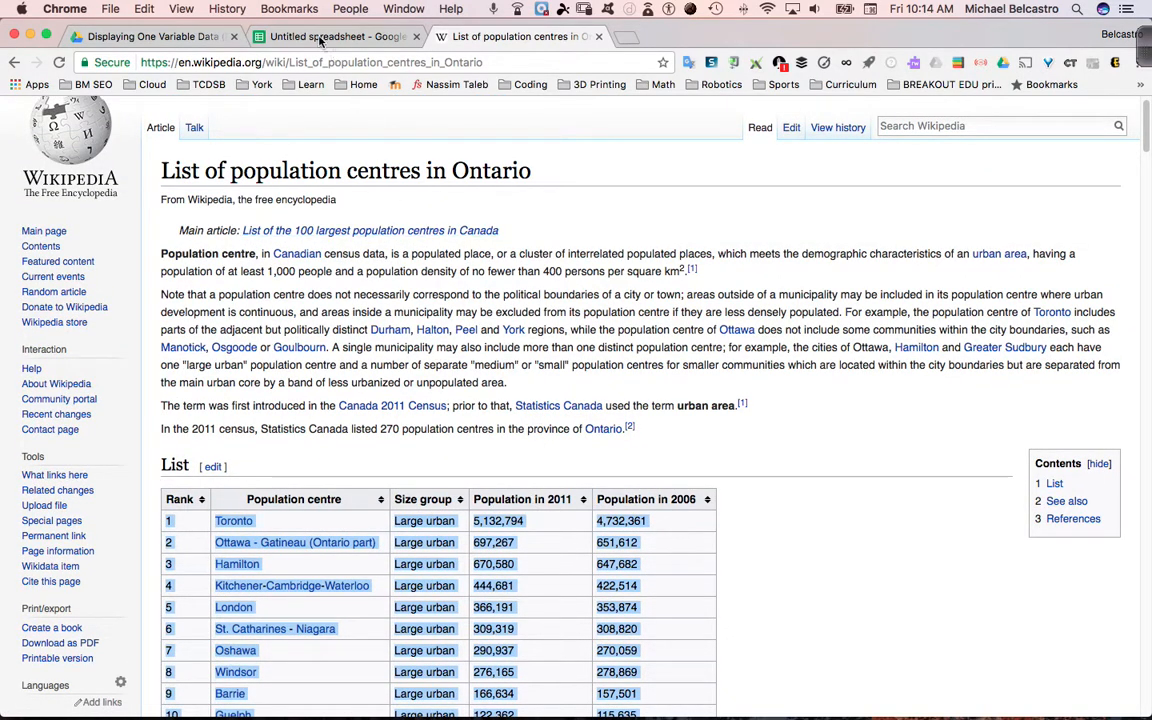
left_click(284, 37)
left_click(122, 209)
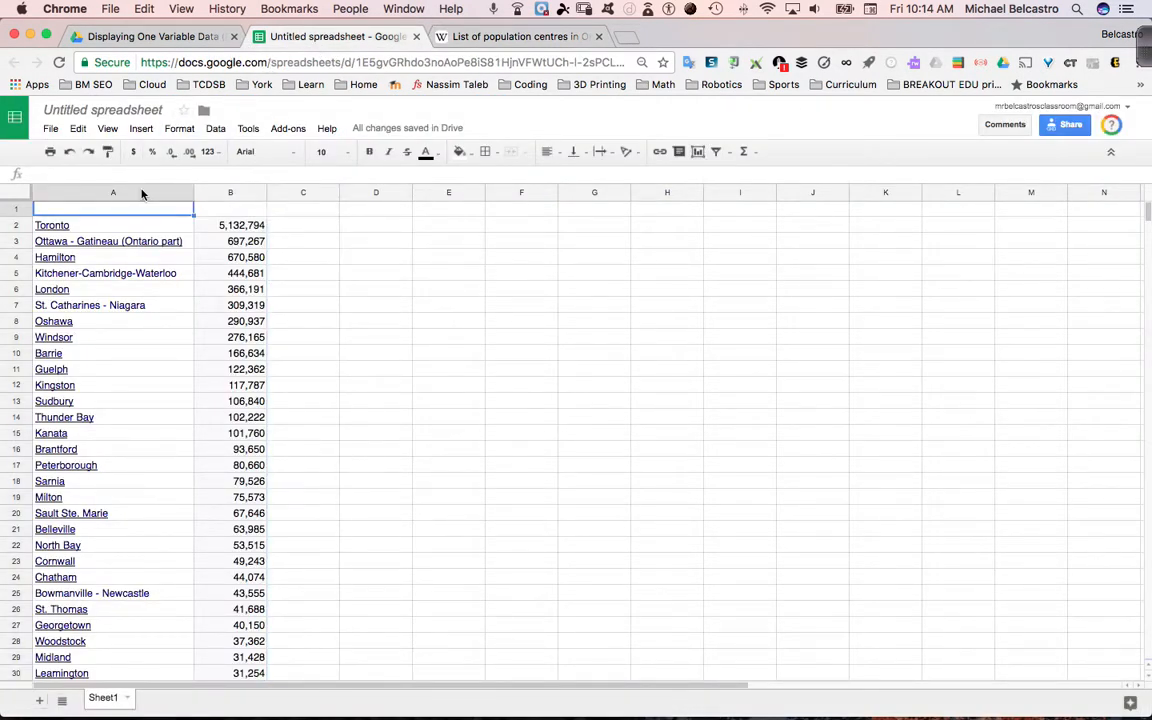
type("Cities")
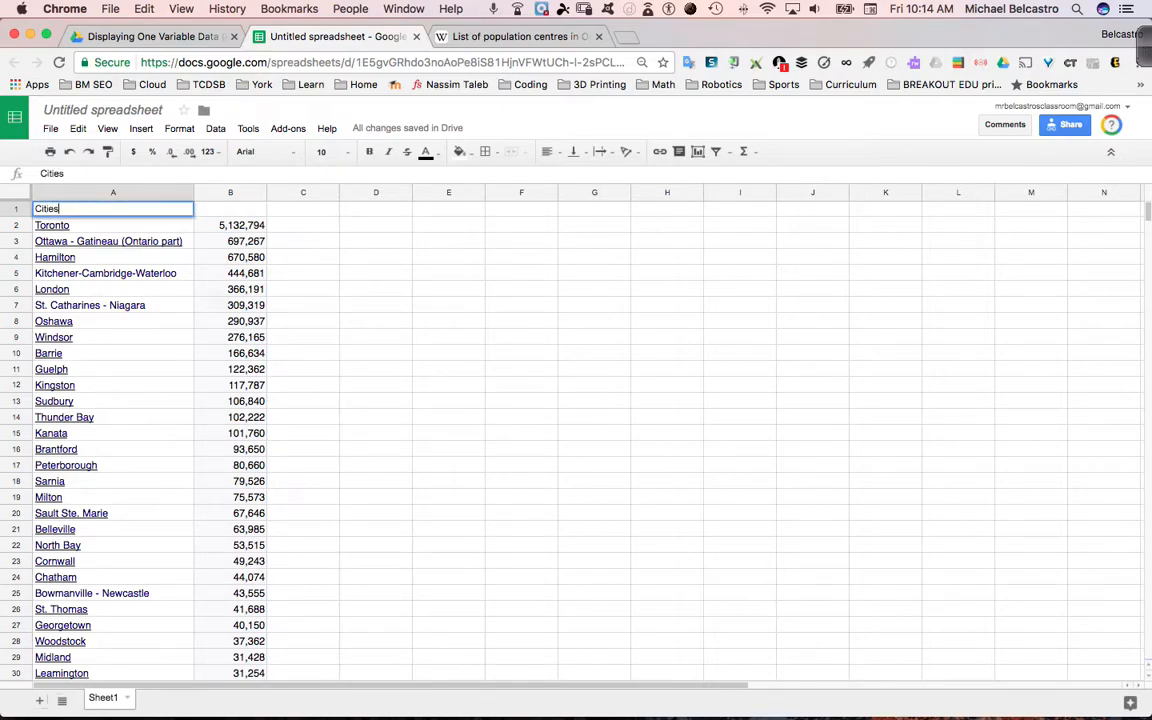
Head the two columns "Cities" and "Population in 2011", and fit column B's width to its contents
key("Tab")
type("Population in 2011")
key("Return")
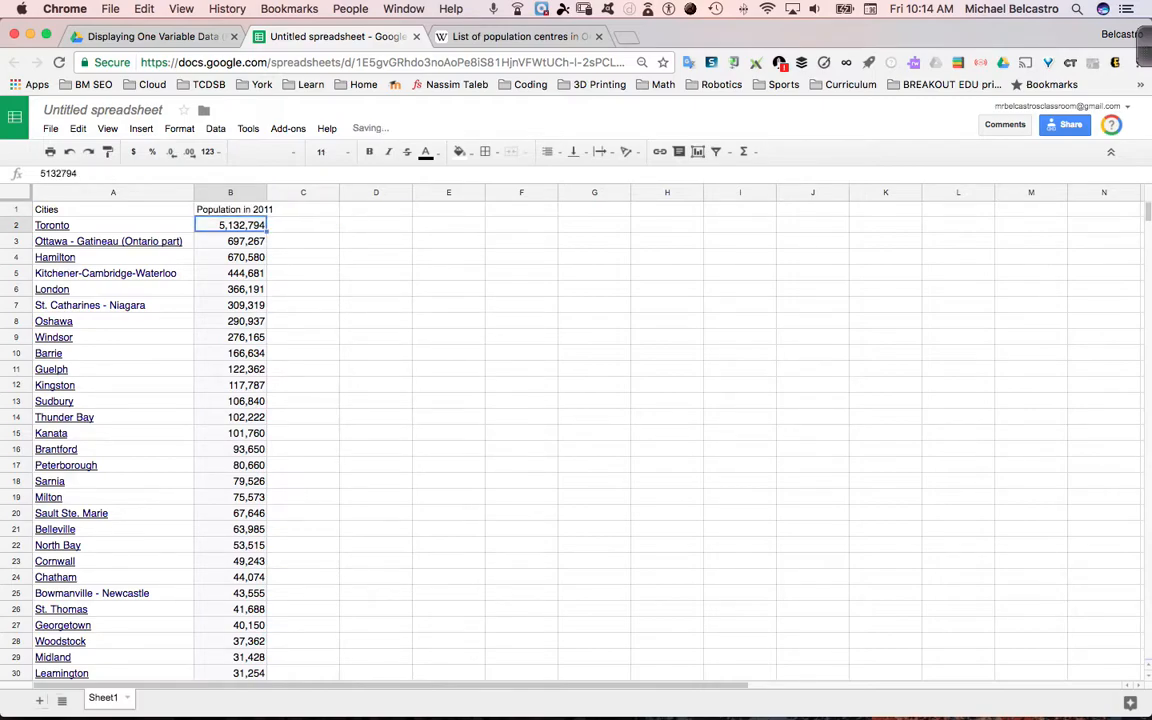
double_click(266, 191)
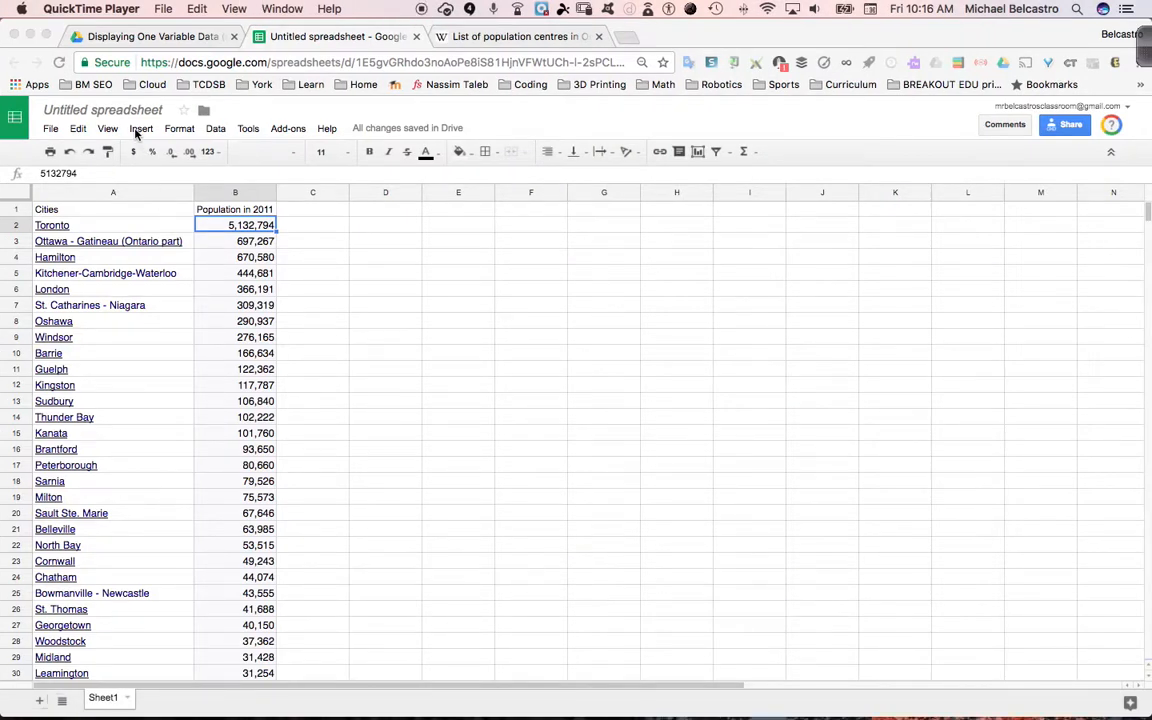
Rename the spreadsheet as "Populations of Ontario"
left_click(130, 118)
left_click(118, 111)
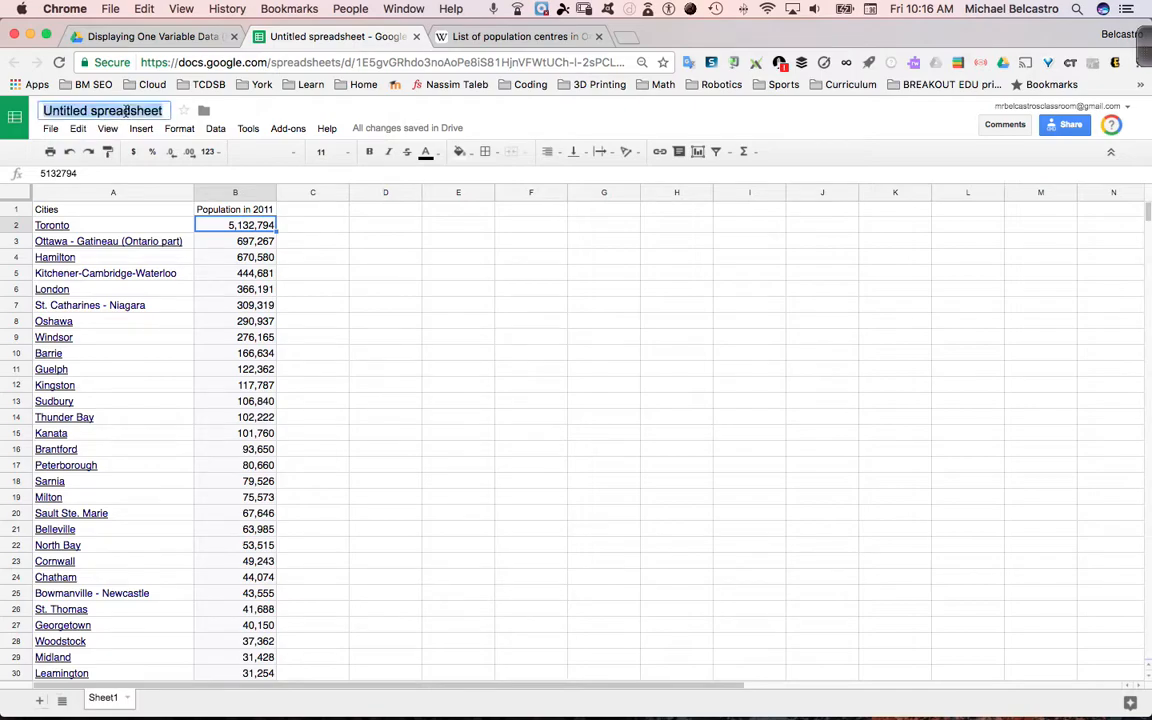
type("Popu")
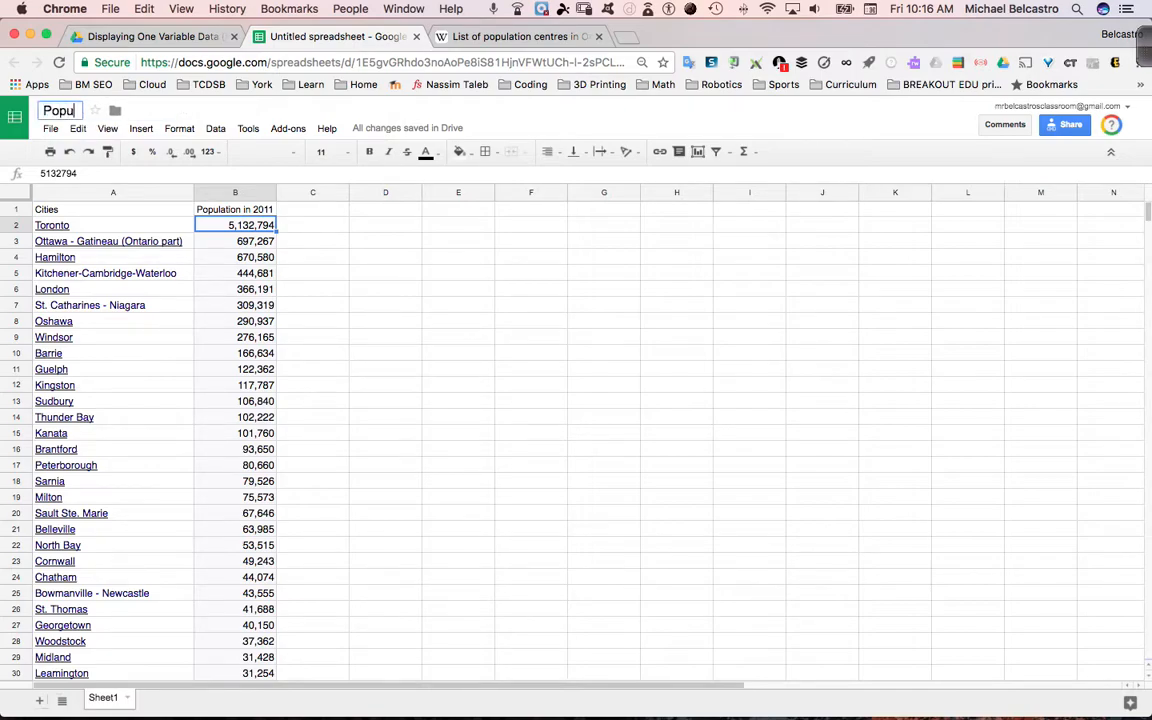
type("lations of Ontario")
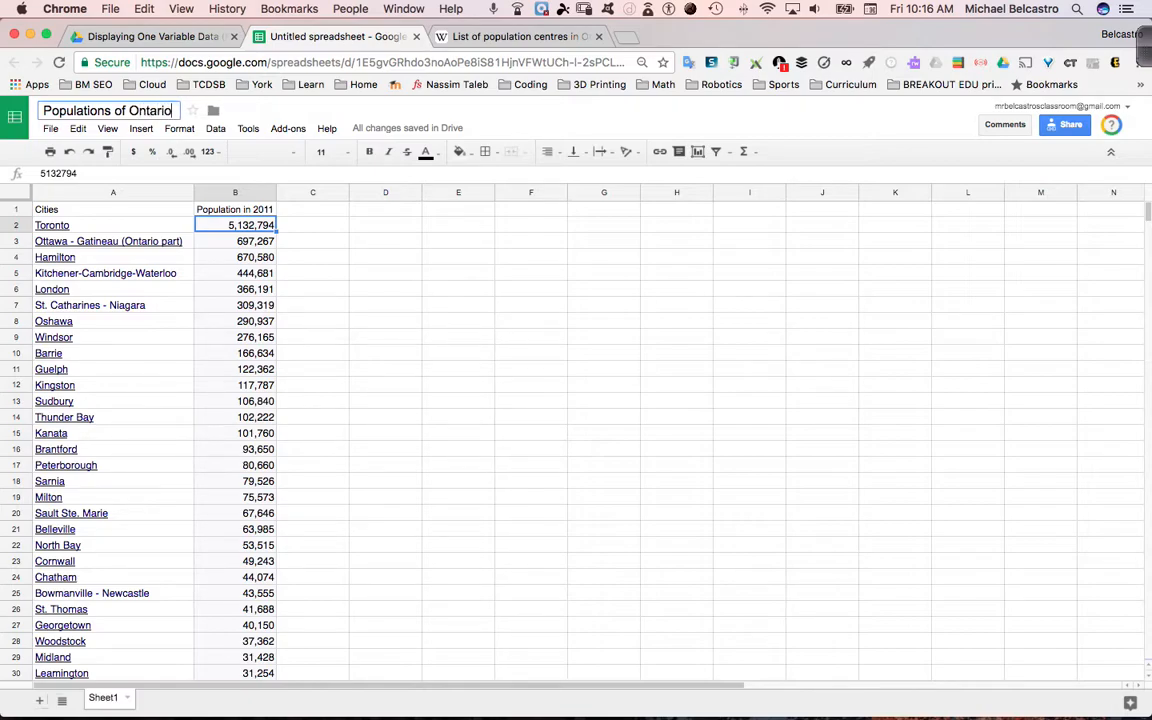
key("Return")
left_click(251, 261)
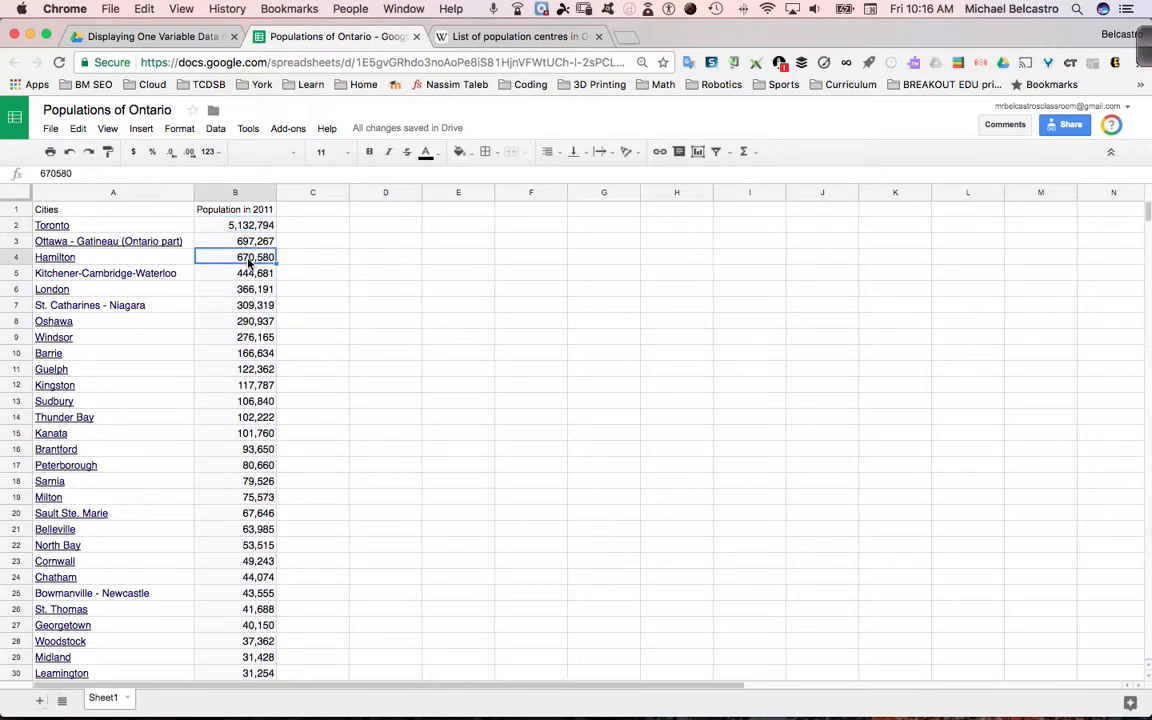
left_click_drag(240, 226, 245, 437)
mouse_move(355, 709)
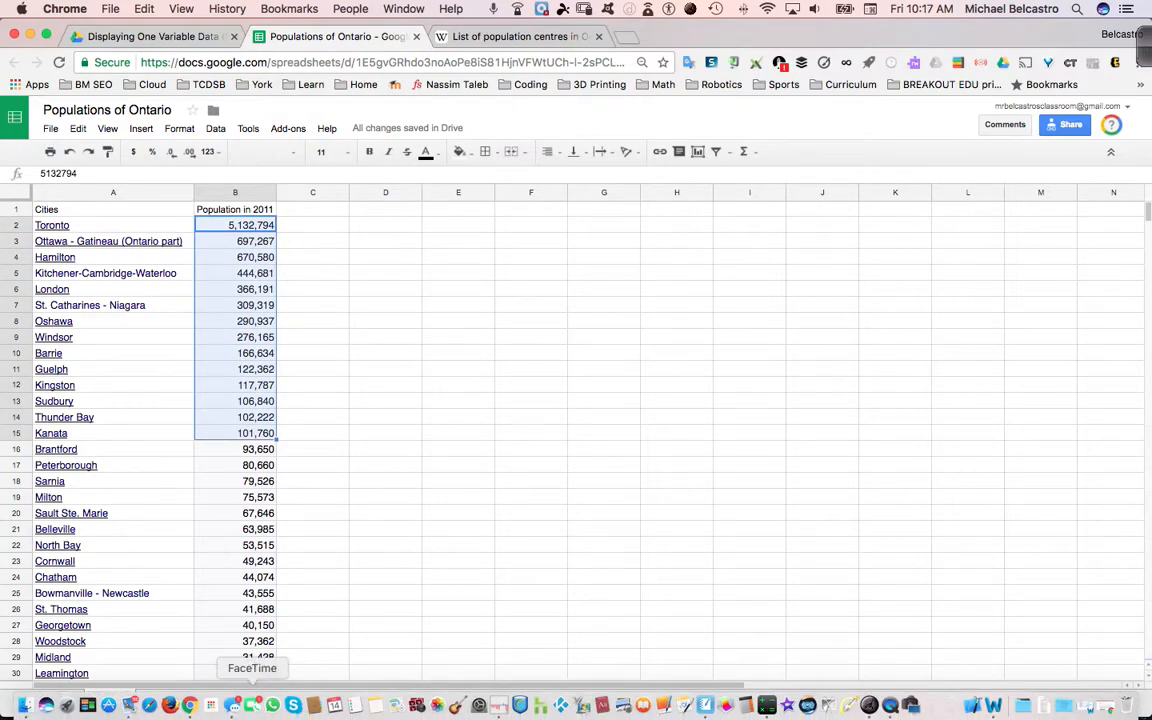
left_click(770, 708)
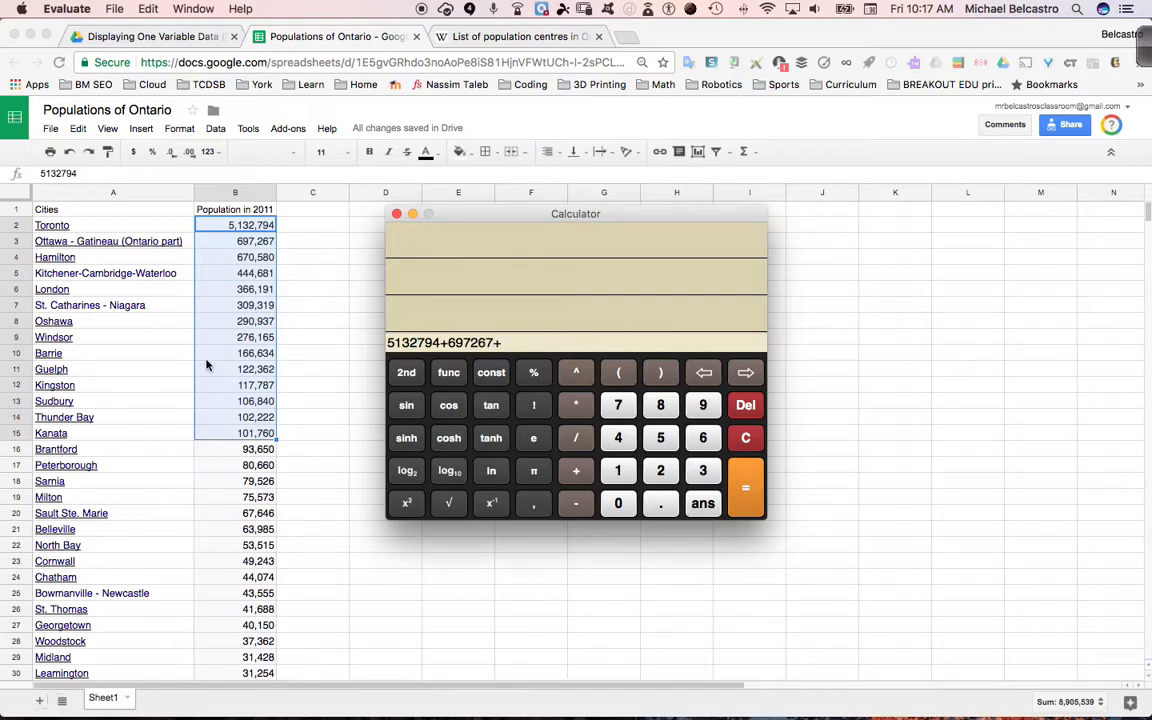
scroll(206, 365, "down", 20)
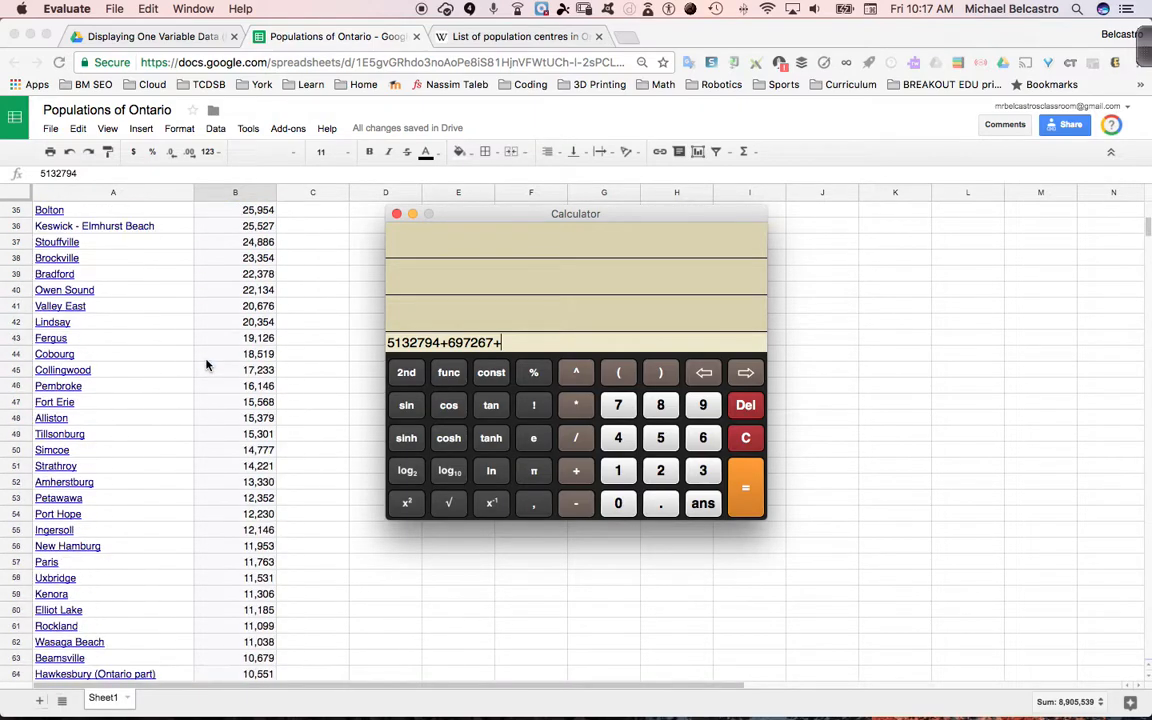
scroll(206, 365, "down", 20)
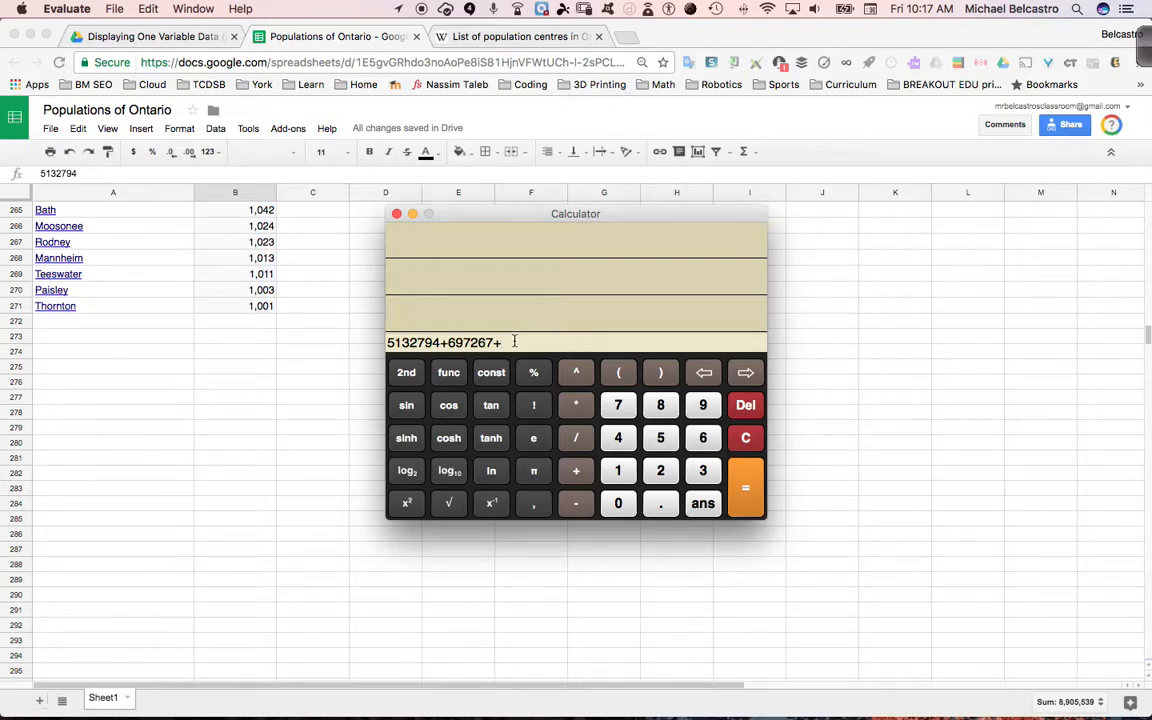
left_click_drag(488, 342, 386, 344)
key("BackSpace")
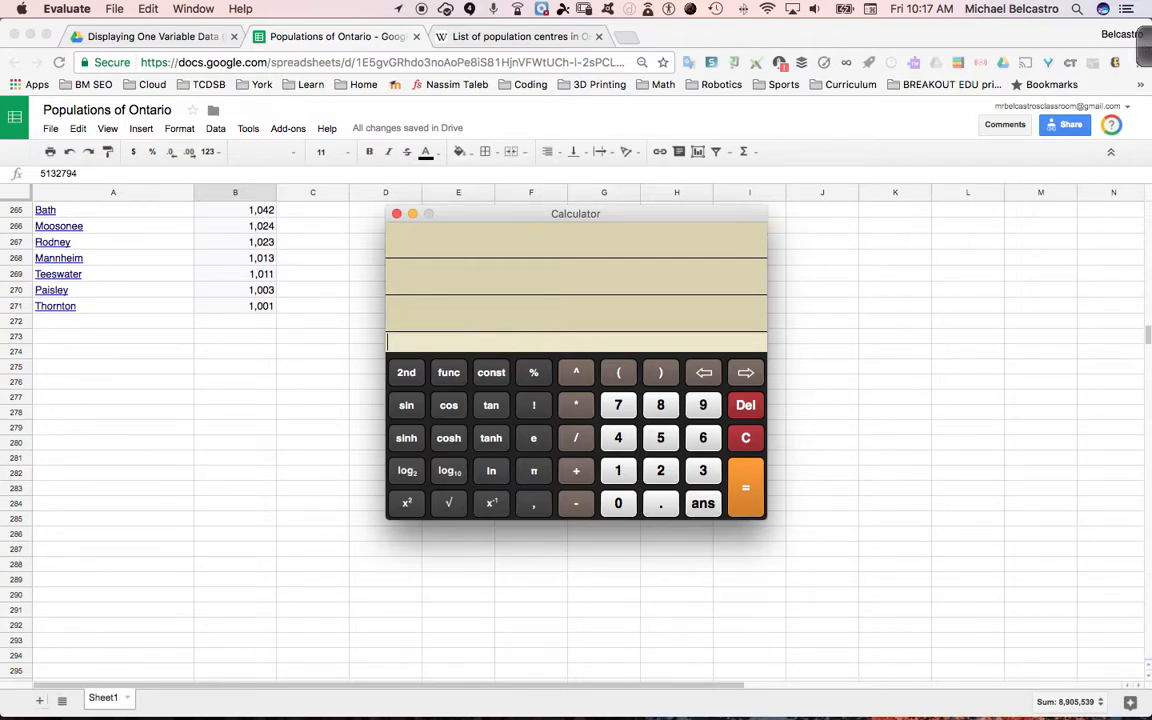
left_click(396, 214)
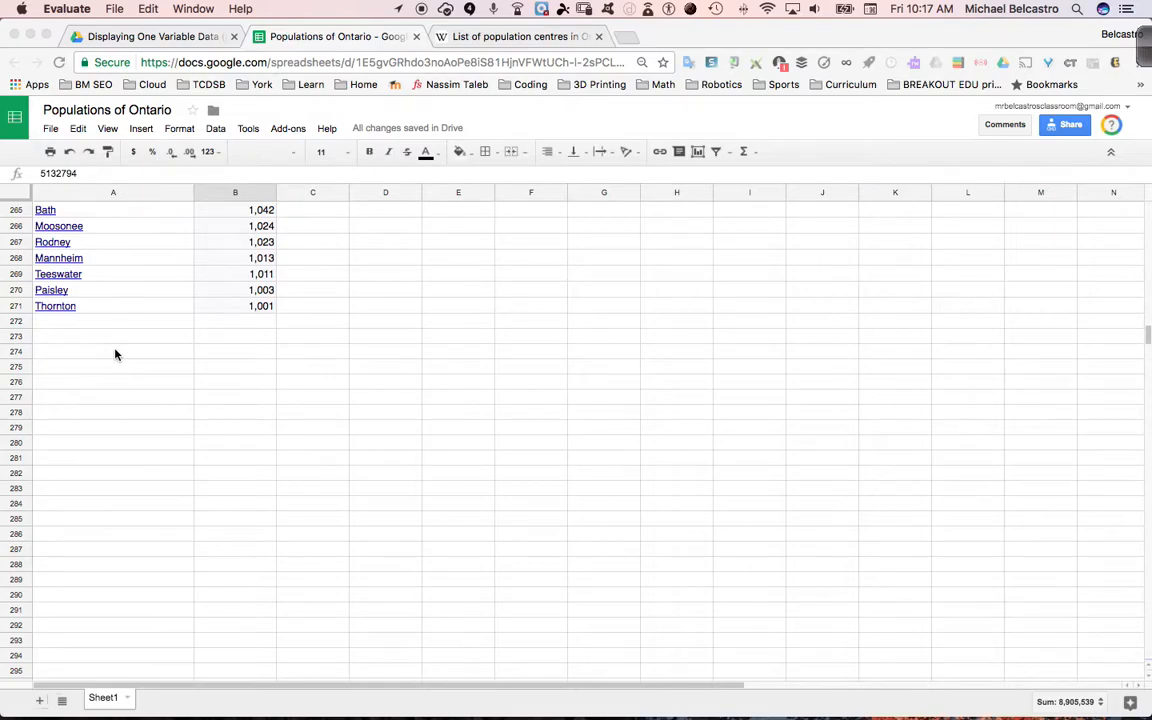
Start a formula with the AVERAGE function in cell B272, directly below the last population
scroll(115, 354, "up", 1)
left_click(213, 360)
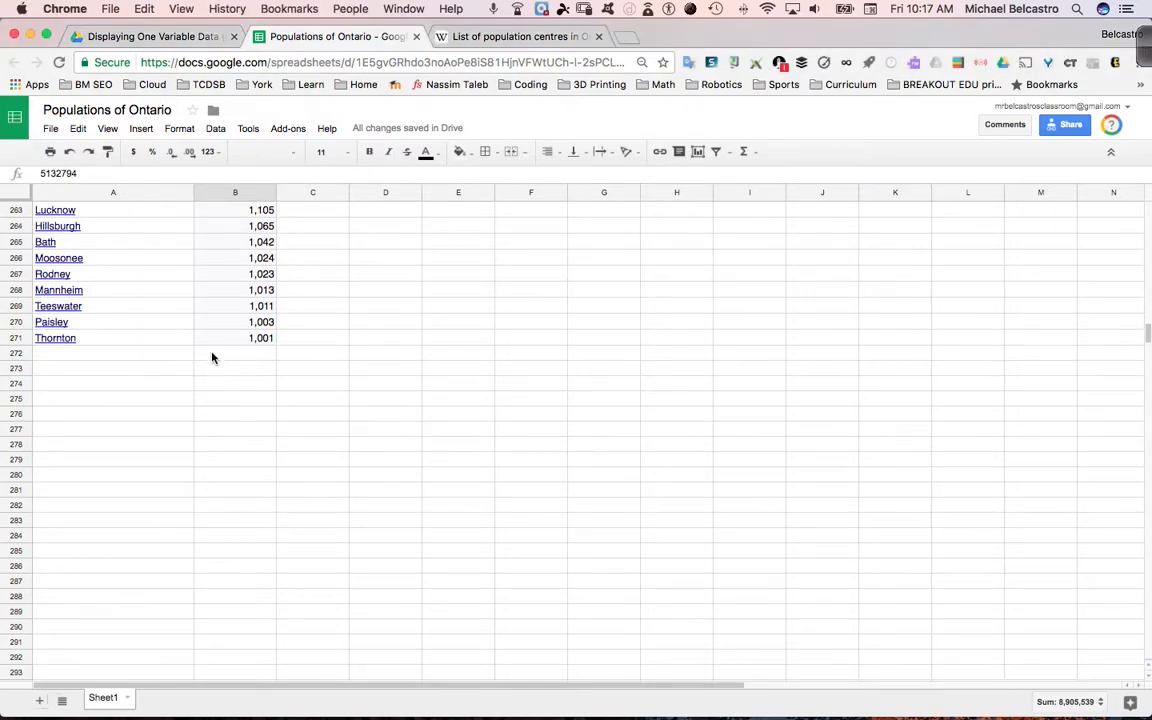
left_click(213, 356)
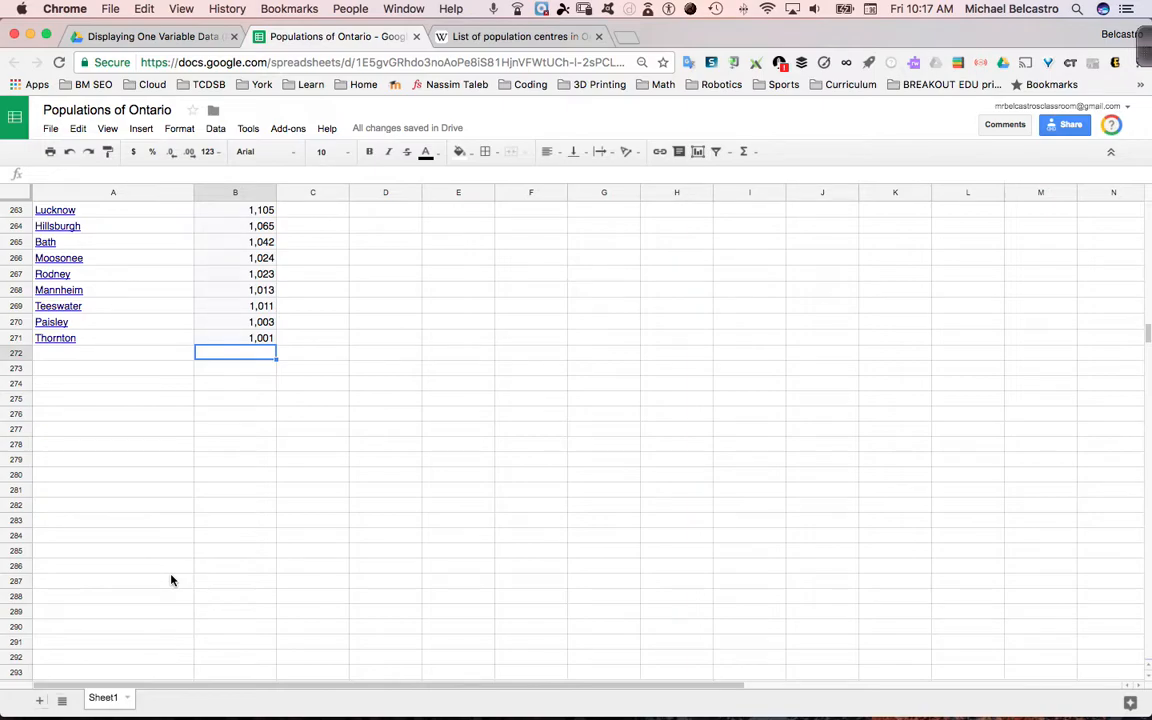
type("=")
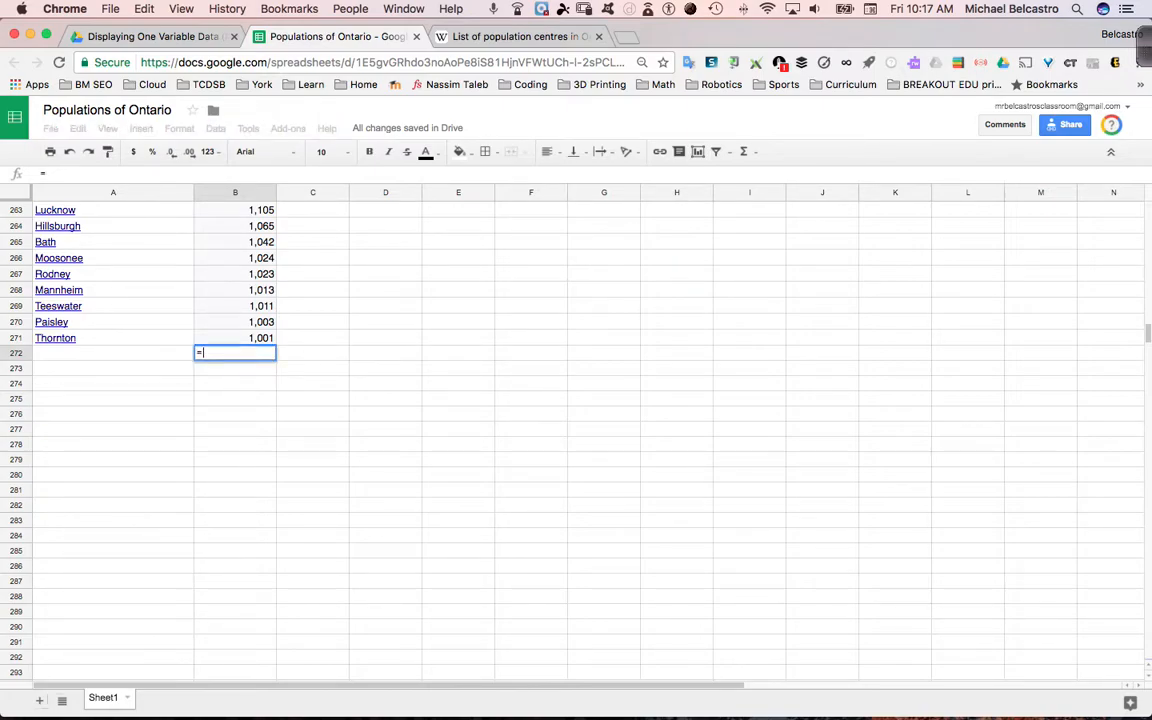
type("mean")
key("BackSpace")
key("BackSpace")
key("BackSpace")
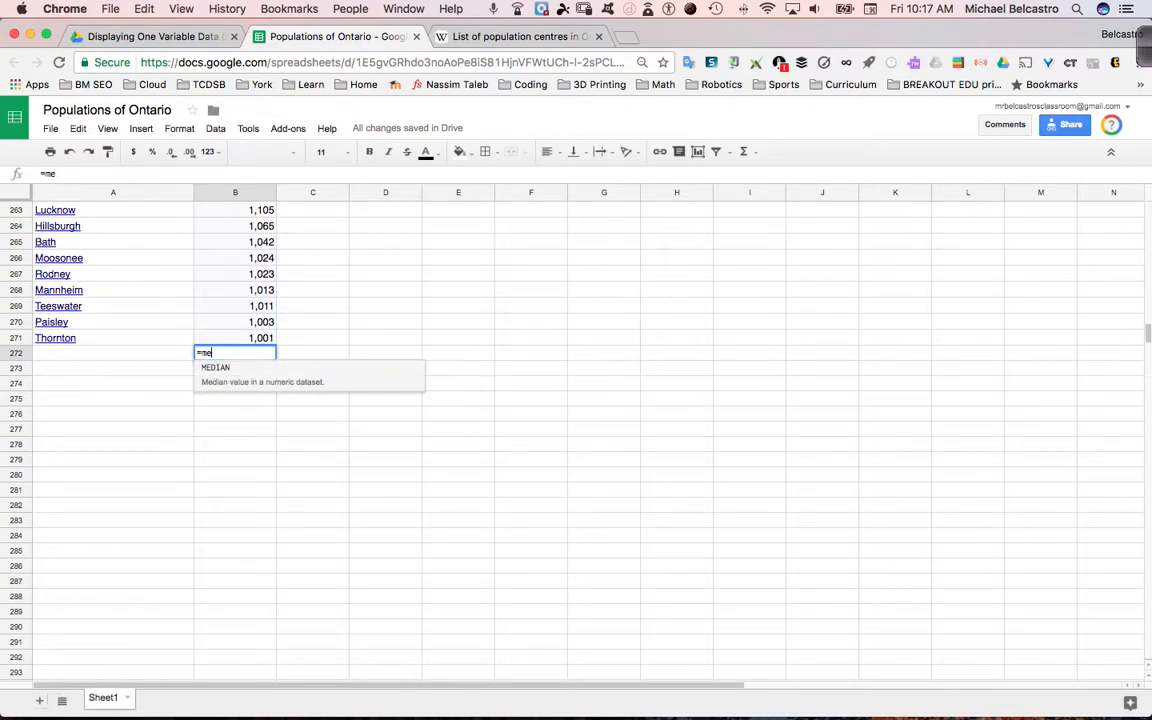
type("ave")
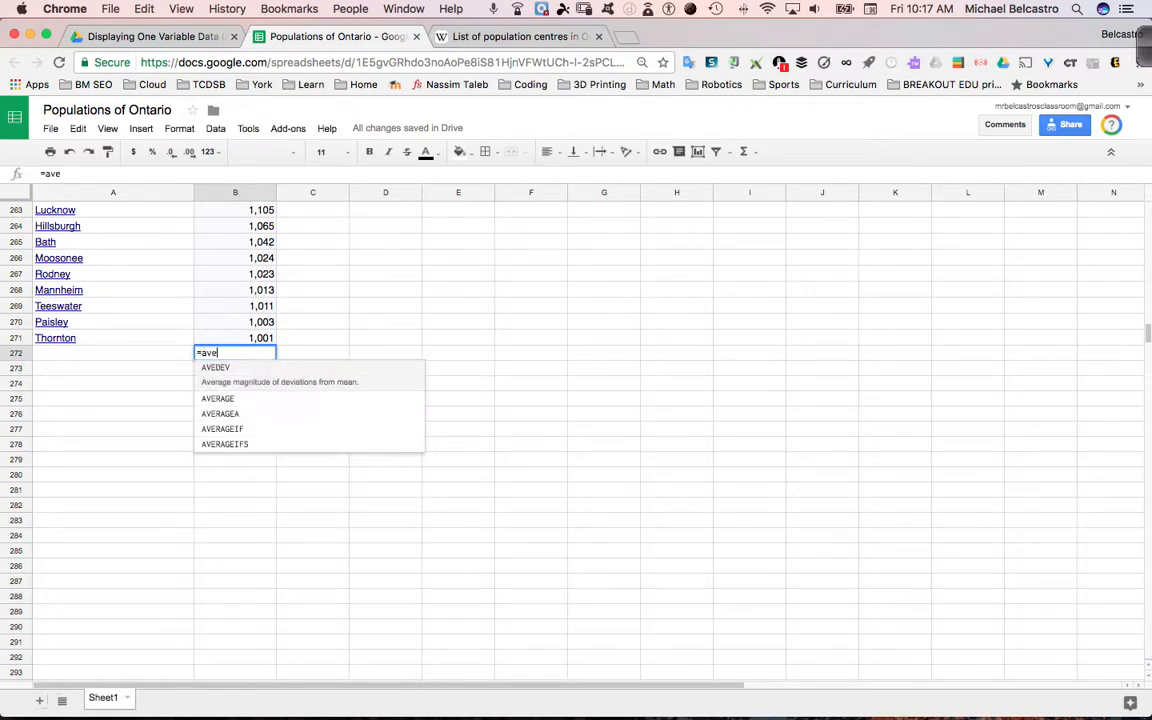
key("Down")
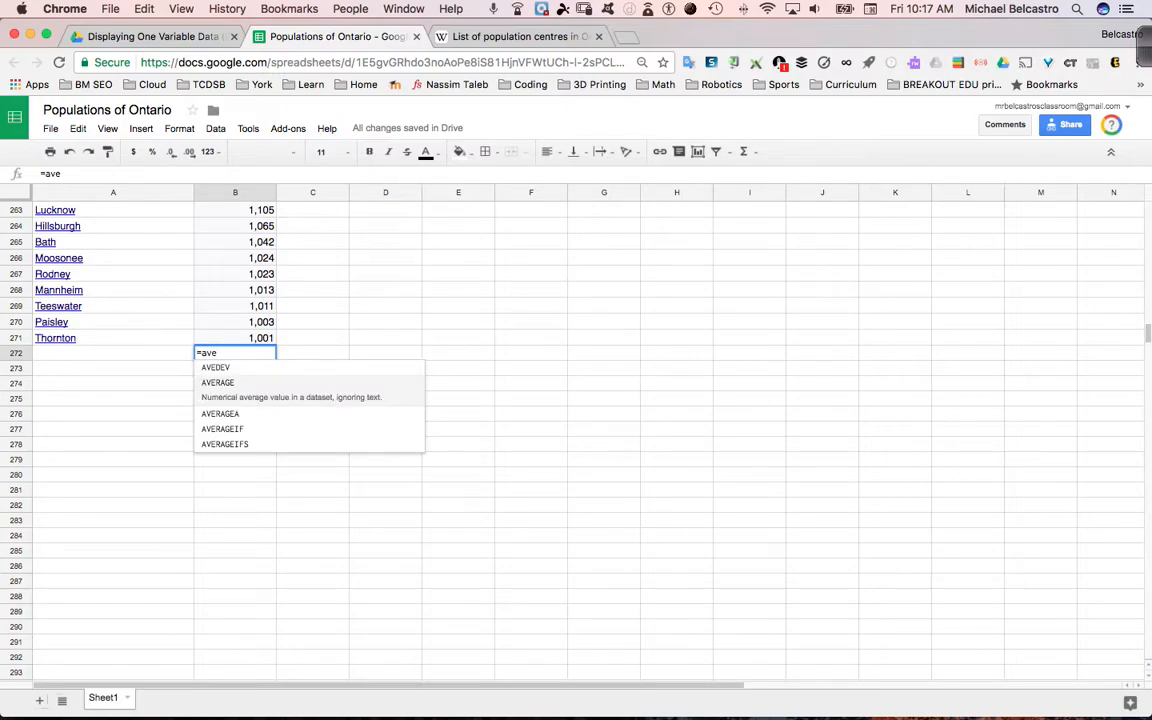
left_click(226, 385)
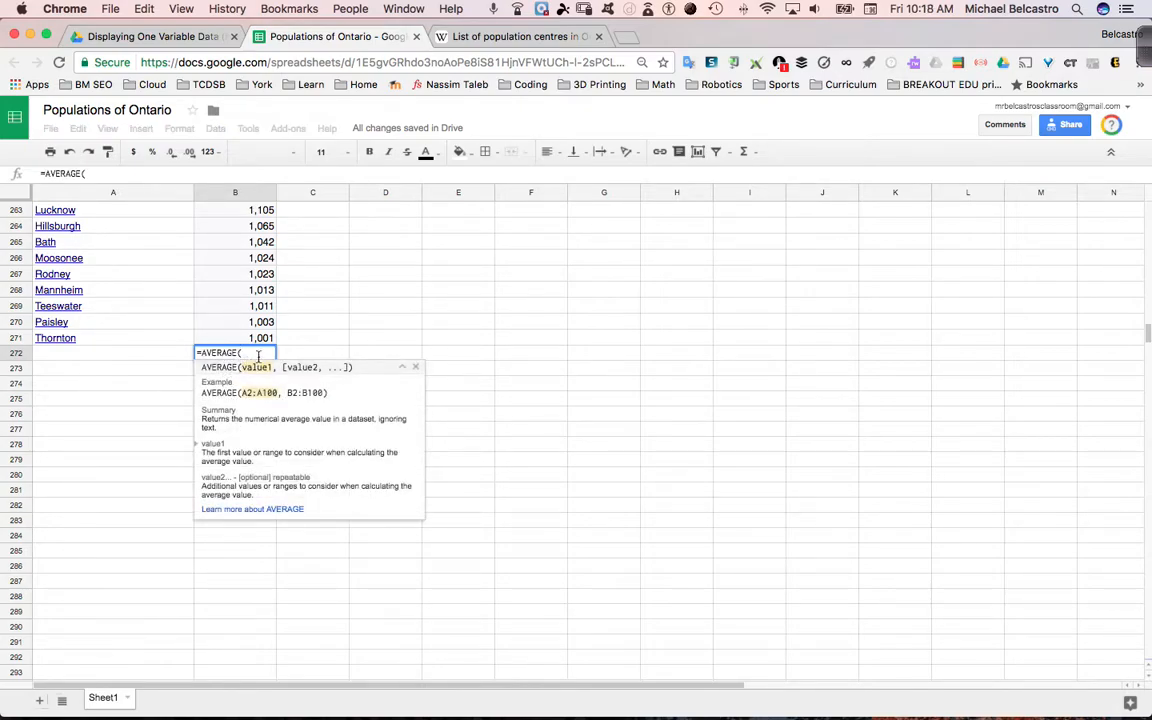
Set the average's range to the populations in B2:B271, leaving out the heading, and complete the formula
left_click_drag(255, 340, 257, 5)
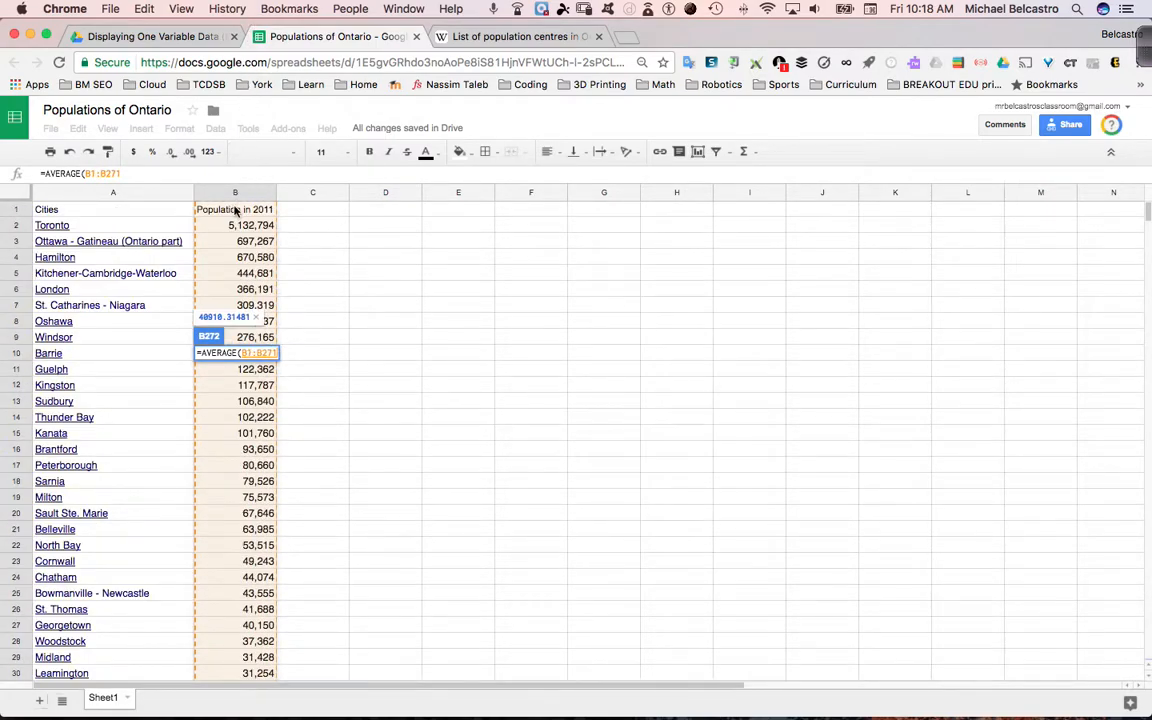
left_click_drag(231, 217, 231, 224)
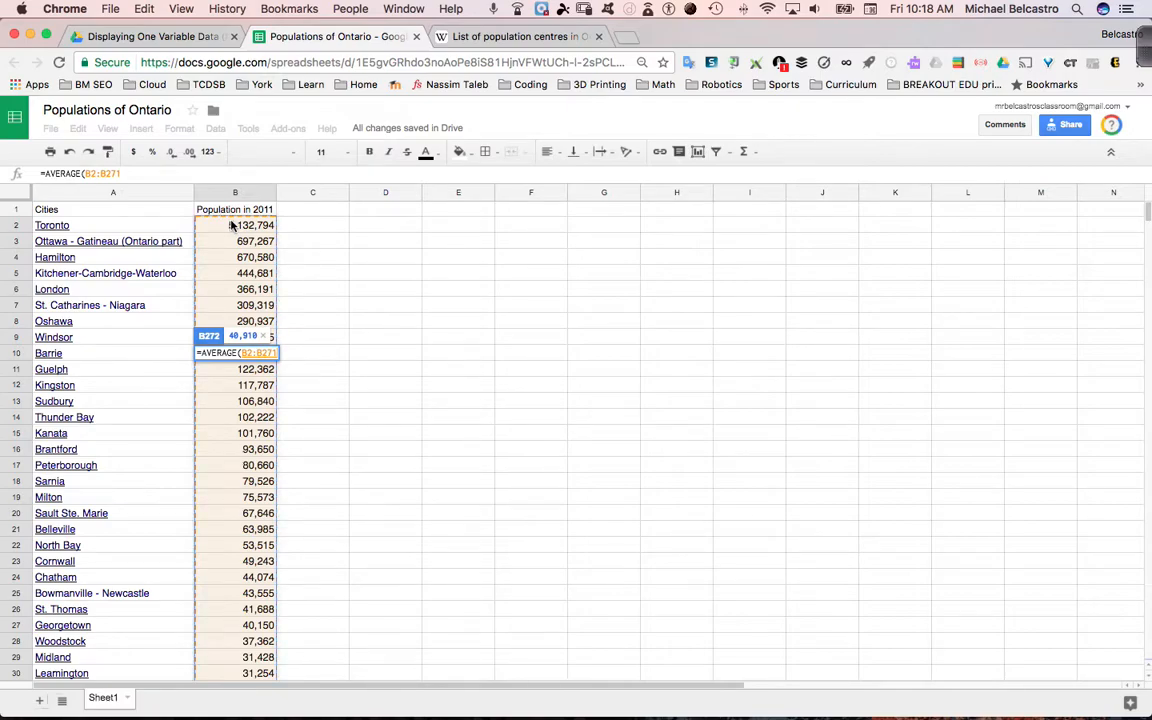
type(")")
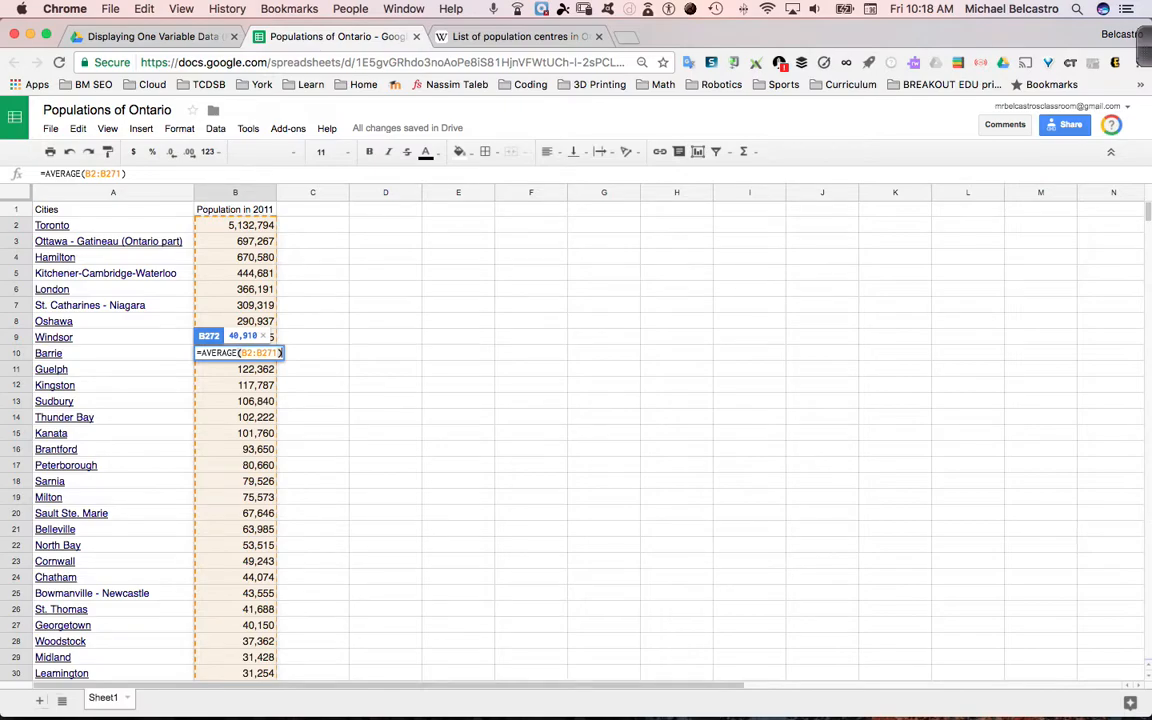
key("Return")
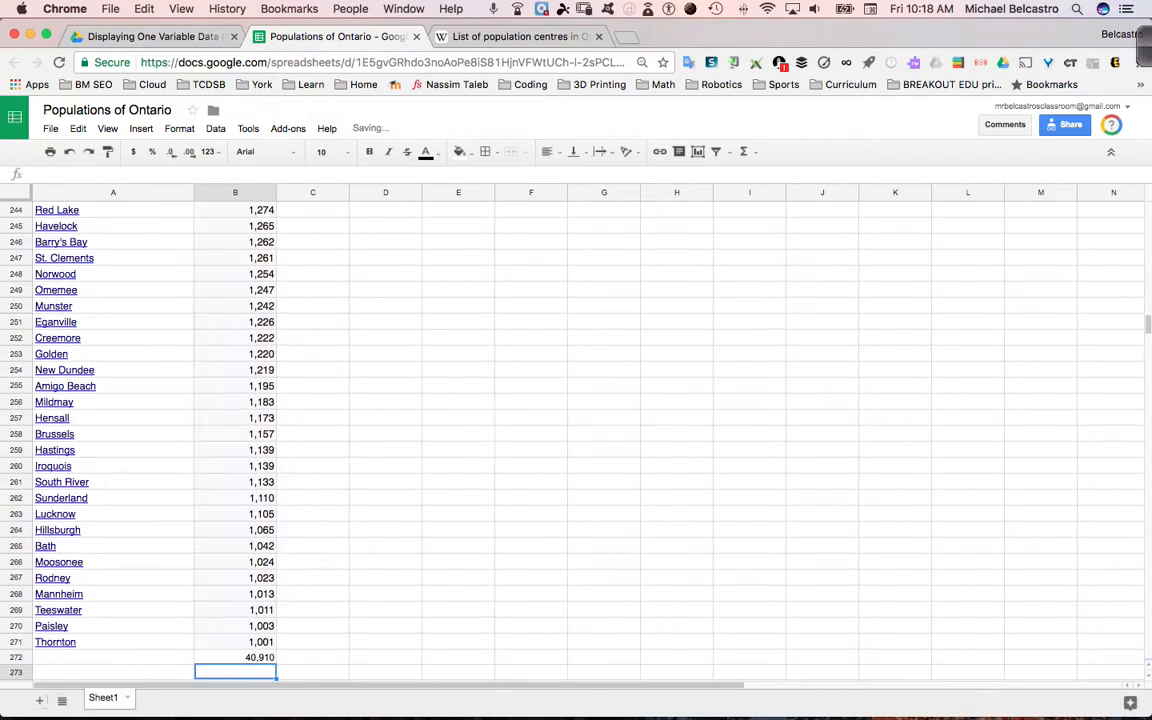
Label the result by entering "Average" in cell A272, and check the formula in B272
left_click(112, 657)
type("Average")
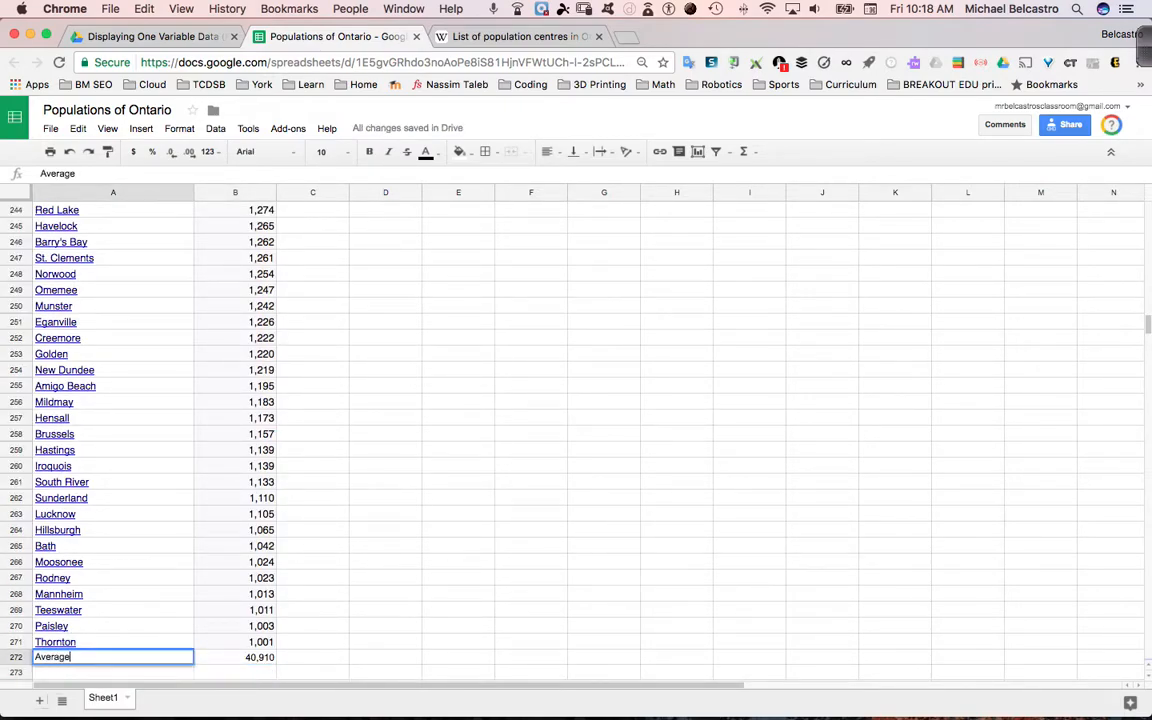
key("Return")
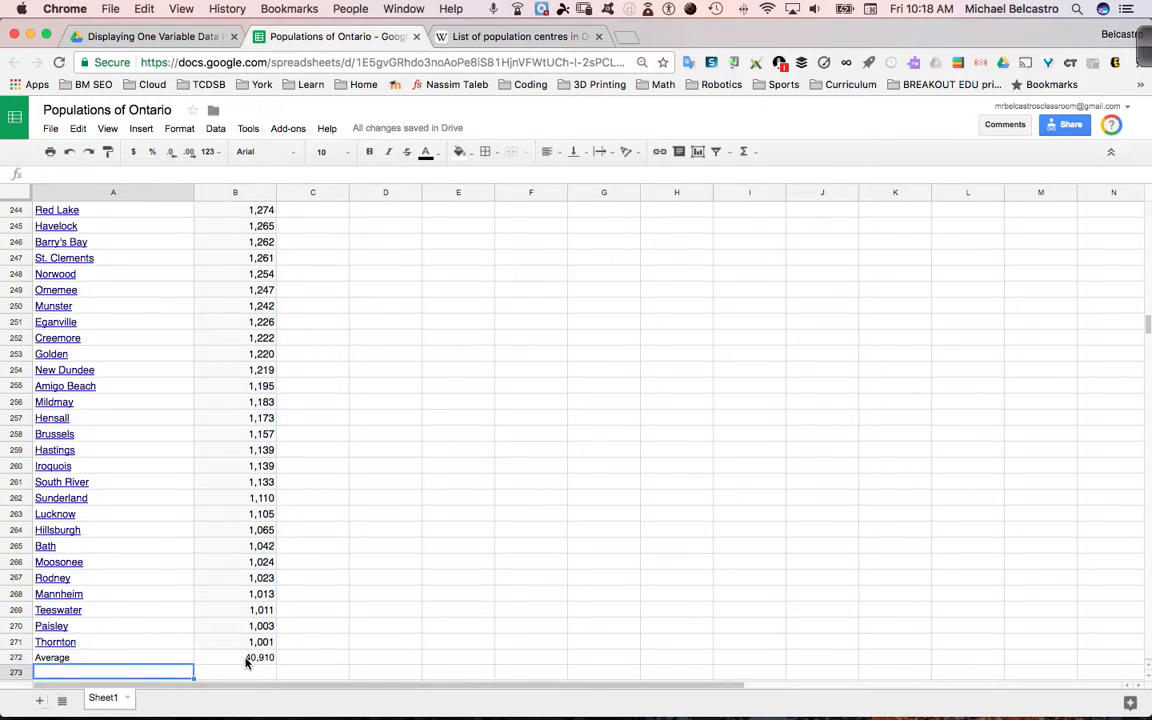
left_click(266, 662)
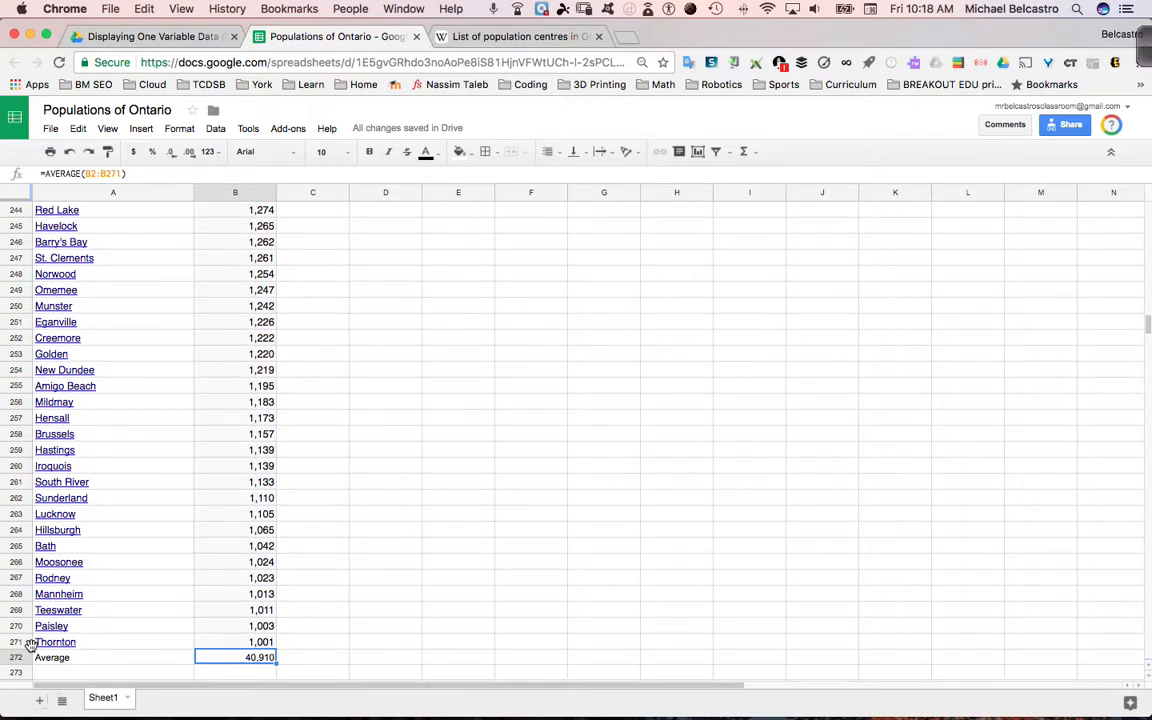
Enter the label "median" in cell A273, below the average label
scroll(30, 645, "down", 1)
left_click(60, 657)
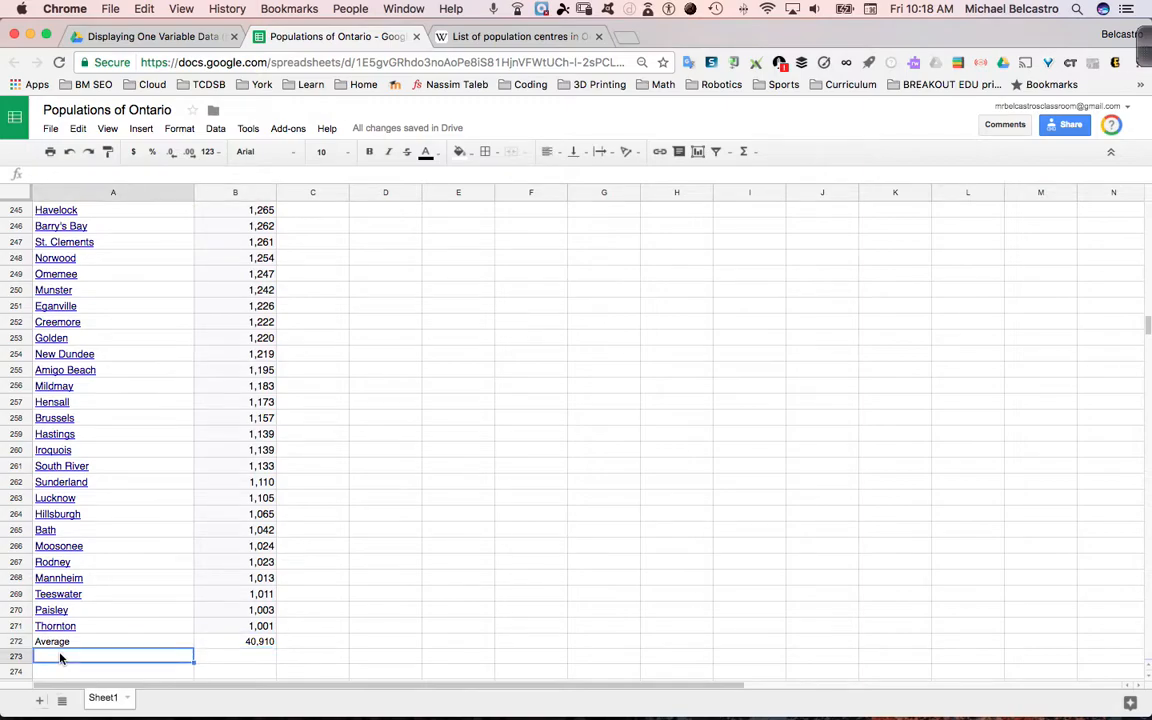
type("median")
key("Tab")
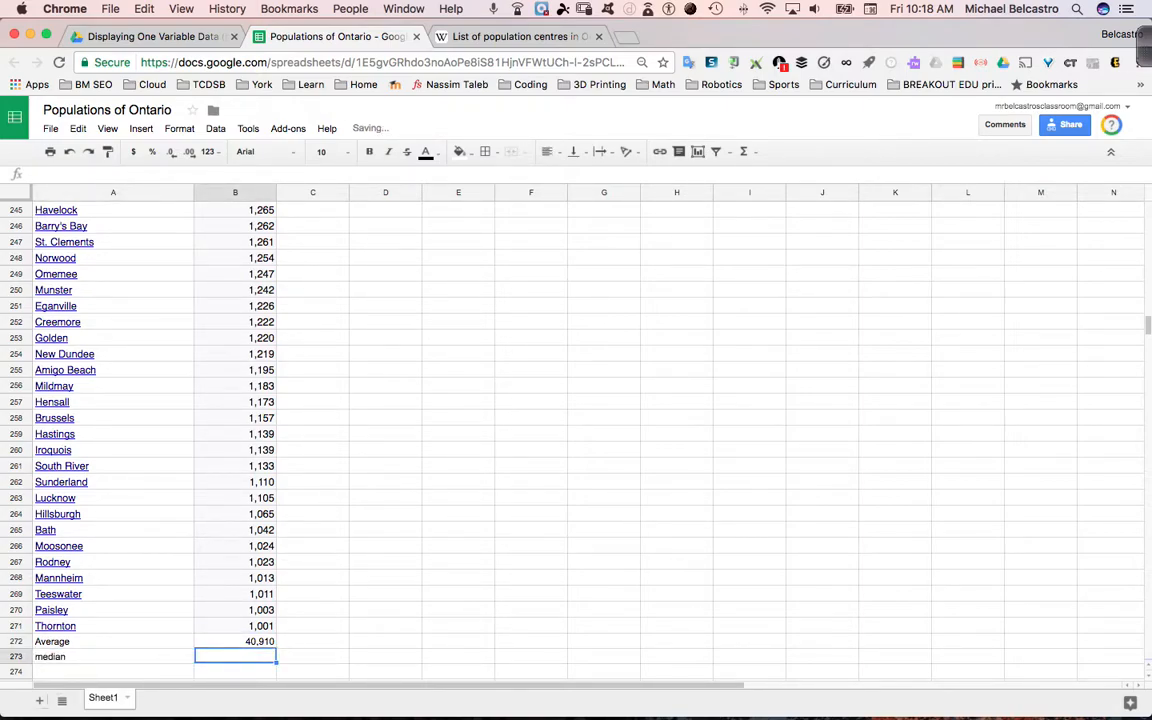
Calculate the median of the populations in B2:B271 with the MEDIAN function in cell B273
type("=me")
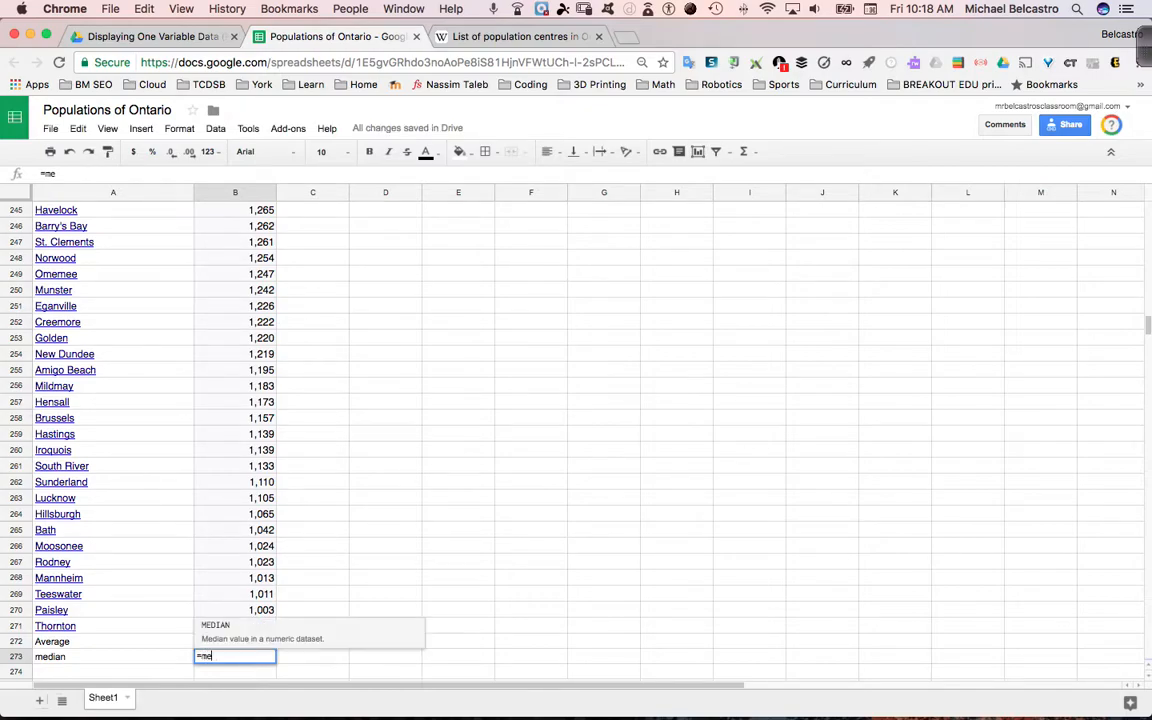
type("dian(")
scroll(218, 340, "up", 20)
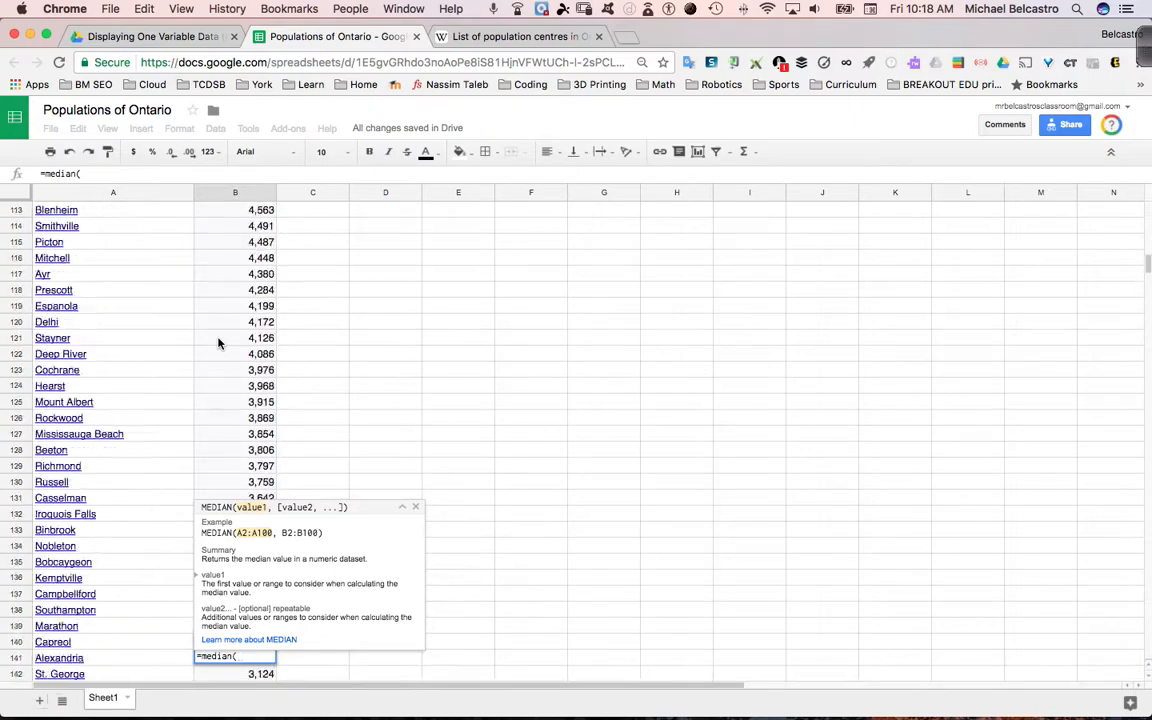
left_click_drag(223, 232, 240, 418)
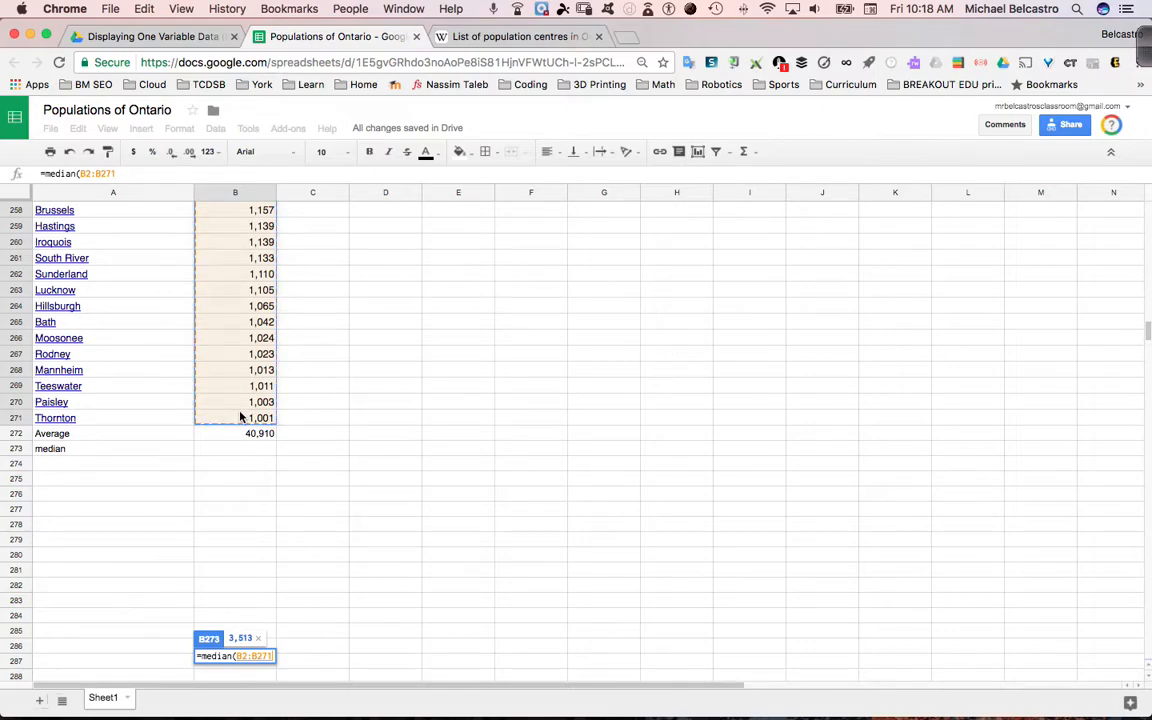
type(")")
key("Return")
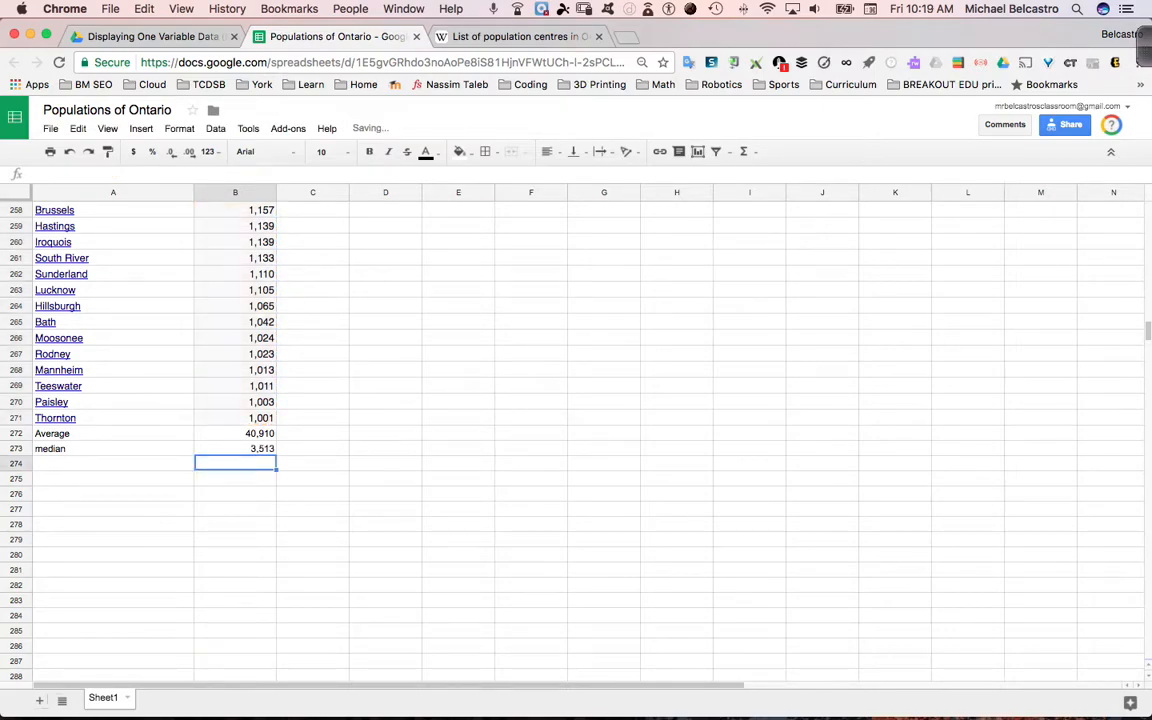
Search the sheet for the median value, entered as 3513
left_click(261, 450)
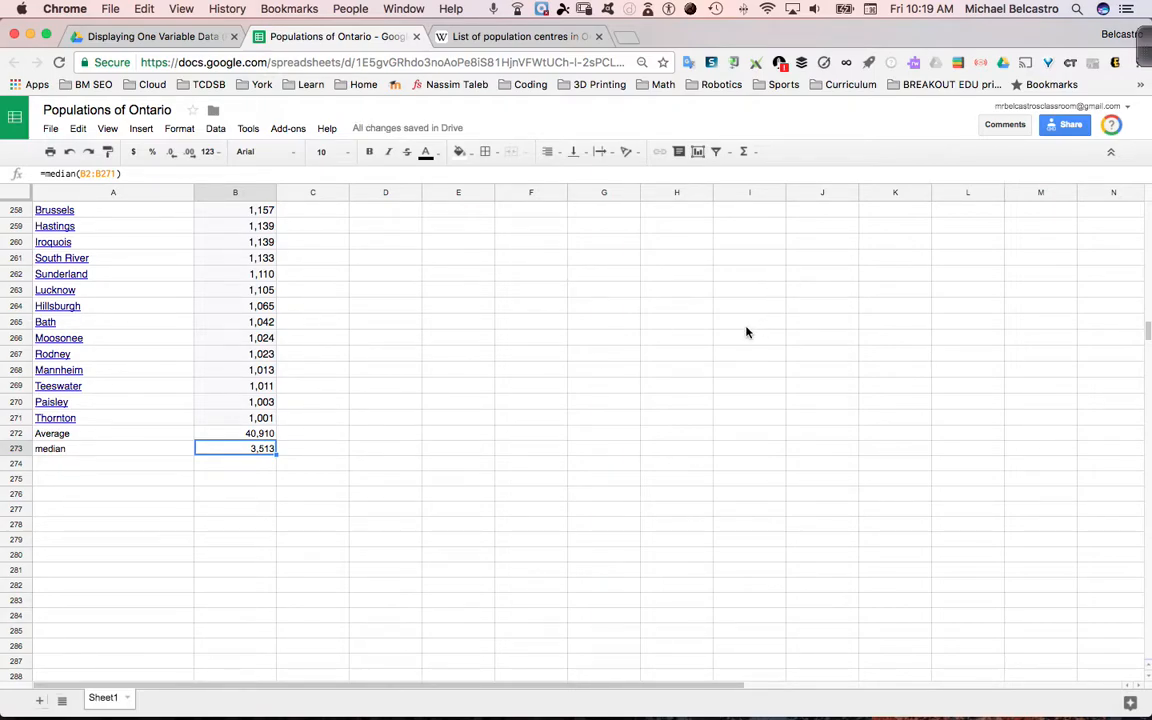
key("cmd+f")
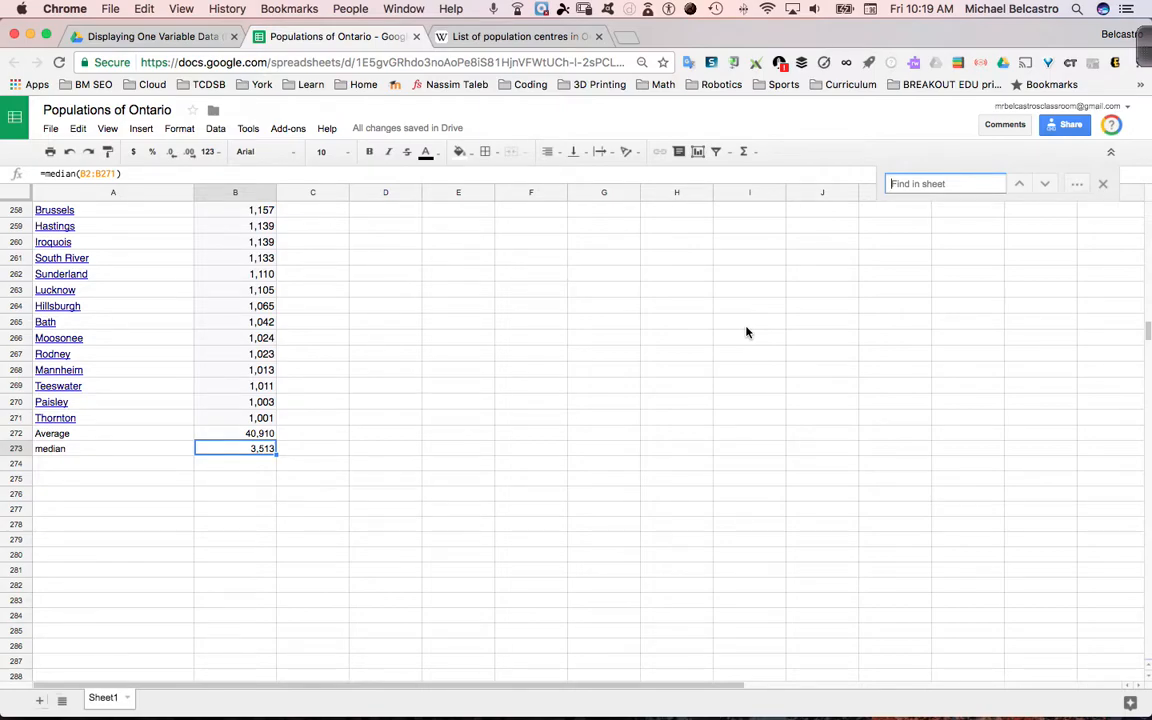
type("3513")
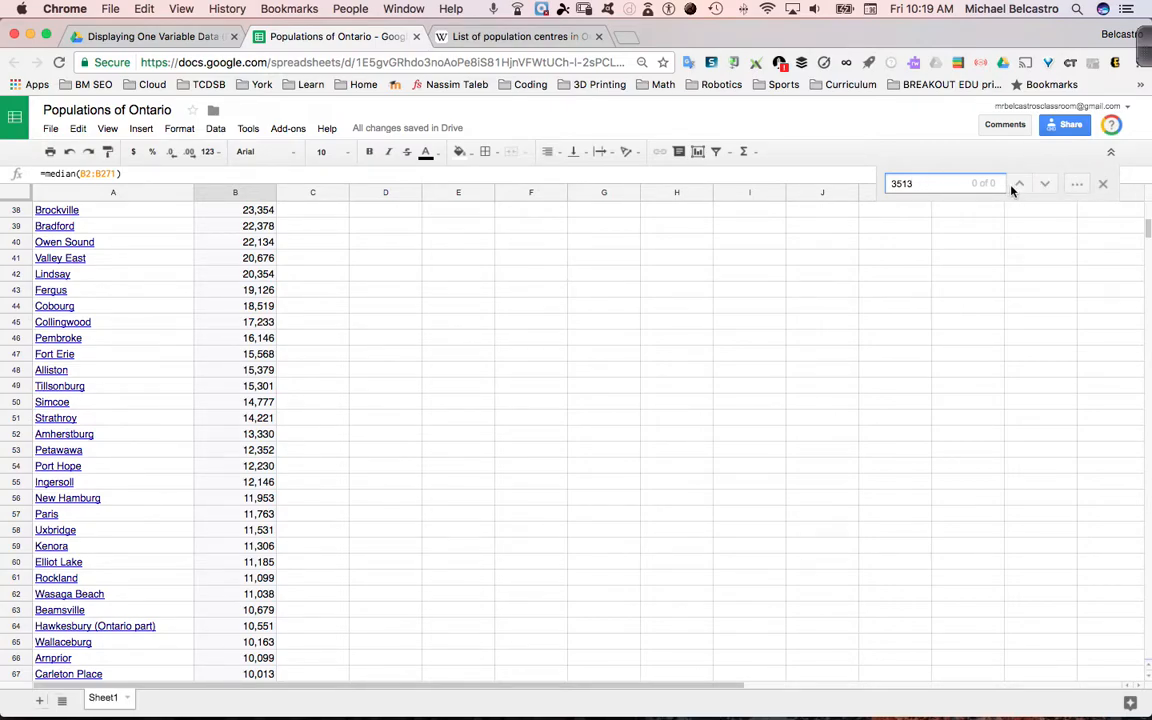
Correct the search term to 3,513, look for further matches in the sheet, and decline the incoming call
left_click(896, 183)
type(",")
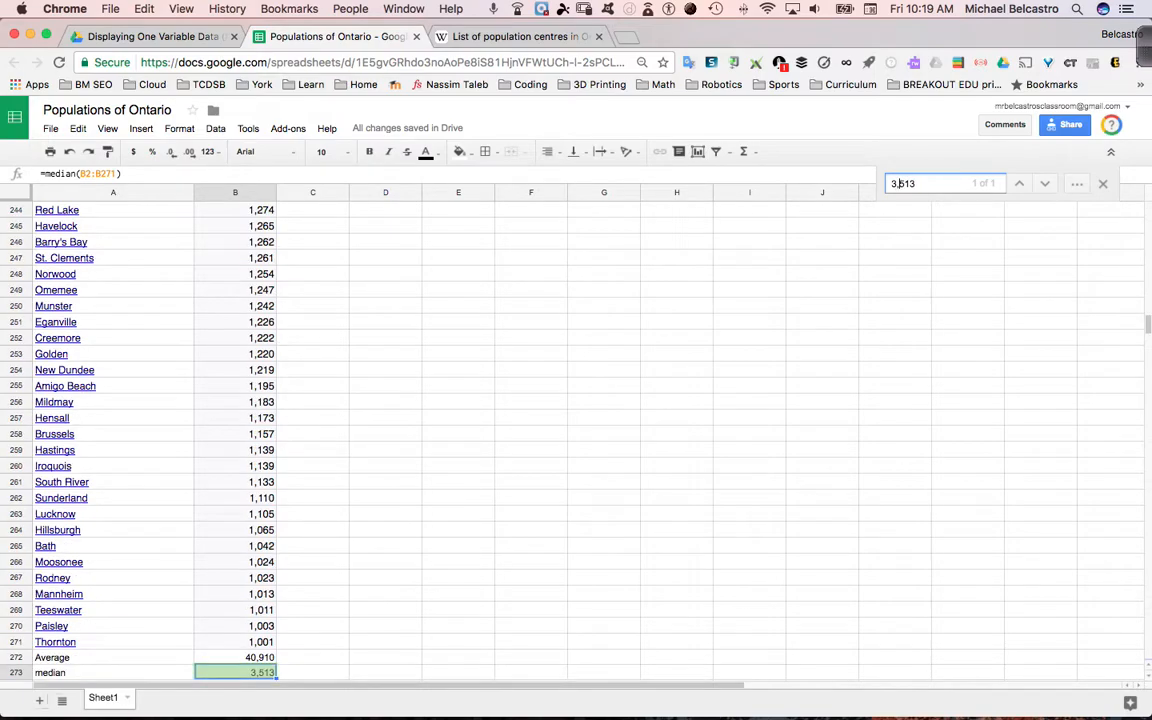
left_click(1050, 184)
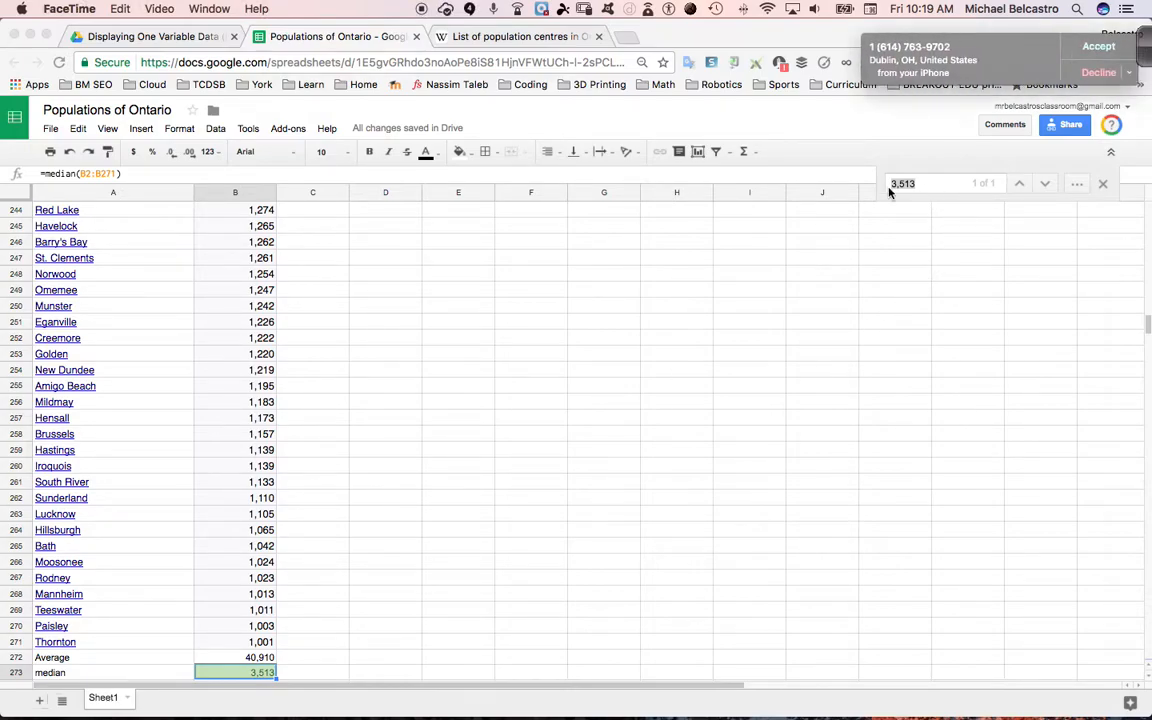
left_click(1105, 71)
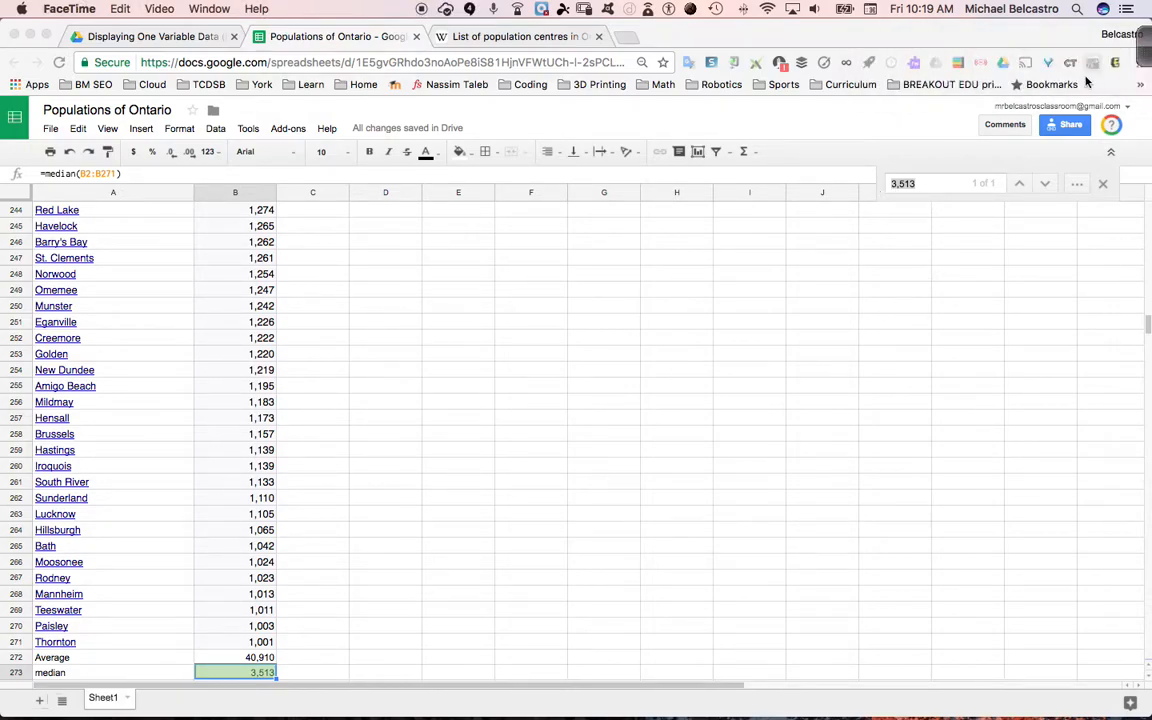
Locate the middle of the sorted population list and compare the Kemptville and Campbellford populations in cells B136 and B137
scroll(276, 374, "up", 20)
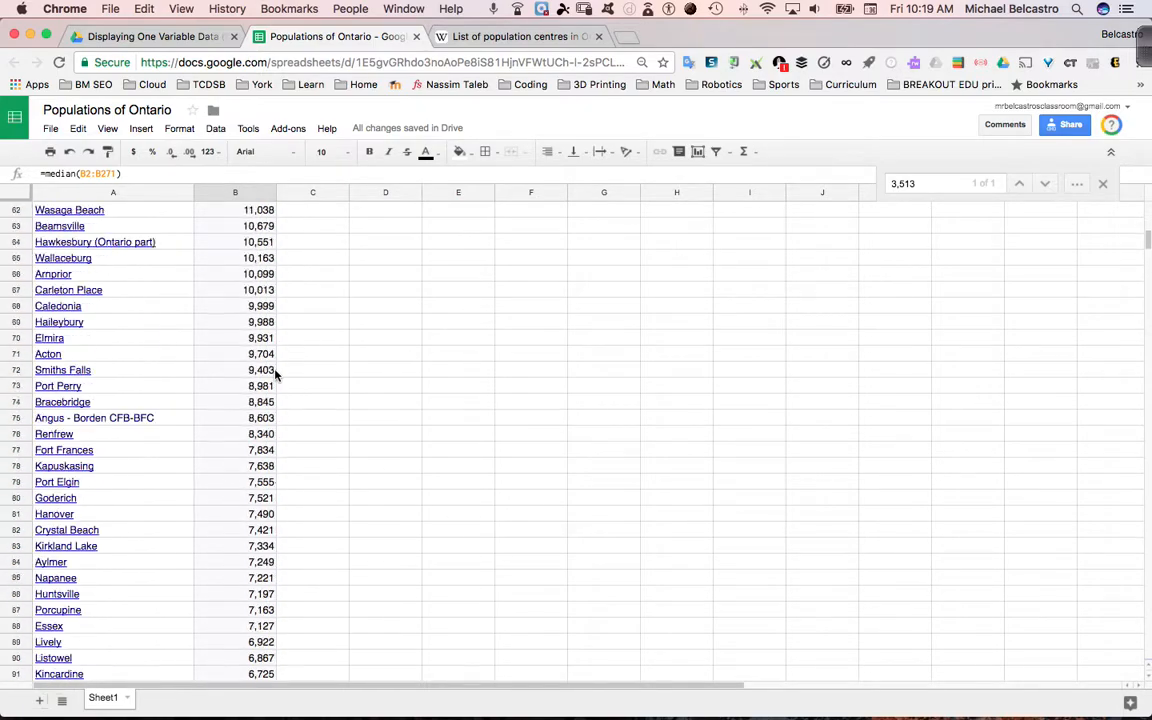
scroll(276, 374, "down", 1)
scroll(276, 374, "down", 10)
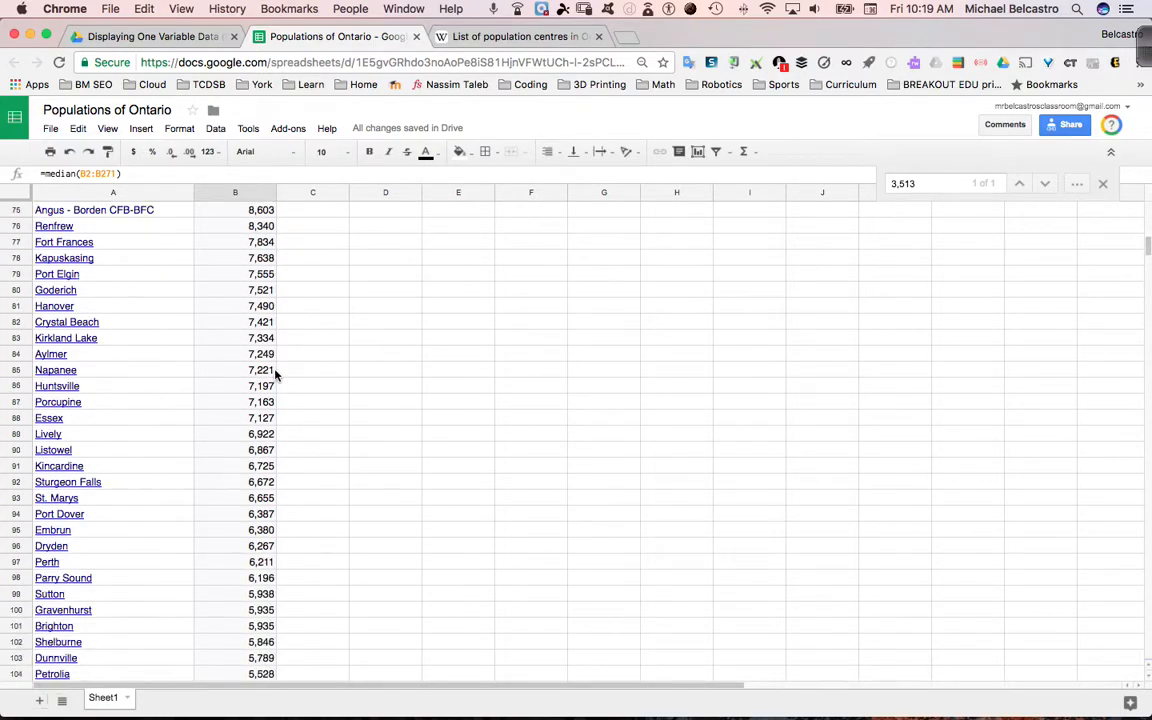
scroll(276, 374, "down", 6)
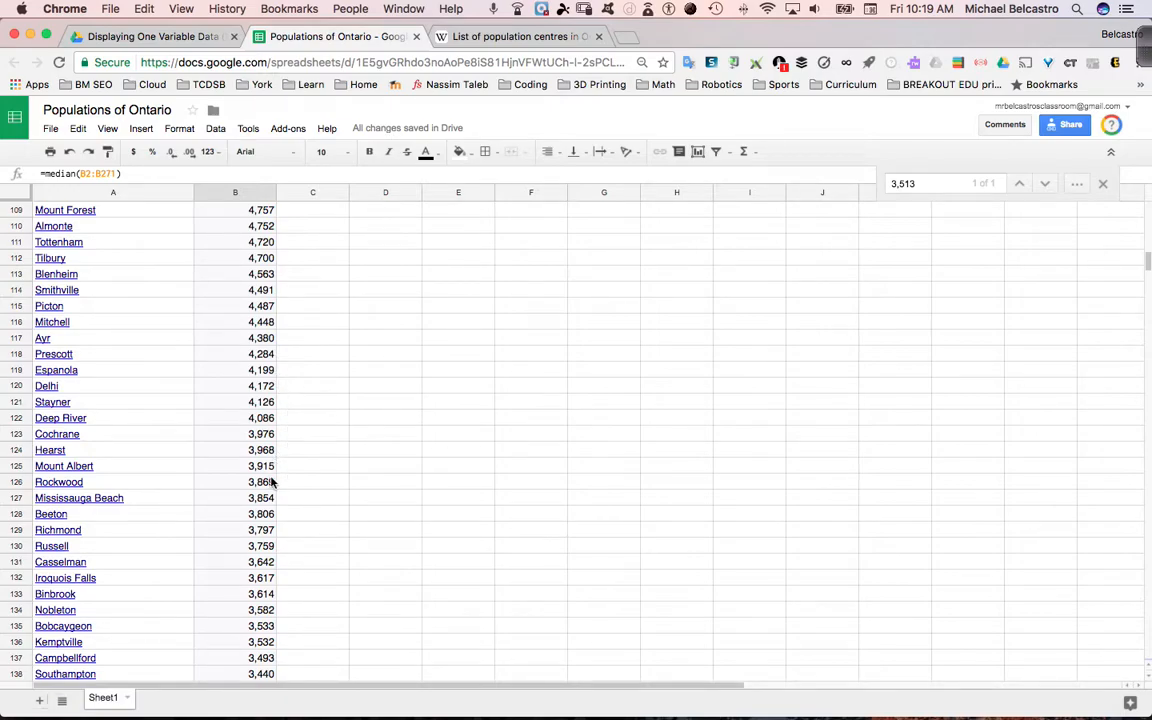
scroll(268, 606, "down", 1)
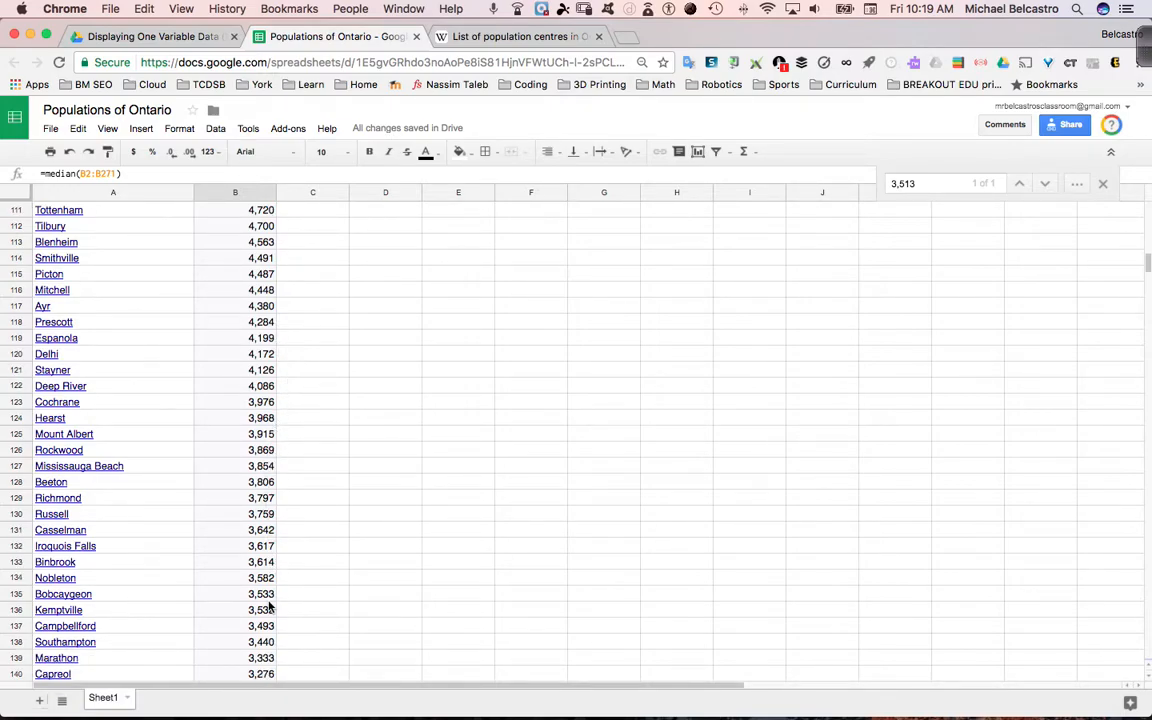
scroll(282, 644, "down", 5)
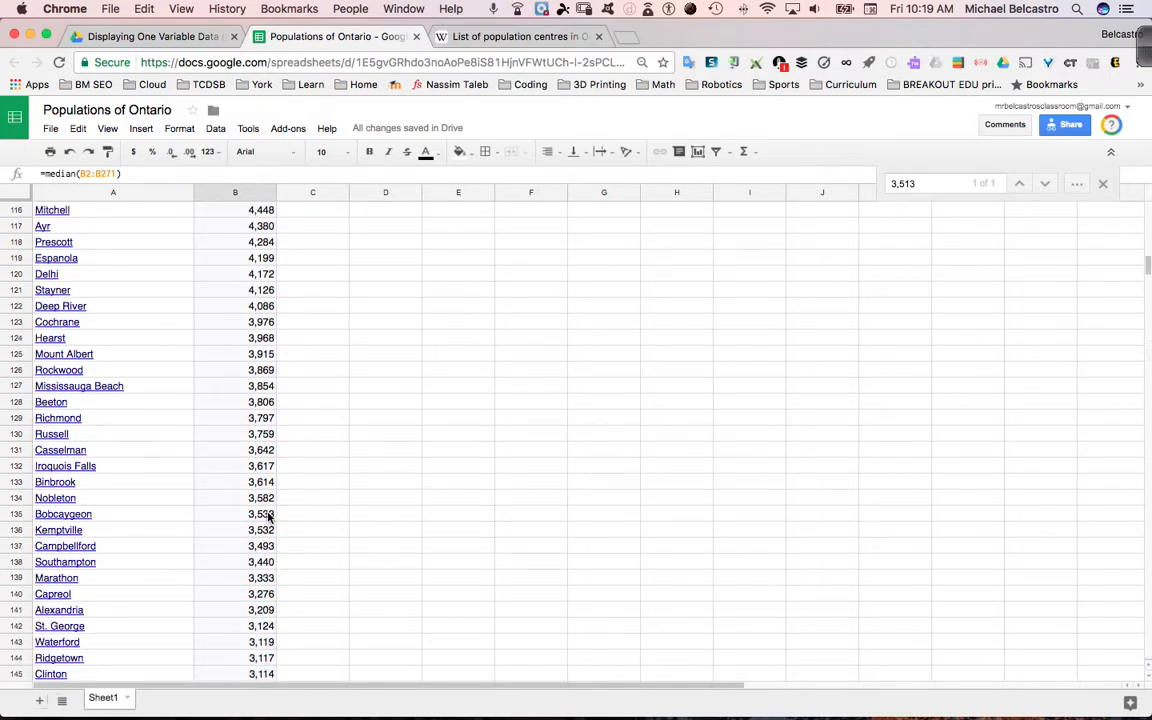
left_click(262, 532)
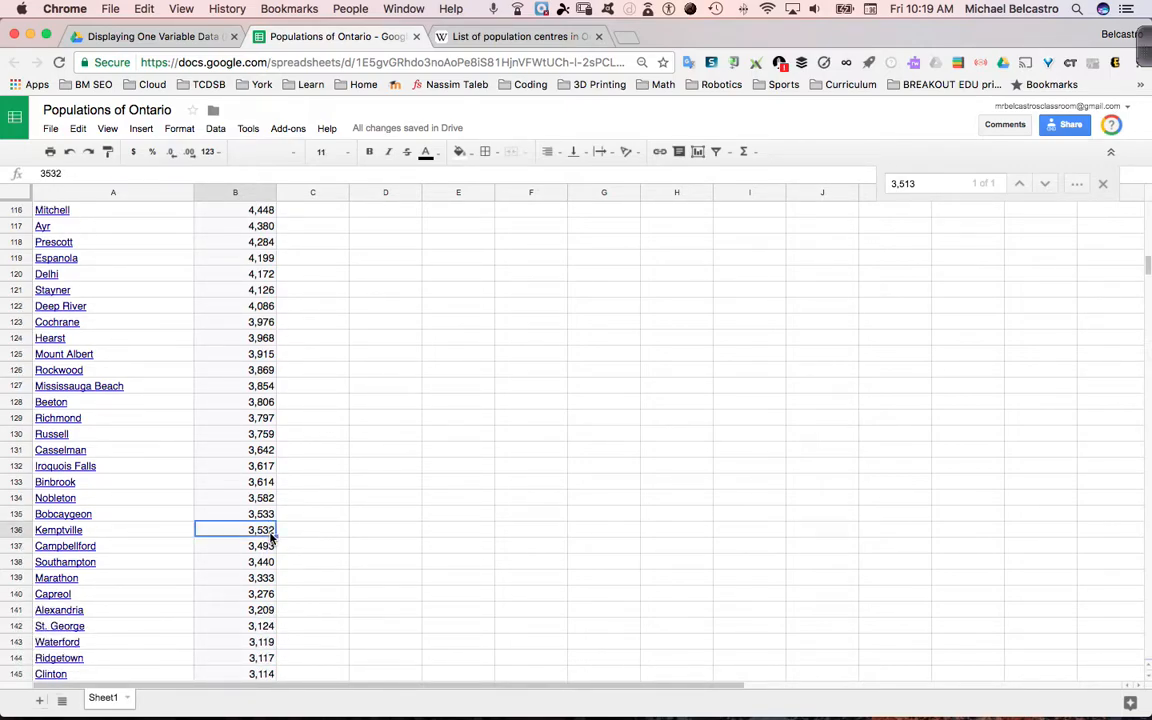
left_click(268, 547)
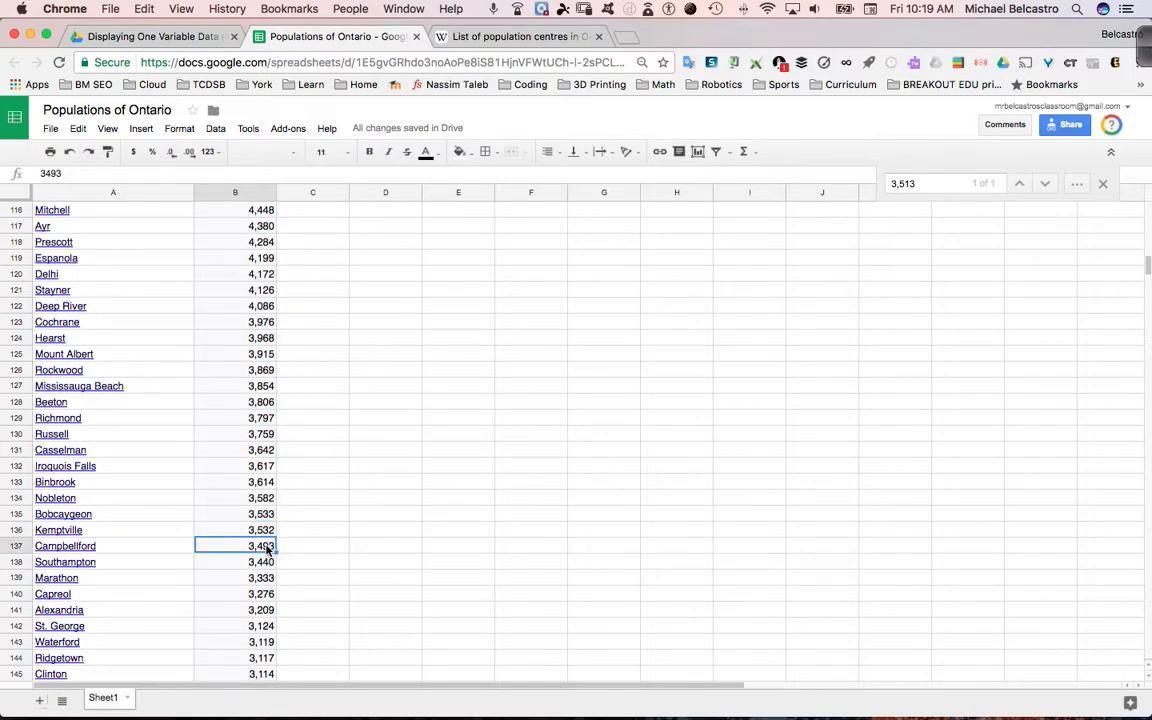
key("Up")
key("Down")
key("Up")
key("Down")
key("Up")
key("Down")
Switch to Ink2Go and handwrite the long division of 270 by 2, giving 135, beside the data with the pen
left_click(870, 707)
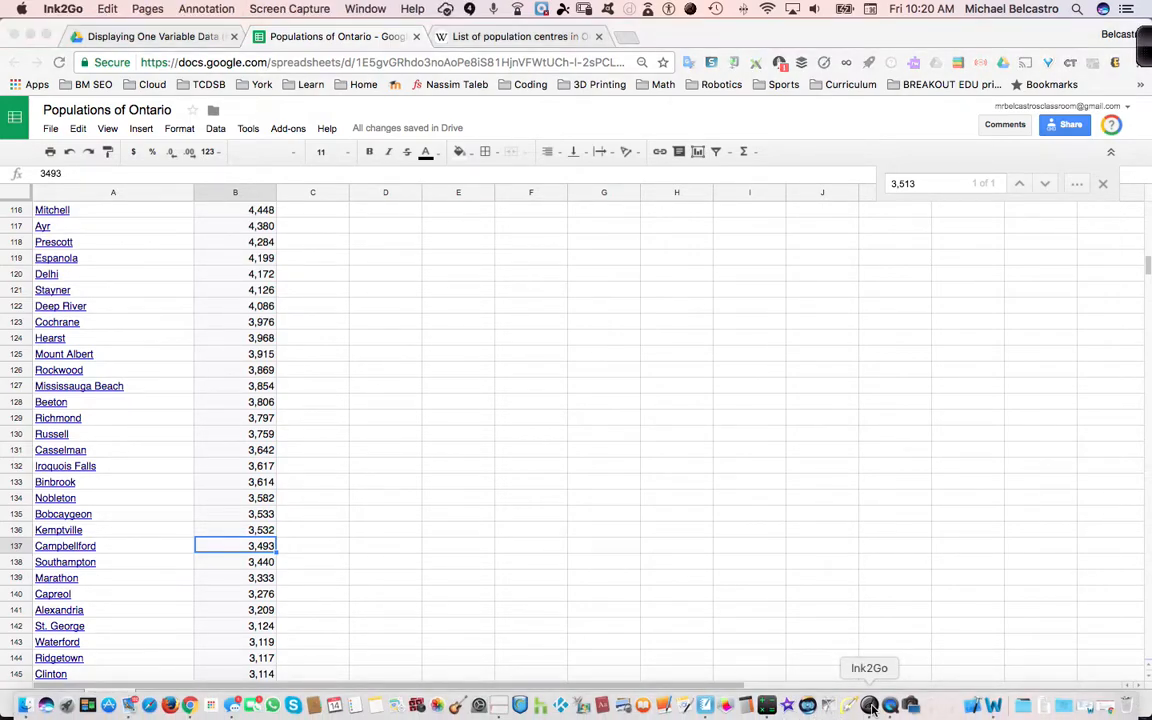
key("super+p")
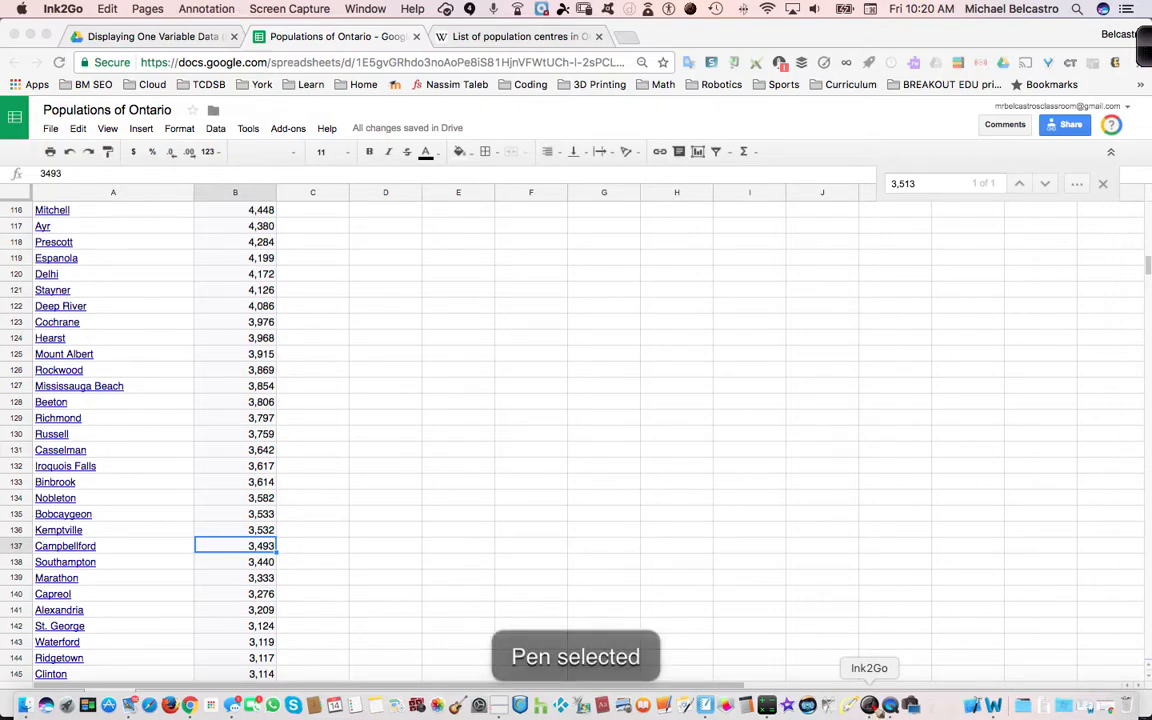
mouse_move(574, 378)
left_mouse_down()
mouse_move(643, 403)
mouse_move(664, 369)
left_mouse_up()
mouse_move(493, 371)
left_mouse_down()
mouse_move(524, 410)
mouse_move(651, 334)
mouse_move(697, 326)
left_mouse_up()
mouse_move(606, 288)
left_mouse_down()
mouse_move(600, 325)
mouse_move(660, 322)
mouse_move(710, 279)
left_mouse_up()
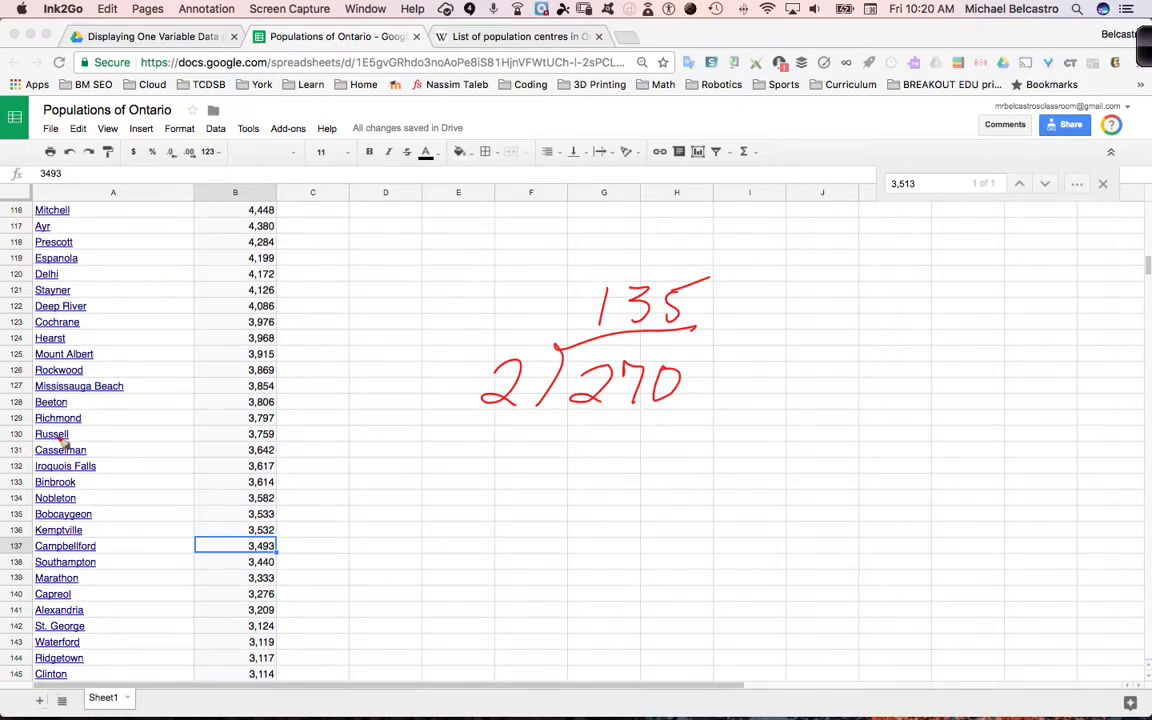
Underline Kemptville, write a double arrow and 136 beside 135, add "median" above them, and underline both numbers
left_click_drag(32, 536, 86, 540)
left_click_drag(740, 296, 738, 312)
left_click_drag(730, 305, 842, 312)
left_click_drag(895, 268, 884, 296)
mouse_move(724, 252)
left_mouse_down()
mouse_move(804, 228)
mouse_move(820, 242)
mouse_move(852, 236)
left_mouse_up()
left_click_drag(602, 330, 668, 322)
left_click_drag(828, 337, 877, 328)
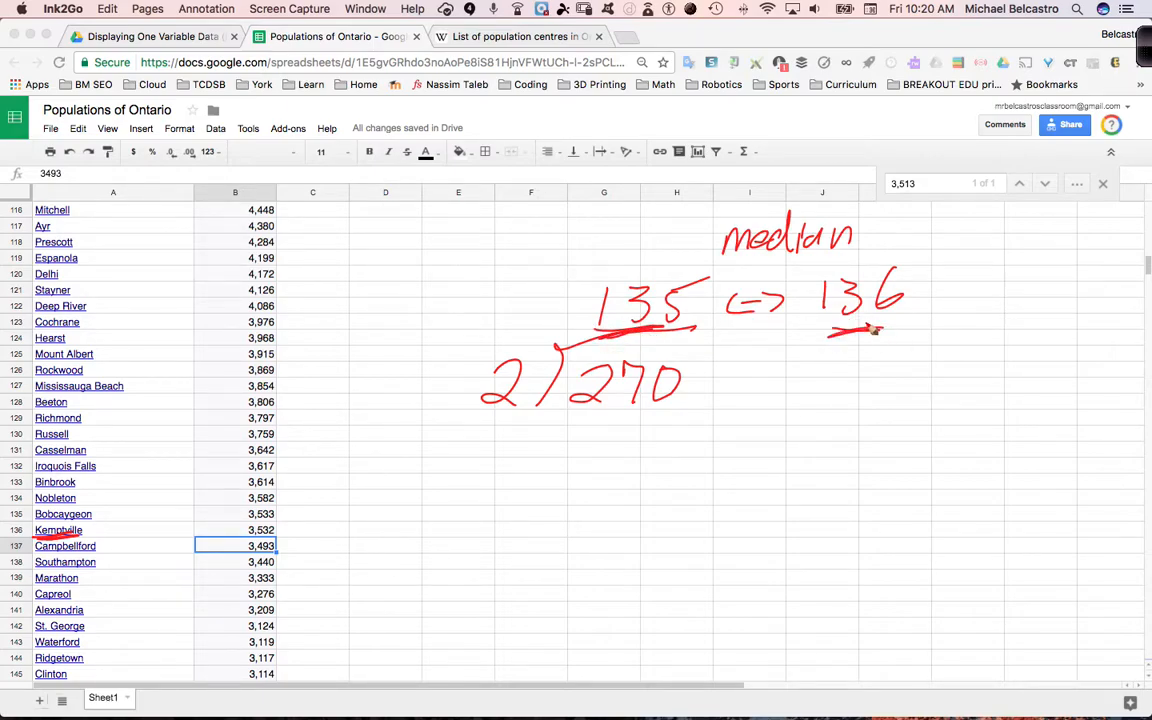
Draw an upward arrow pointing between 135 and 136, and underline the search term 3,513
left_click_drag(756, 400, 757, 340)
left_click_drag(742, 356, 770, 352)
left_click_drag(928, 198, 898, 207)
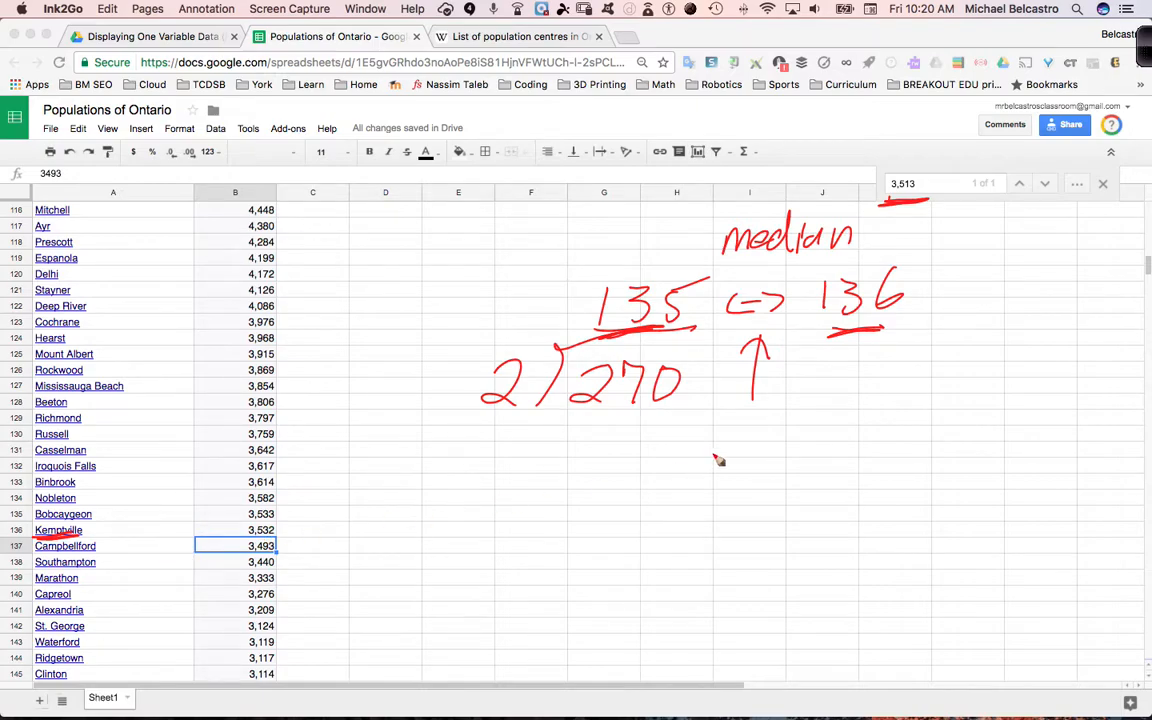
Handwrite the addition 3532 + 3493 below the division, with a sum line under it
left_click_drag(659, 456, 666, 489)
mouse_move(744, 451)
left_mouse_down()
mouse_move(735, 485)
mouse_move(832, 476)
left_mouse_up()
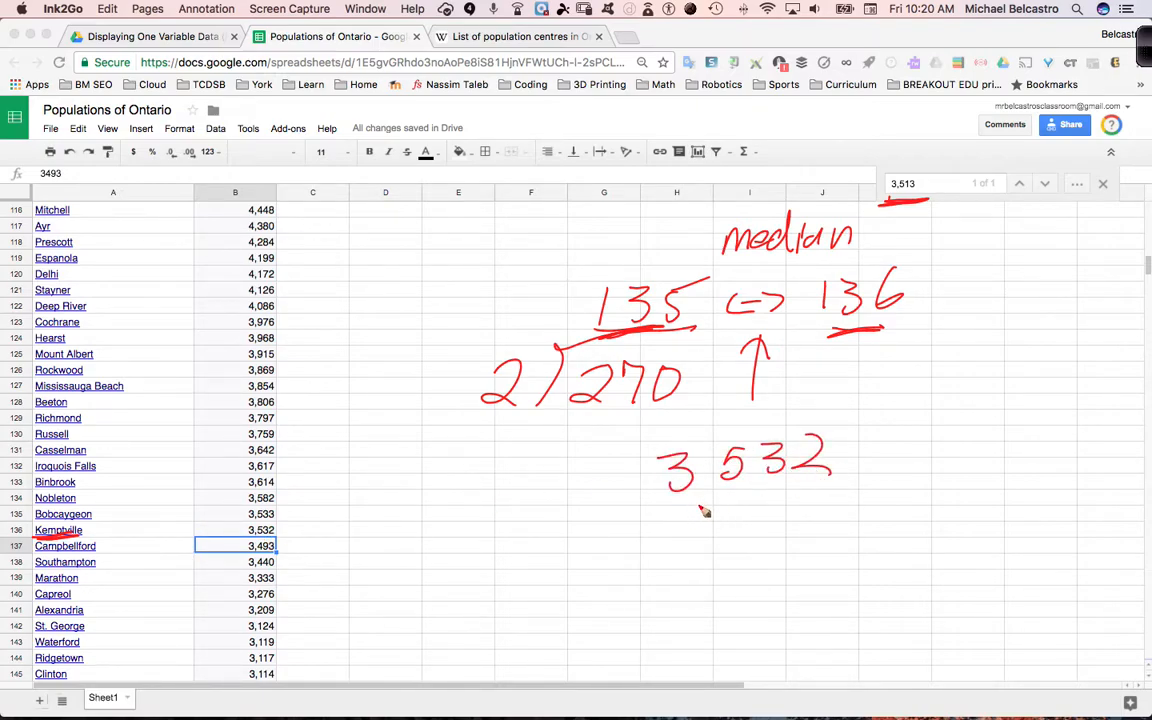
left_click_drag(683, 504, 681, 531)
mouse_move(747, 494)
left_mouse_down()
mouse_move(737, 525)
mouse_move(757, 503)
left_mouse_up()
left_click_drag(777, 497, 774, 523)
mouse_move(812, 491)
left_mouse_down()
mouse_move(834, 490)
mouse_move(814, 531)
left_mouse_up()
left_click_drag(691, 551, 858, 545)
left_click_drag(640, 516, 641, 537)
left_click_drag(628, 529, 669, 522)
Work out the handwritten addition with its carried ones, writing the sum 7025 under the line
left_click_drag(843, 578, 840, 601)
left_click_drag(851, 576, 874, 572)
left_click_drag(772, 580, 806, 598)
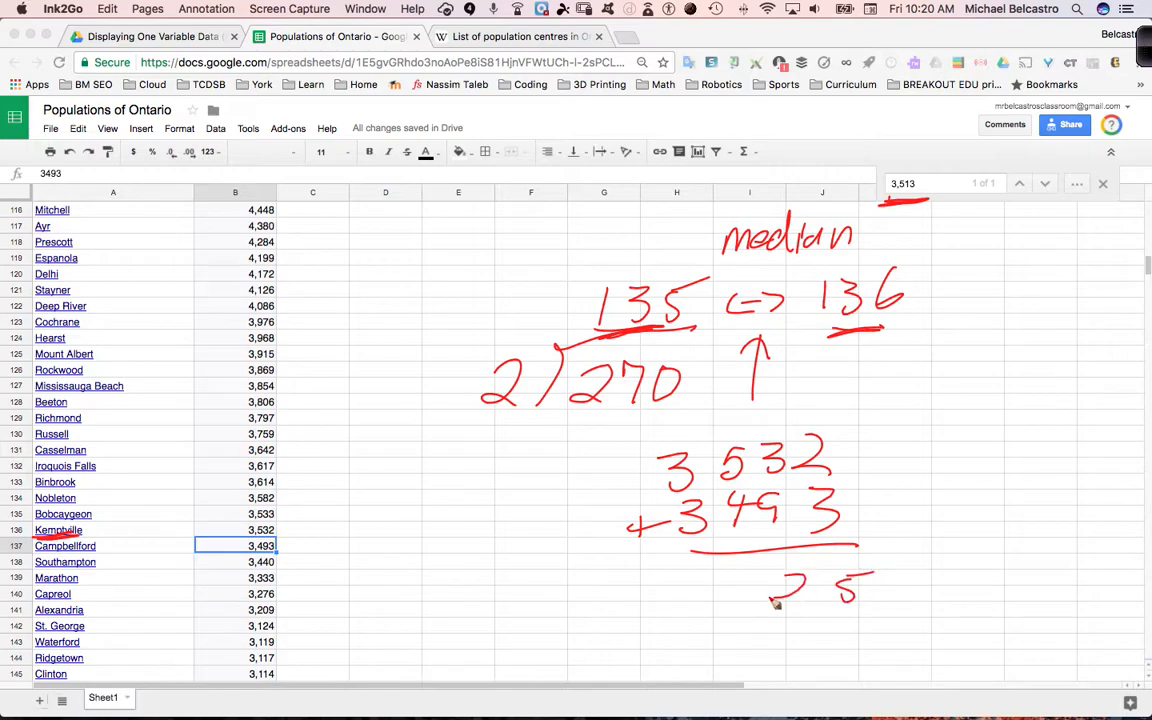
left_click_drag(731, 421, 731, 433)
left_click_drag(746, 588, 744, 590)
left_click_drag(688, 420, 688, 440)
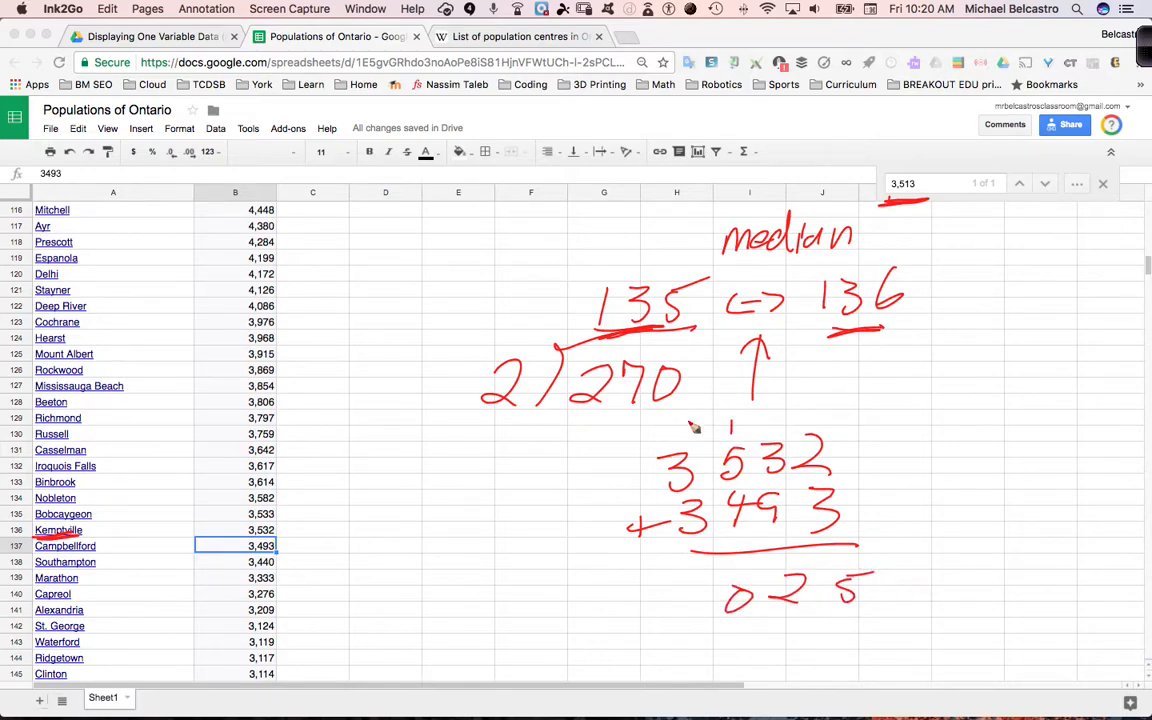
left_click_drag(679, 585, 699, 620)
Handwrite the long division of 7025 by 2, giving 3512.5, and underline the search term 3,513 again
left_click_drag(960, 433, 972, 465)
mouse_move(988, 452)
left_mouse_down()
mouse_move(1005, 463)
mouse_move(1078, 458)
left_mouse_up()
mouse_move(884, 432)
left_mouse_down()
mouse_move(922, 460)
mouse_move(1084, 400)
left_mouse_up()
left_click_drag(963, 371, 964, 399)
mouse_move(963, 498)
left_mouse_down()
mouse_move(962, 518)
mouse_move(986, 497)
left_mouse_up()
mouse_move(1003, 360)
left_mouse_down()
mouse_move(992, 392)
mouse_move(1100, 396)
left_mouse_up()
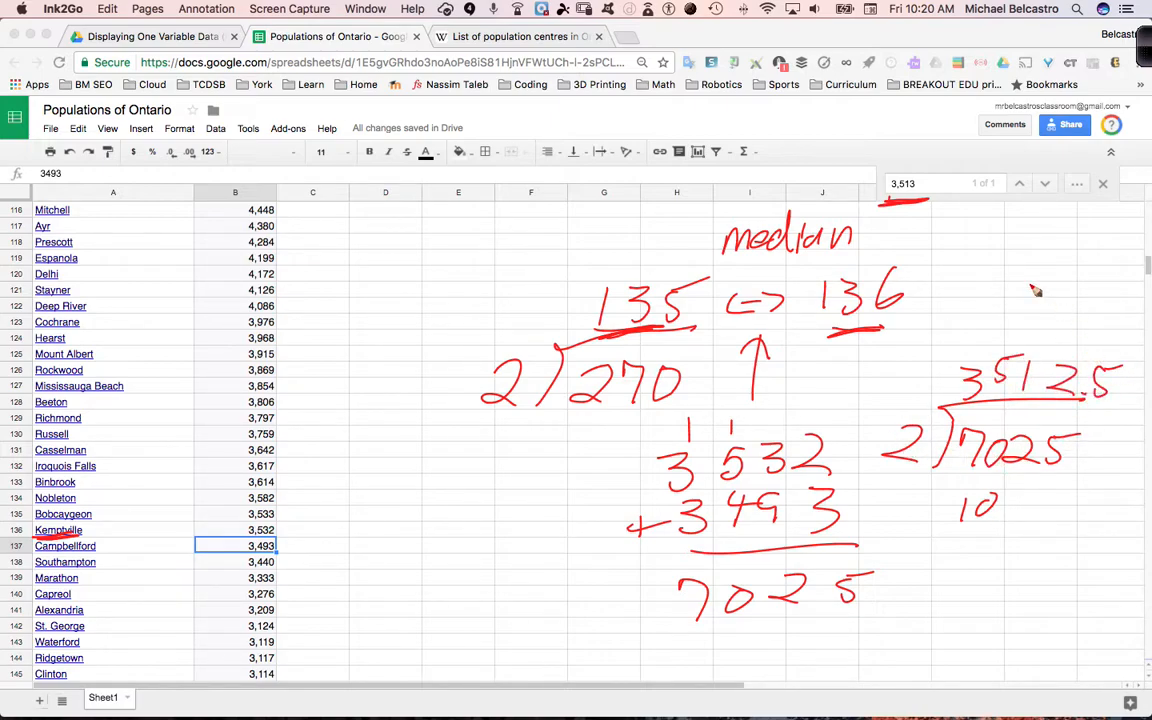
left_click_drag(890, 214, 926, 201)
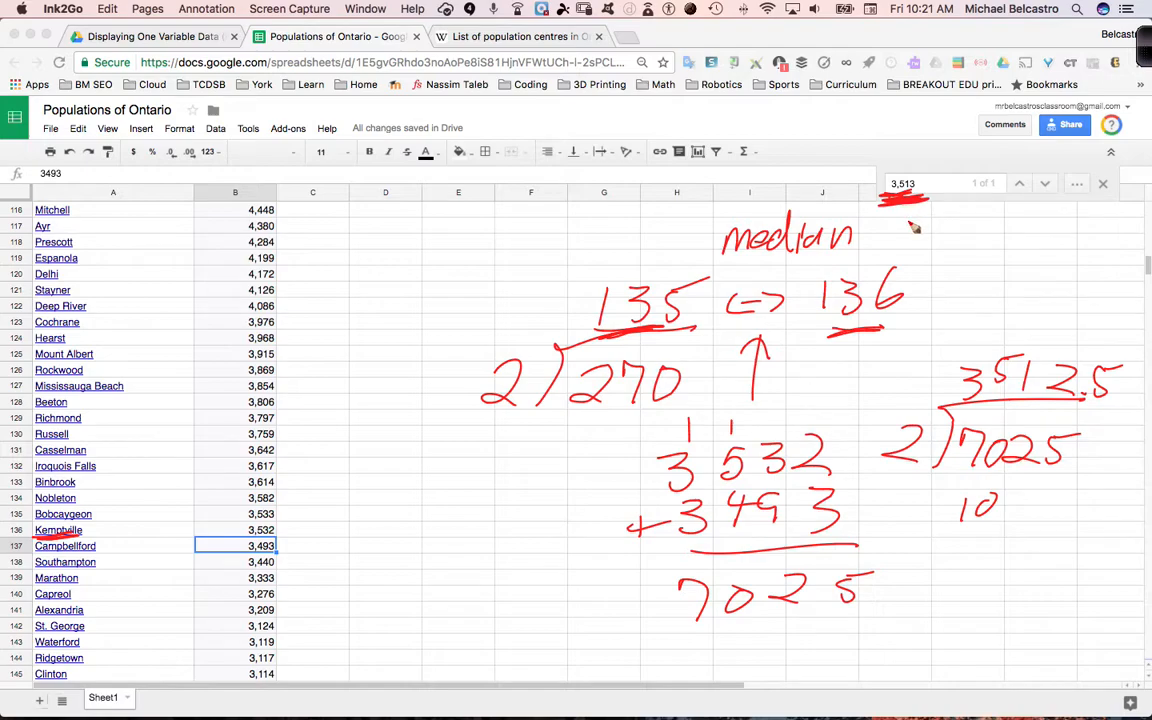
Draw an arrow at B137, mark 270 as "even" with an arrow, write "odd" below, and circle the value in B137
mouse_move(318, 532)
left_mouse_down()
mouse_move(293, 538)
mouse_move(324, 554)
left_mouse_up()
left_click_drag(564, 476, 619, 419)
left_click_drag(590, 427, 616, 440)
mouse_move(513, 517)
left_mouse_down()
mouse_move(525, 528)
mouse_move(593, 520)
left_mouse_up()
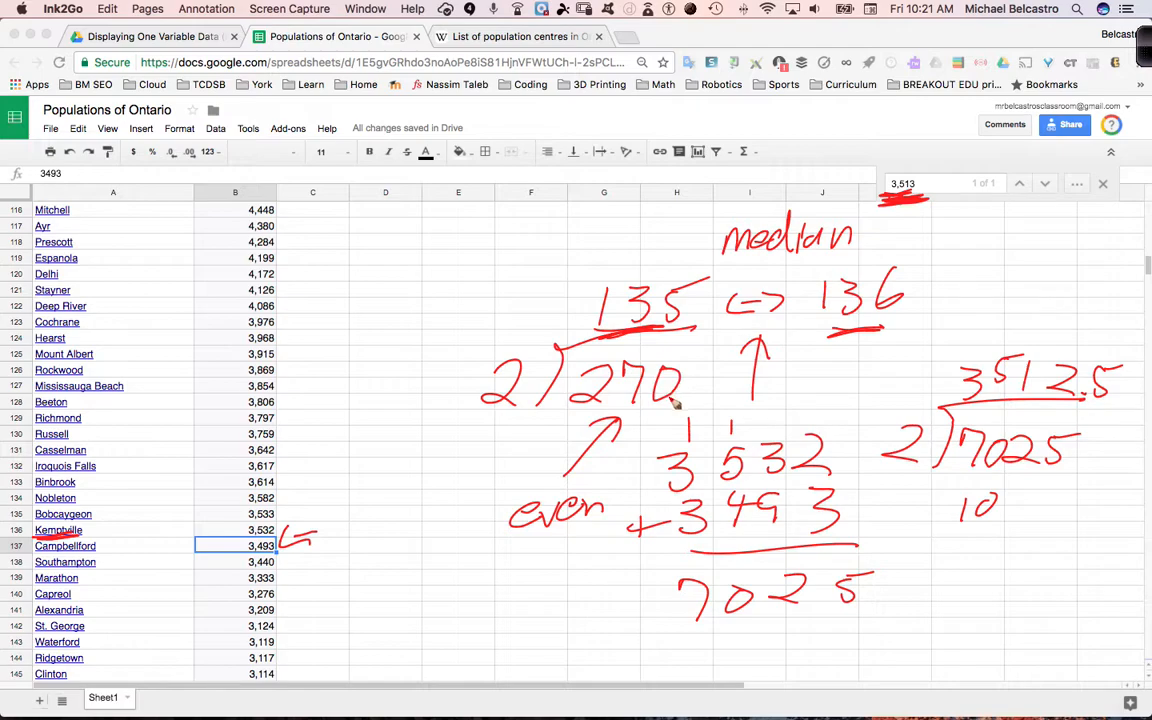
mouse_move(445, 575)
left_mouse_down()
mouse_move(432, 594)
mouse_move(450, 573)
mouse_move(478, 592)
mouse_move(502, 585)
left_mouse_up()
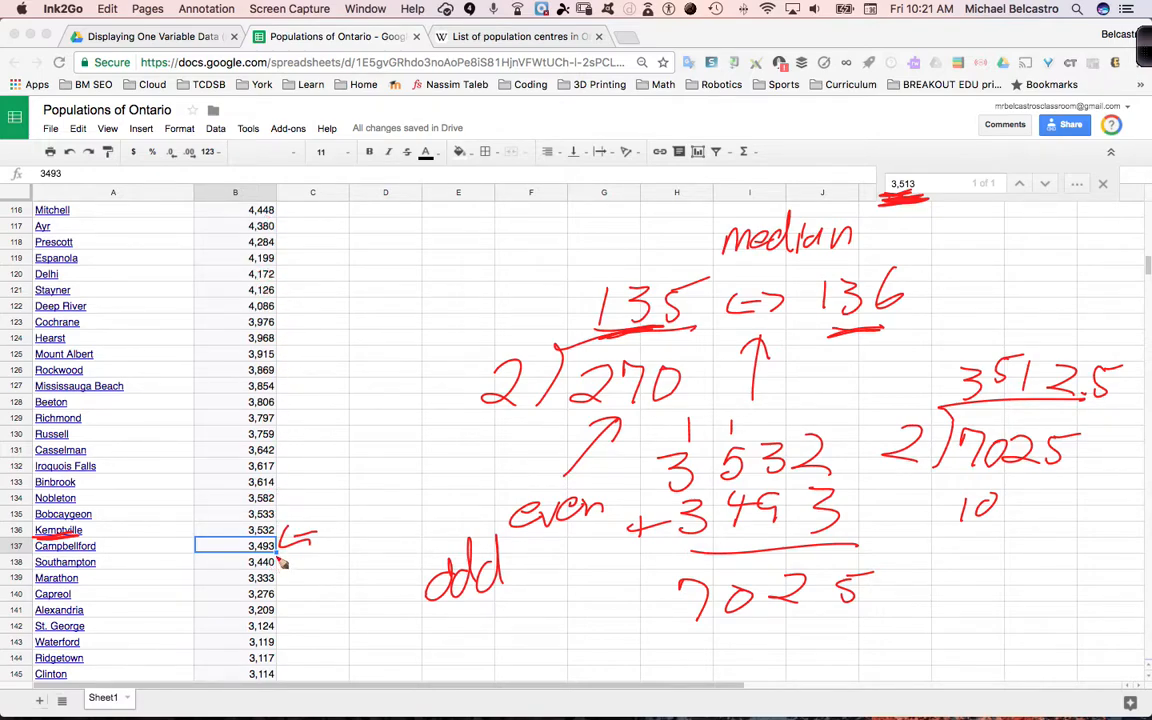
mouse_move(279, 543)
left_mouse_down()
mouse_move(232, 542)
mouse_move(262, 557)
mouse_move(292, 543)
left_mouse_up()
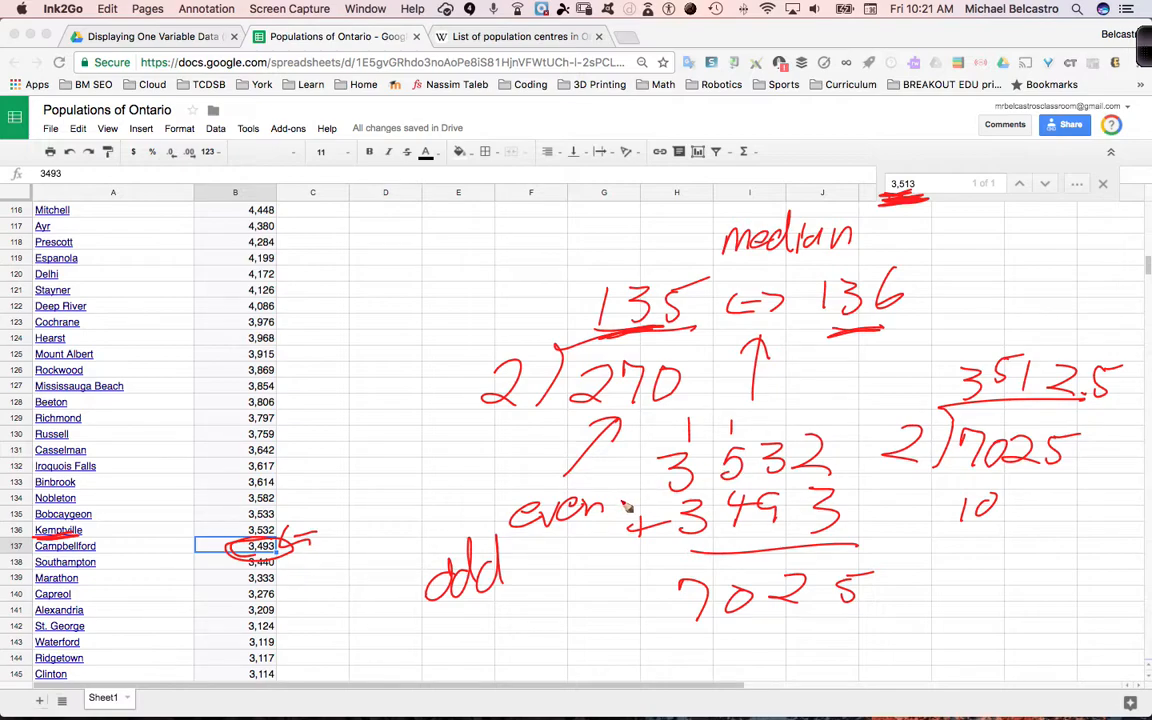
Clear all pen annotations from the screen and return to the normal cursor
key("Delete")
key("Escape")
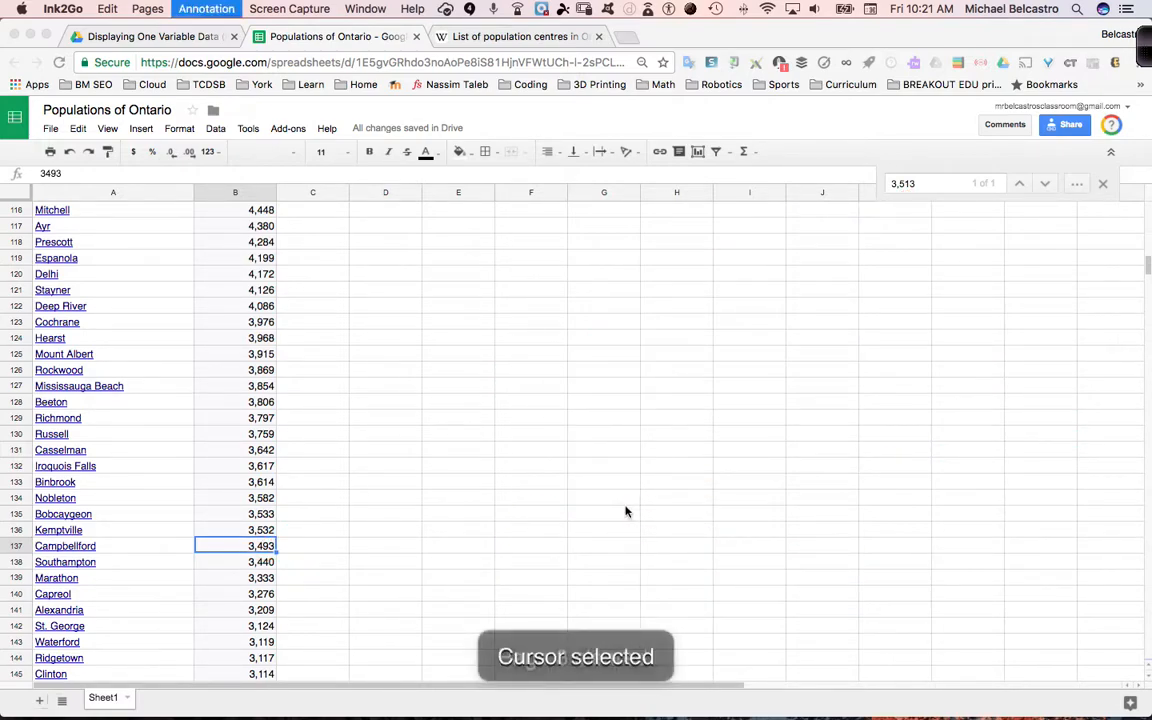
Enter the label "mode" in cell A274, below the median label
scroll(627, 495, "down", 20)
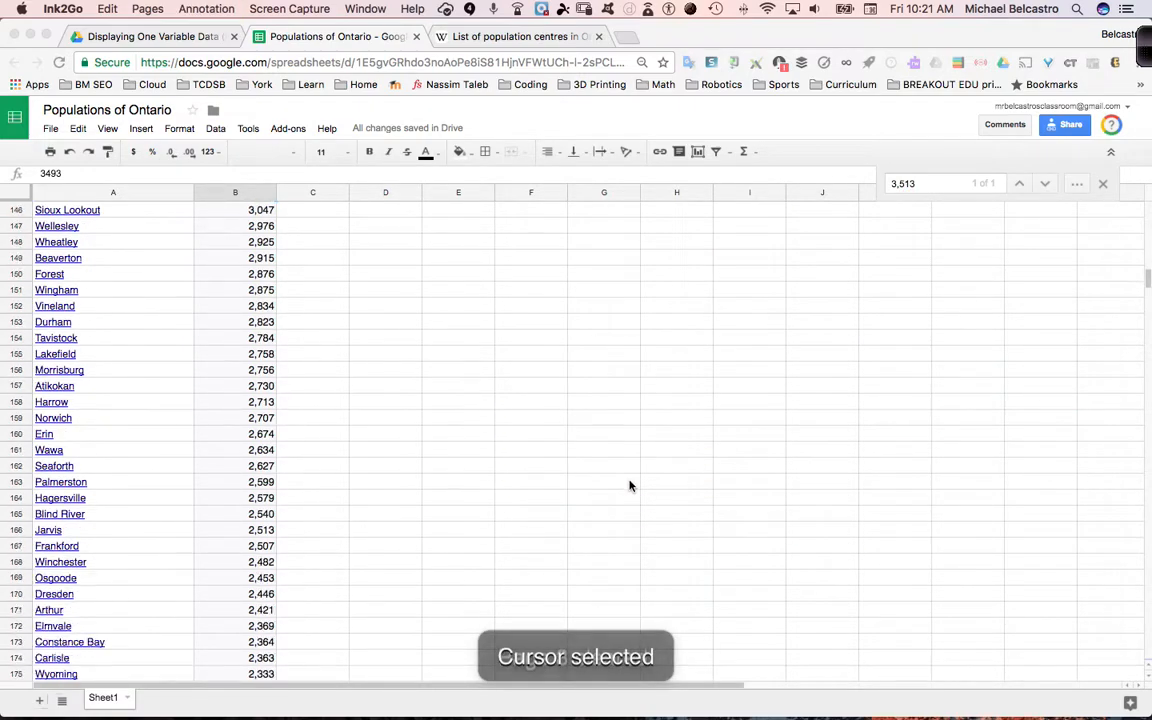
scroll(628, 485, "up", 7)
scroll(628, 485, "down", 20)
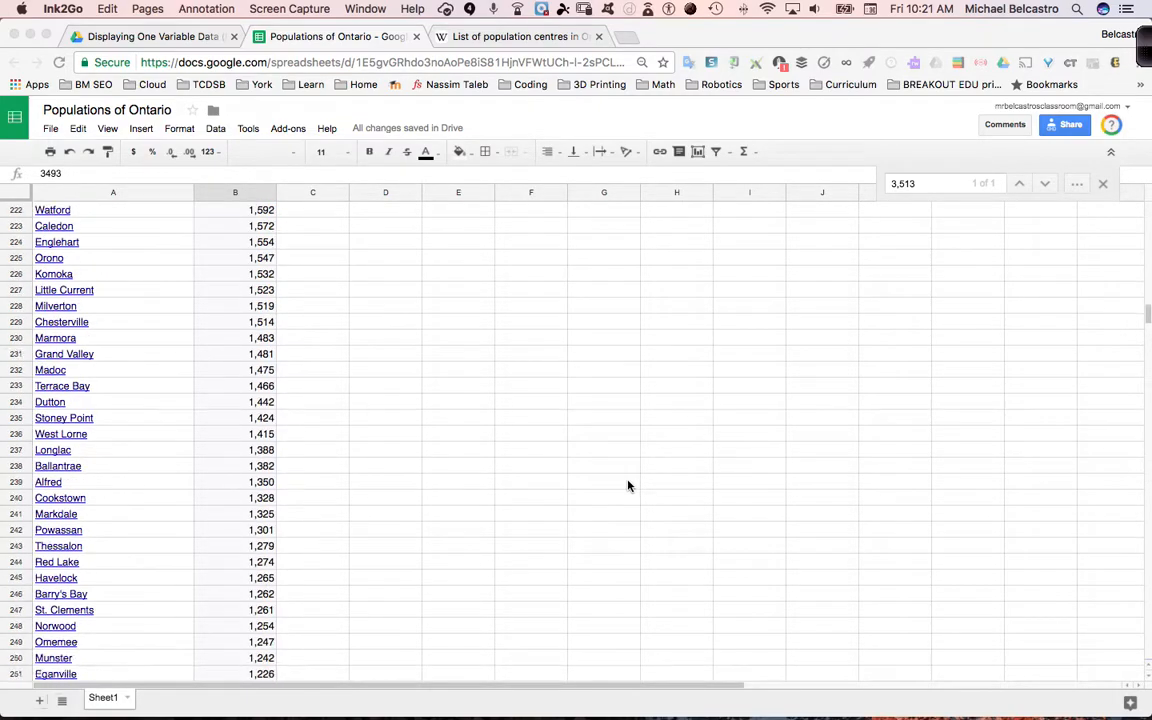
scroll(628, 486, "up", 1)
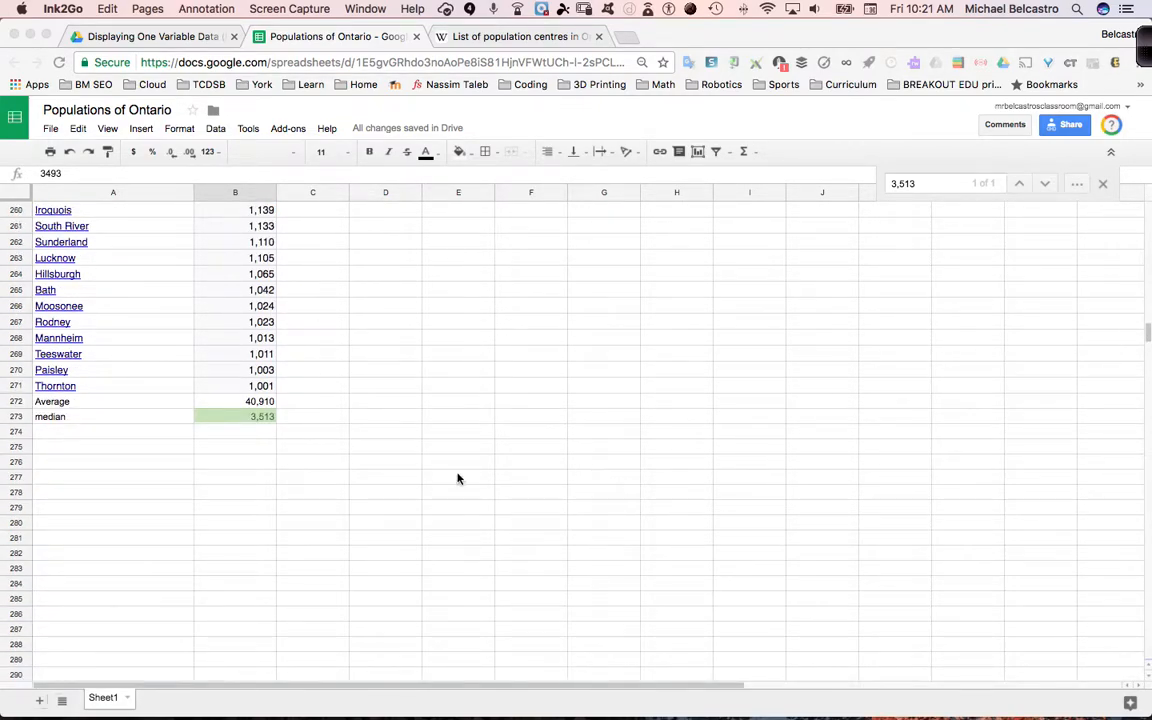
left_click(125, 437)
left_click(127, 437)
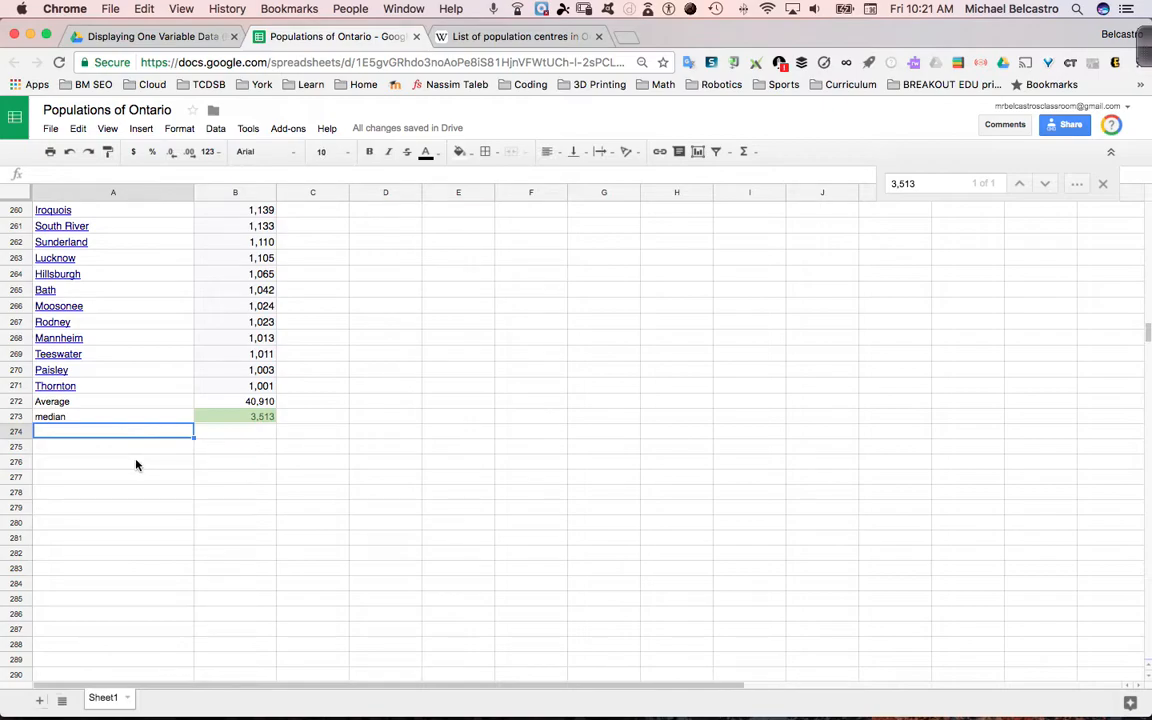
type("mode")
key("Return")
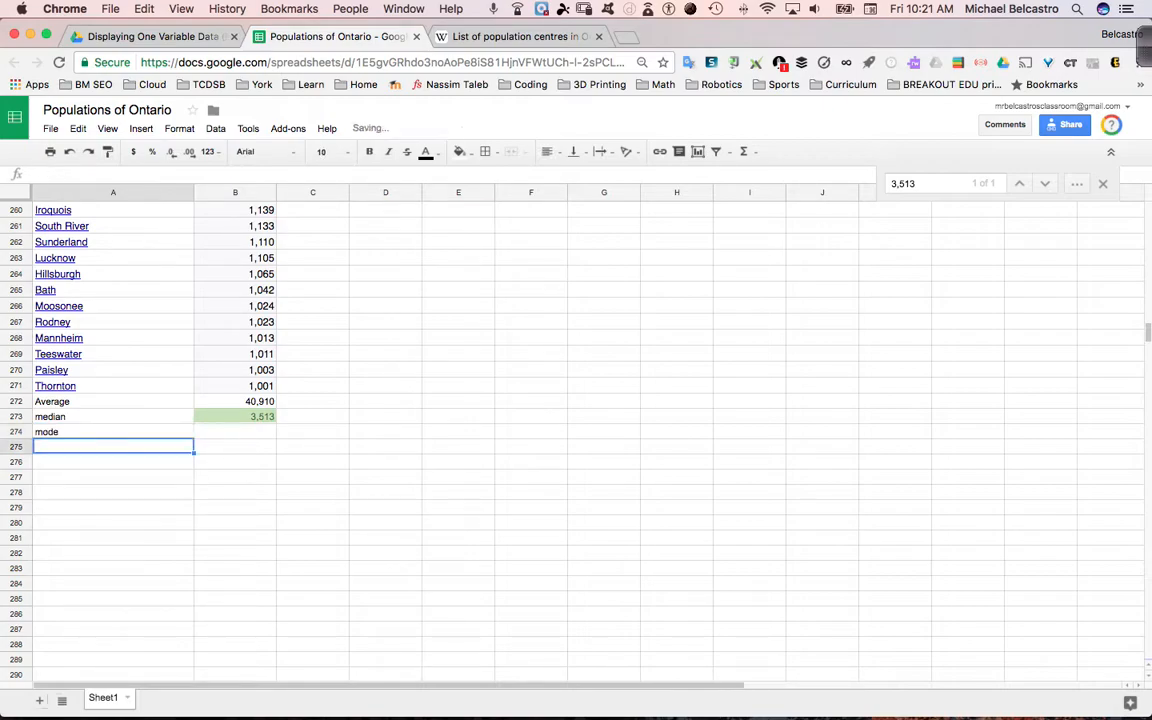
Calculate the mode of the populations in B2:B271 with the MODE function in cell B274
key("Up")
key("Right")
type("=")
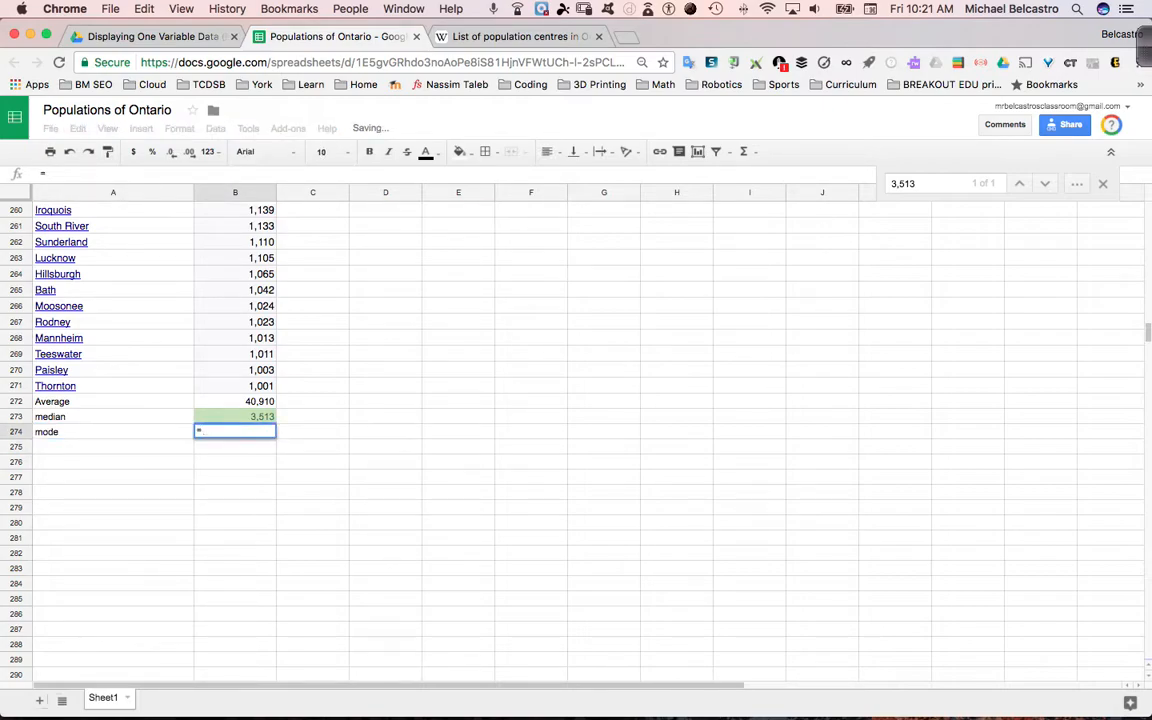
type("mode")
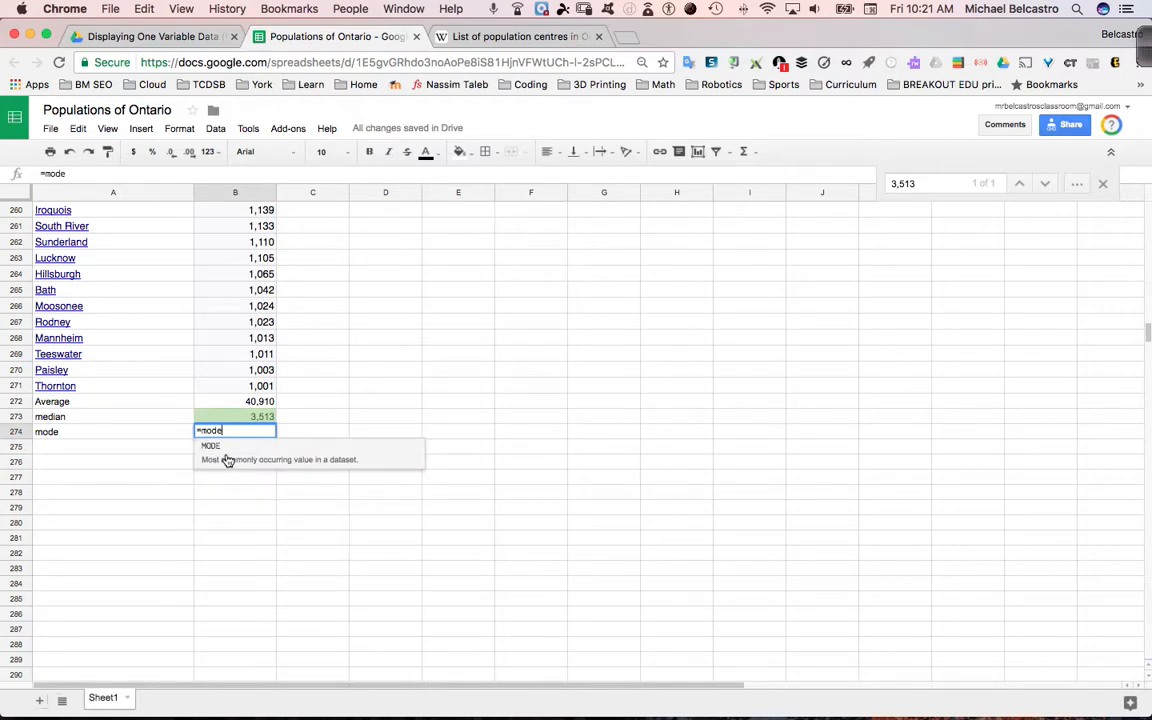
type("(")
left_click(239, 388)
left_click_drag(239, 388, 231, 224)
type(")")
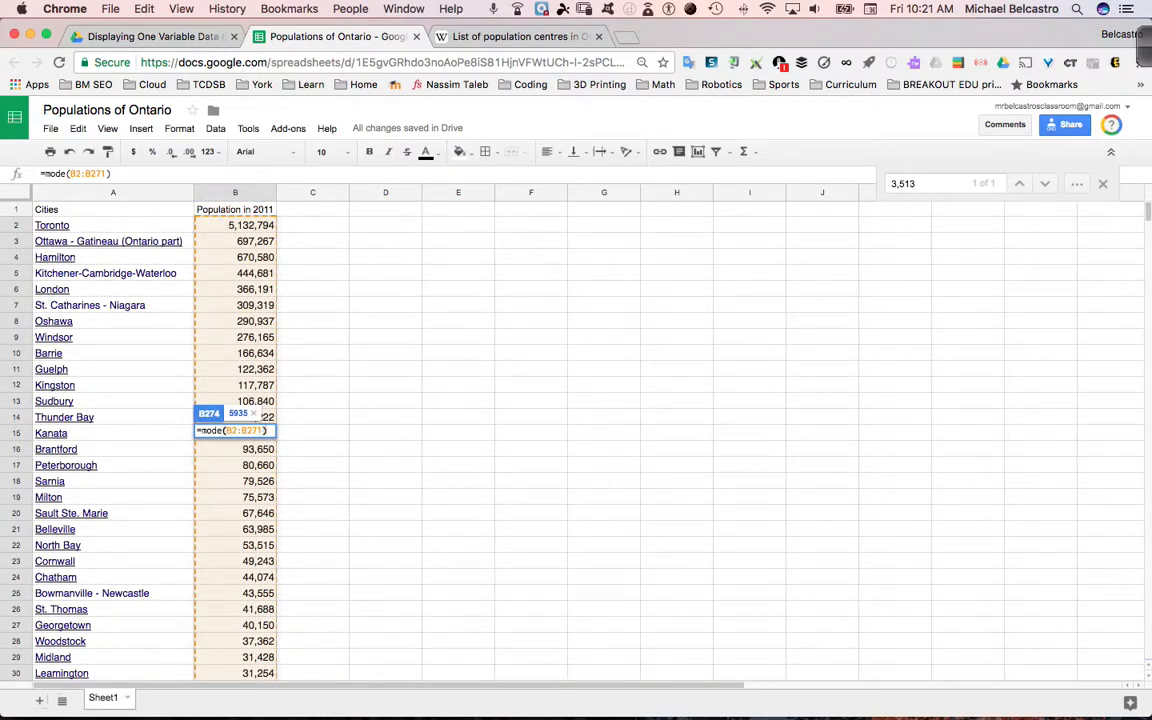
key("Return")
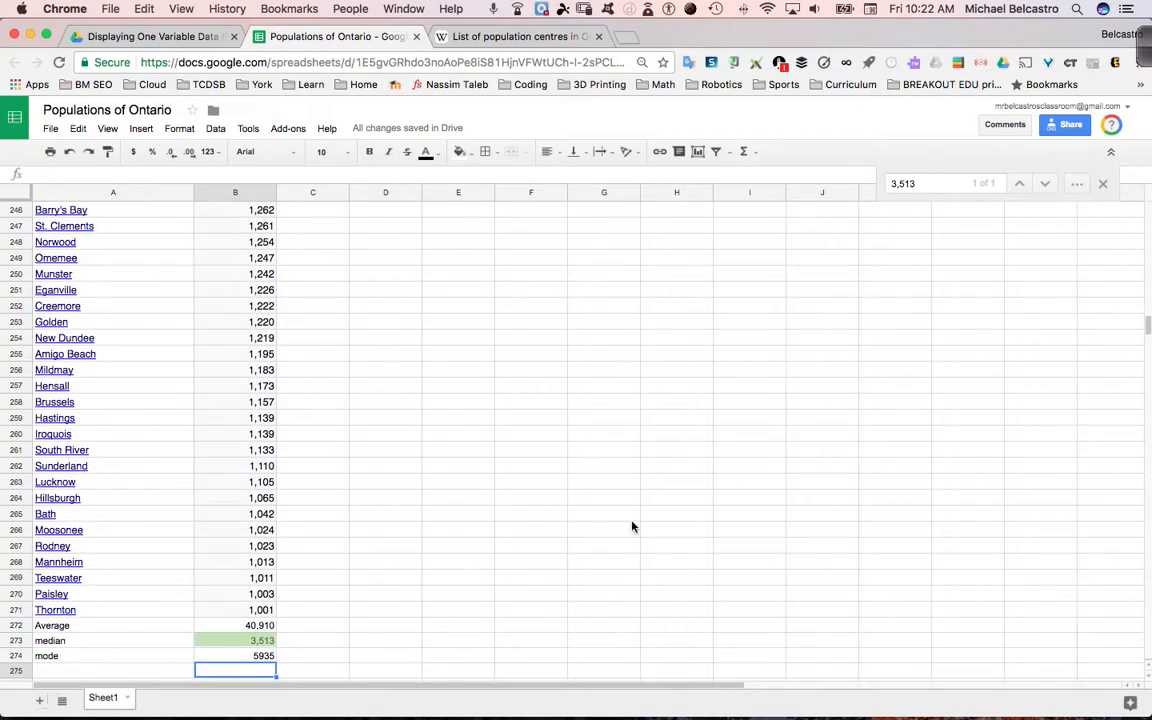
Search the sheet for 5935, then select Gravenhurst's population in cell B100
left_click(926, 183)
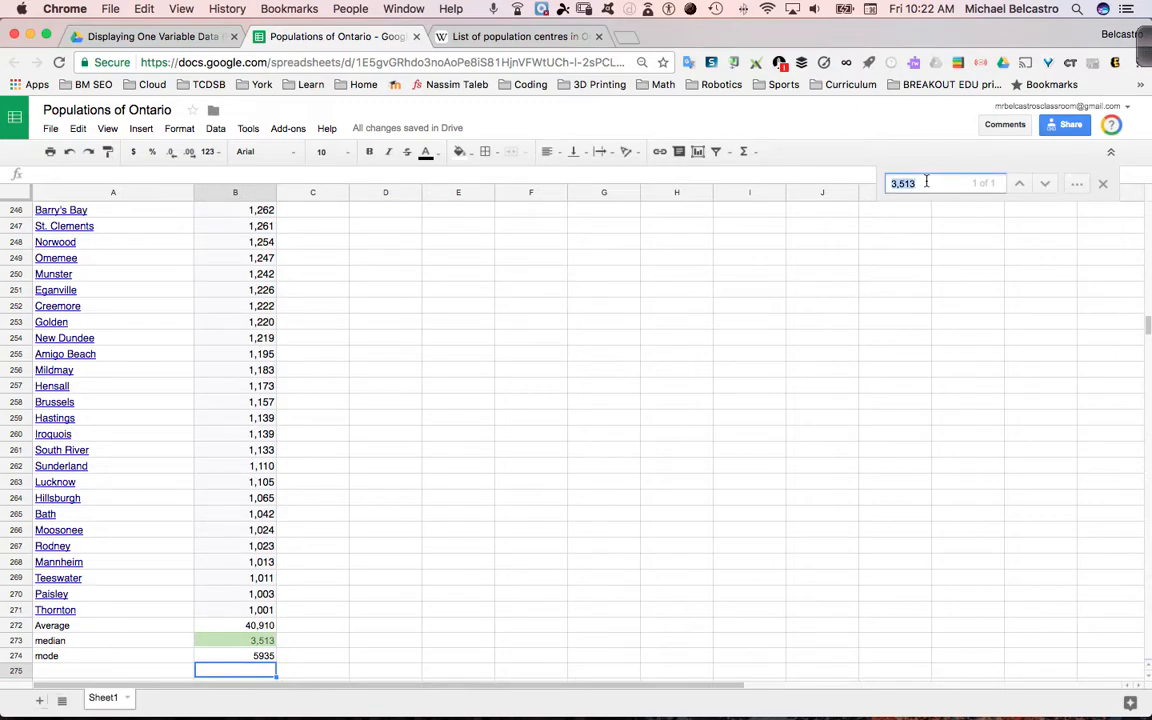
type("5")
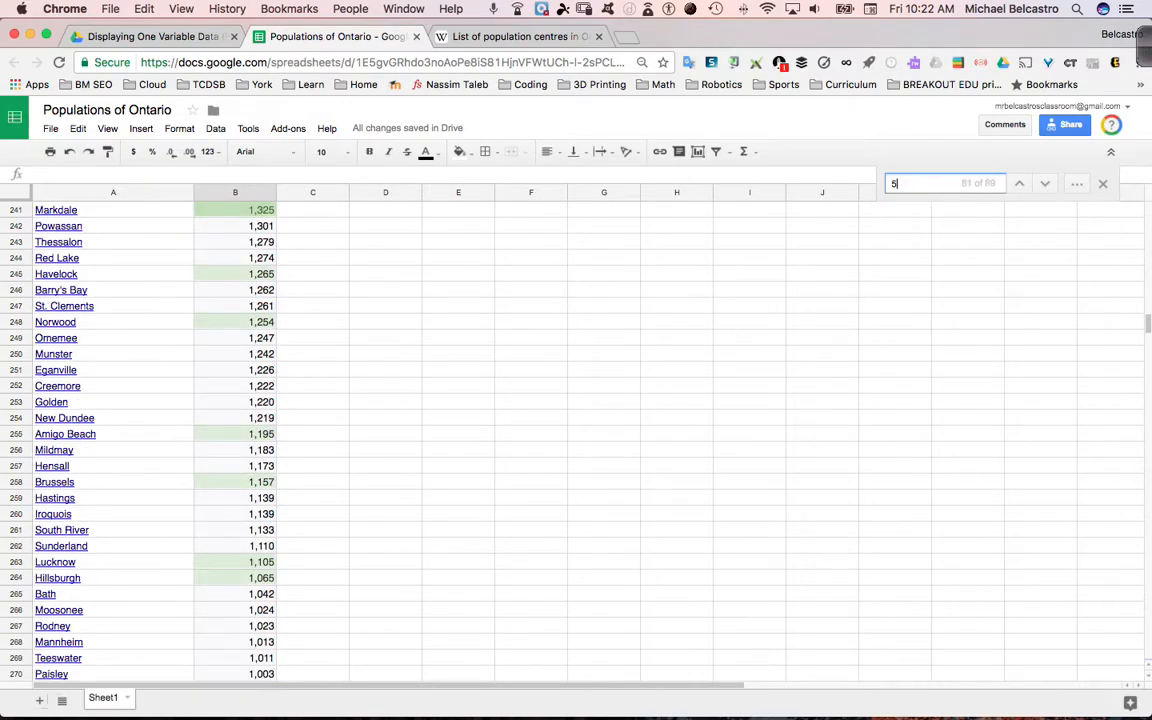
type("935")
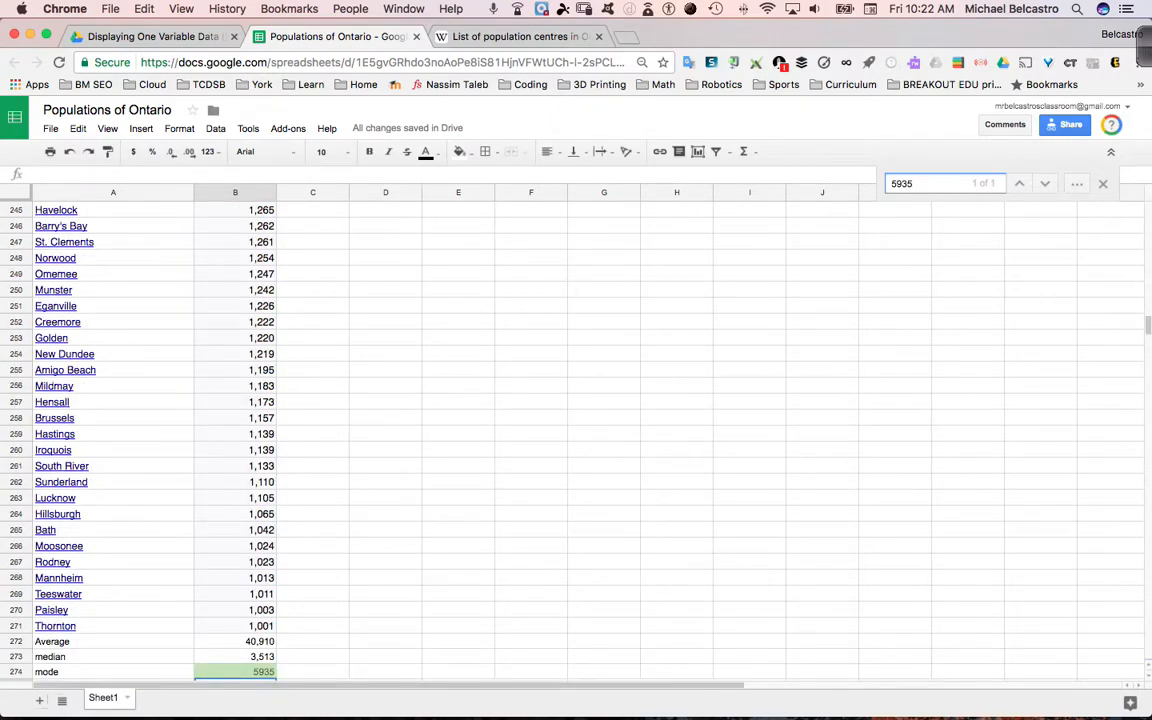
scroll(362, 480, "down", 2)
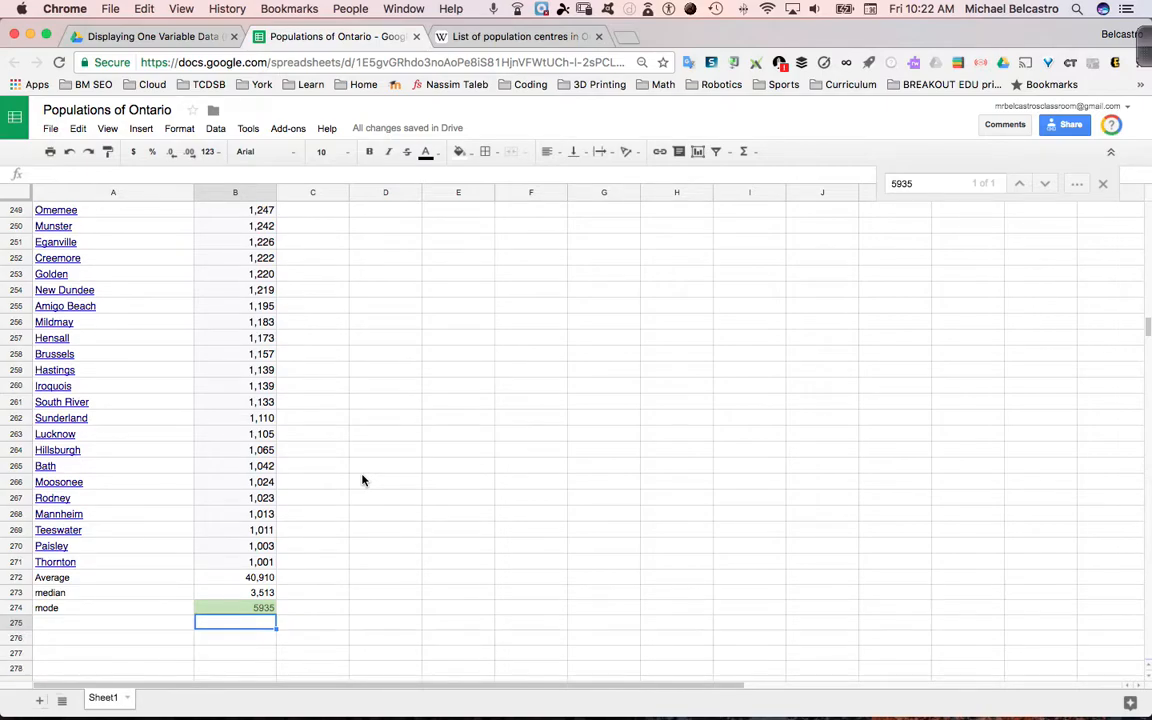
scroll(302, 470, "up", 20)
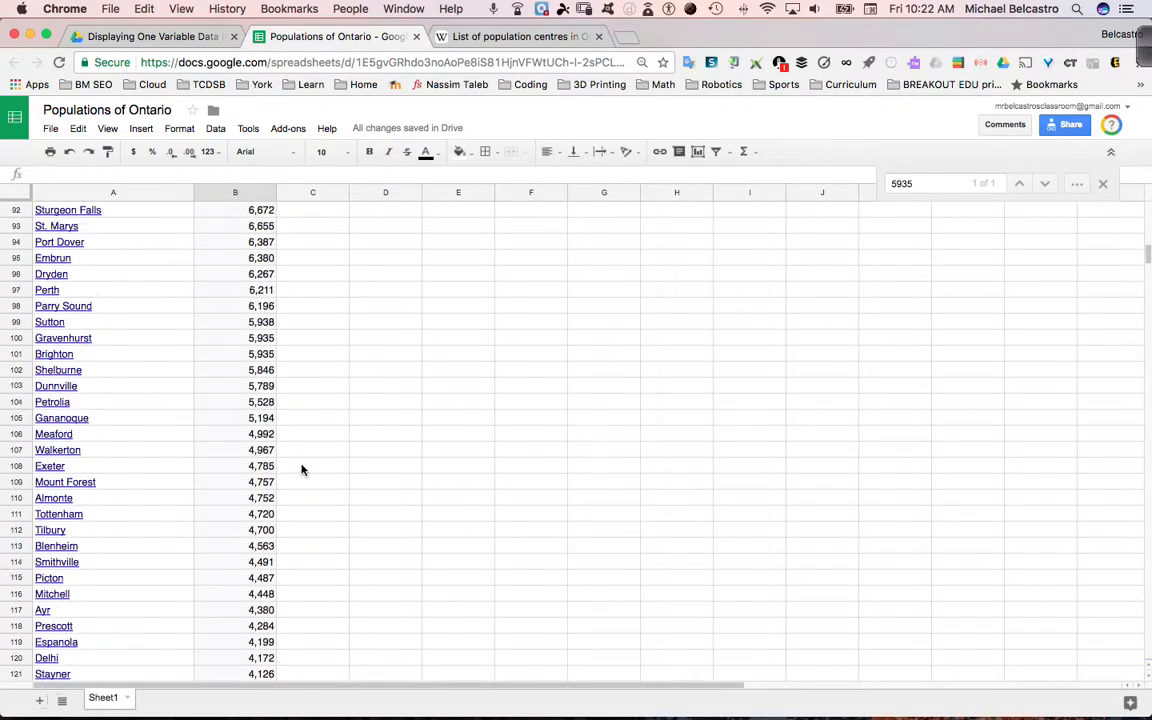
scroll(302, 470, "down", 7)
left_click(275, 340)
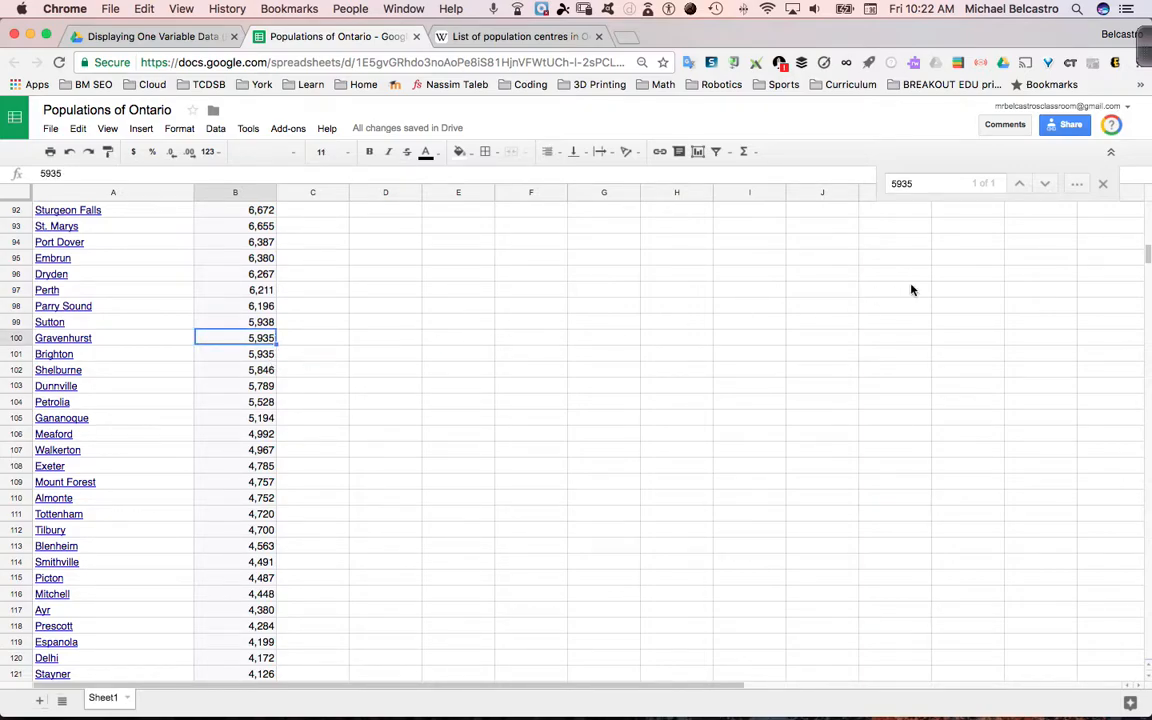
Change the search term to 5,935 with a thousands comma and compare the populations of Gravenhurst and Brighton
left_click(900, 184)
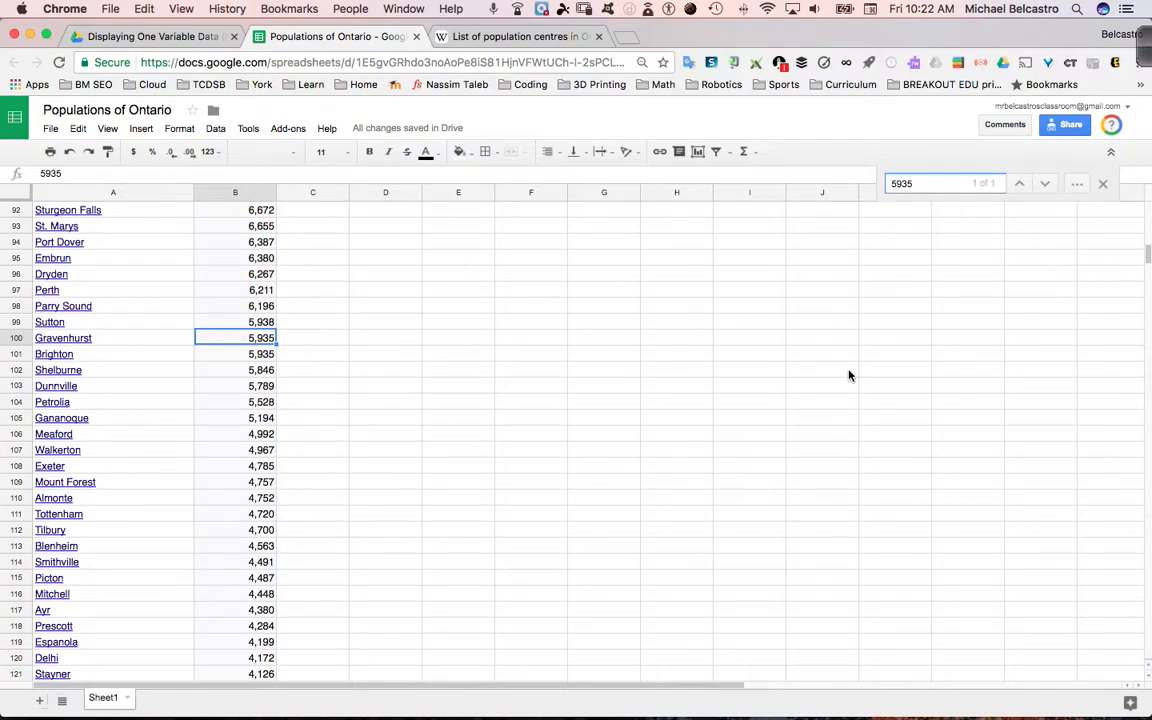
left_click(896, 184)
type(",")
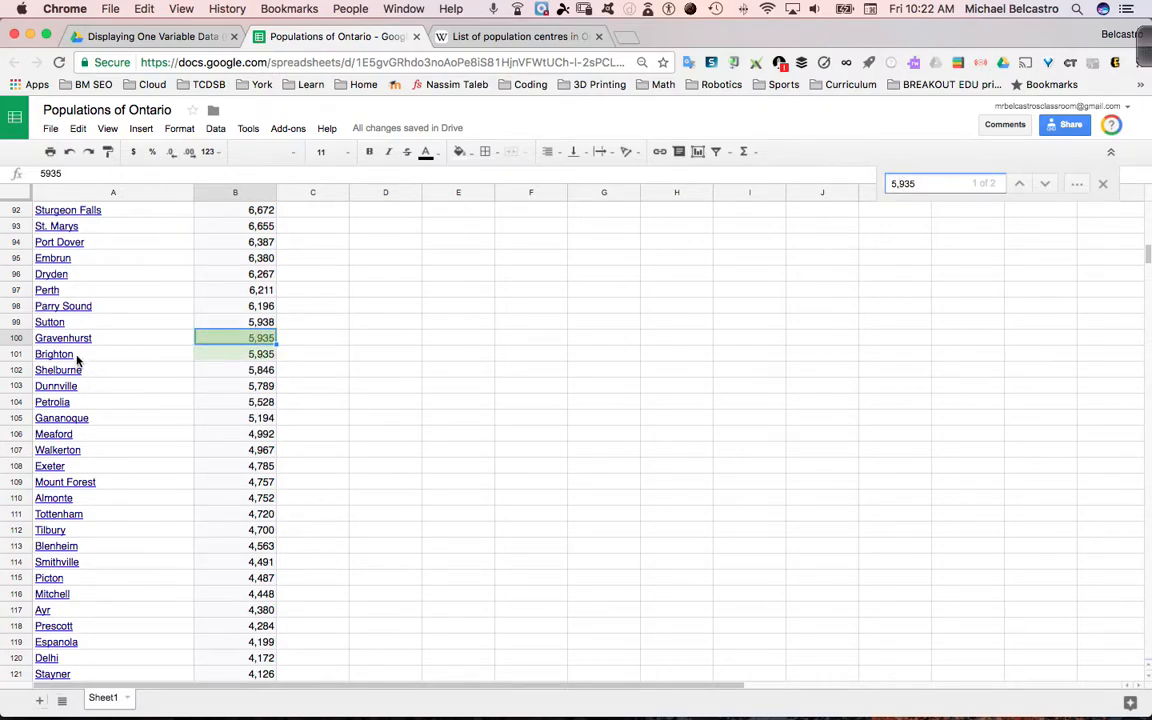
mouse_move(58, 366)
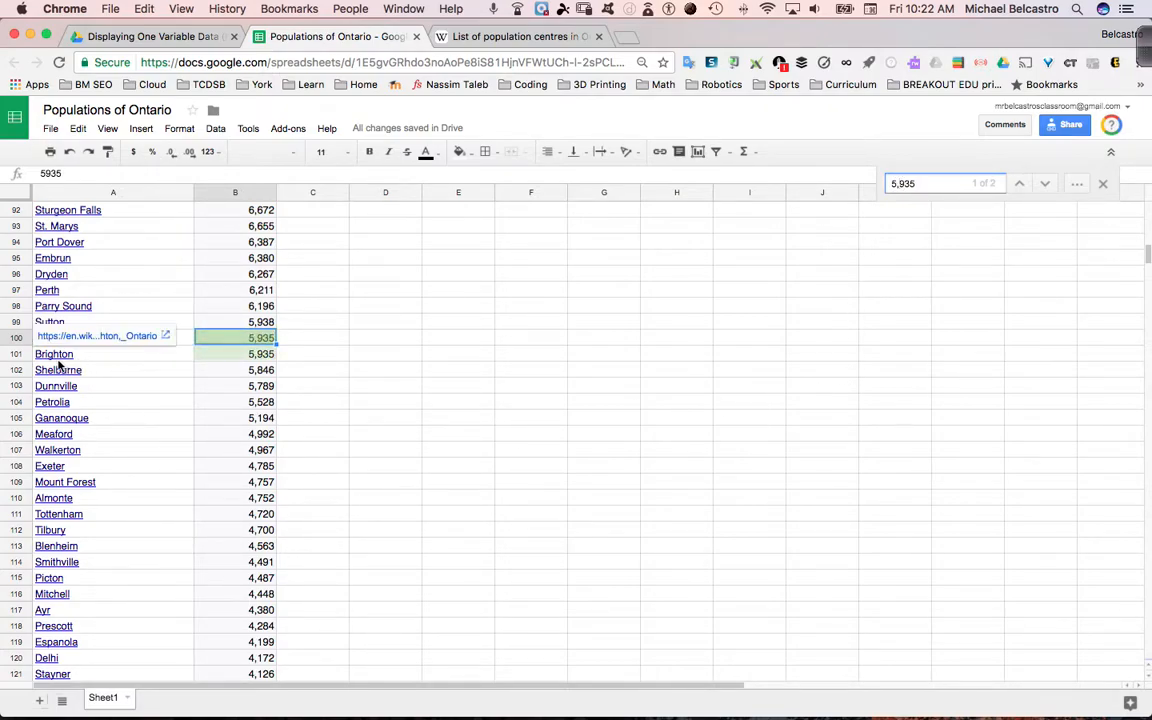
left_click(285, 360)
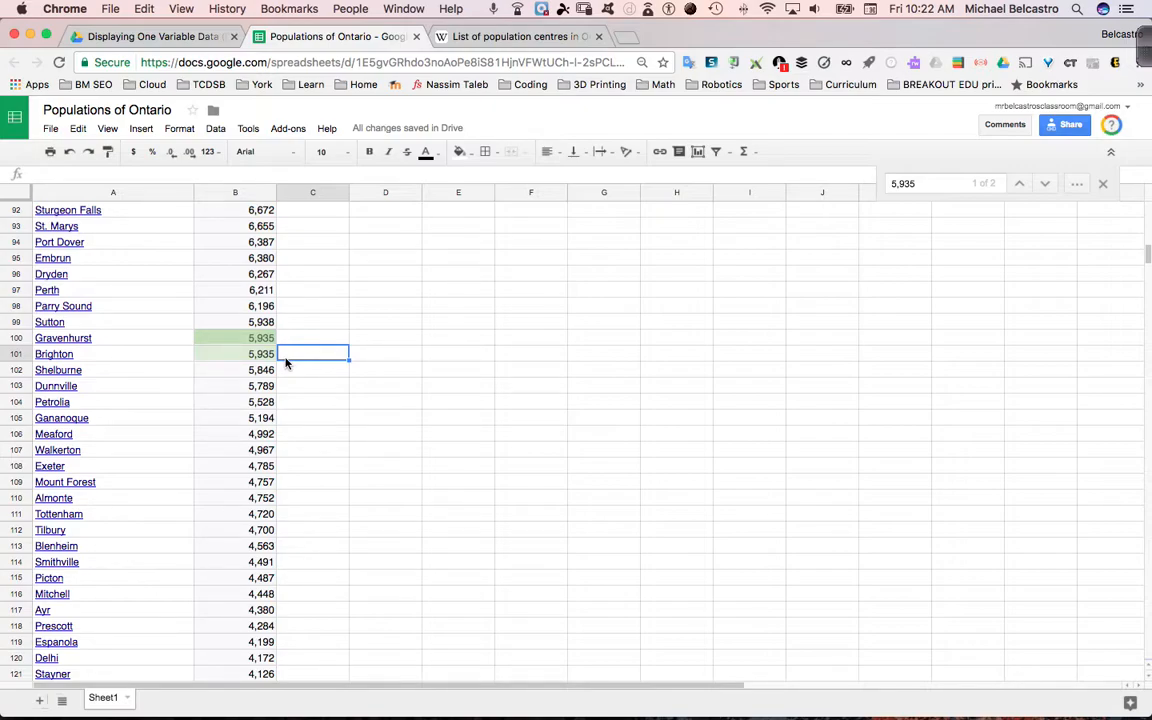
left_click(219, 342)
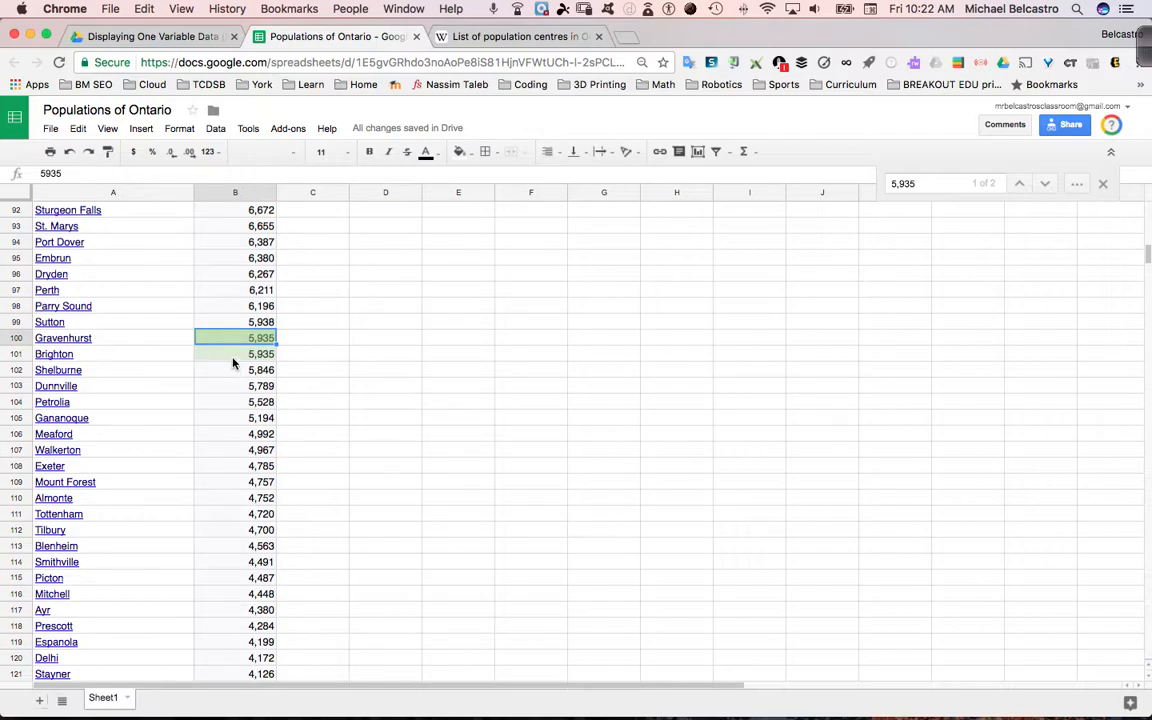
Review the average, median and mode formulas one after another in cells B272 to B274 below the population list
scroll(233, 363, "down", 15)
scroll(233, 363, "up", 16)
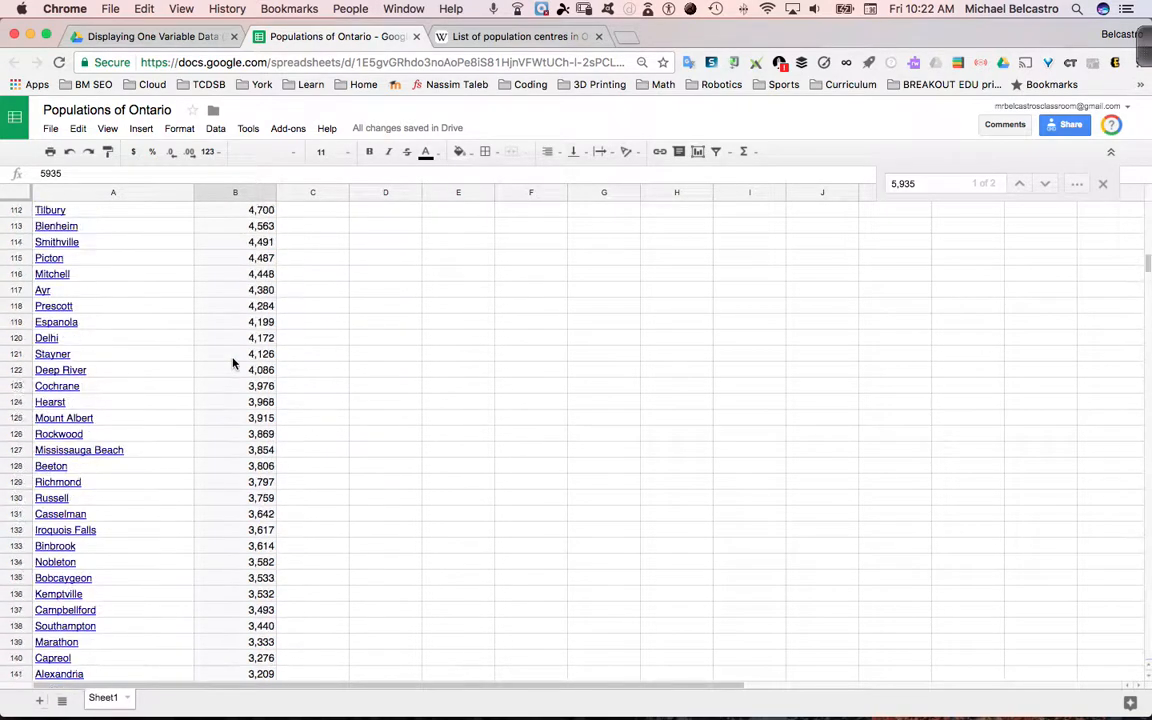
scroll(233, 363, "up", 10)
scroll(233, 363, "down", 20)
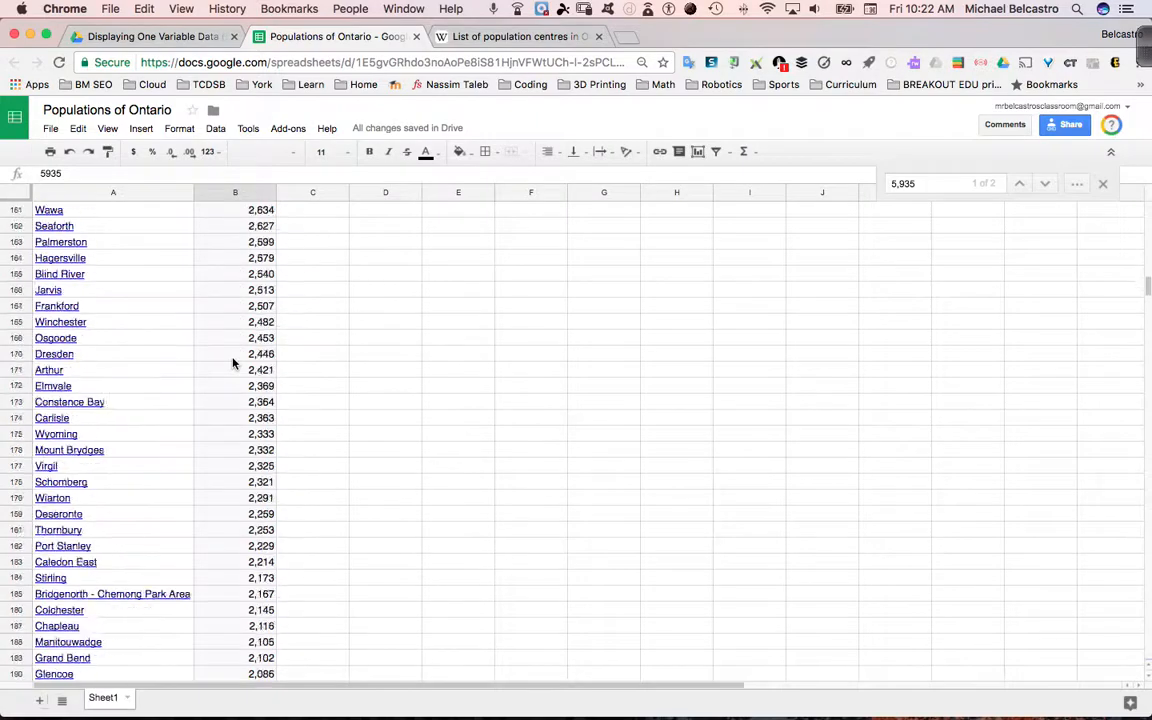
scroll(233, 363, "up", 6)
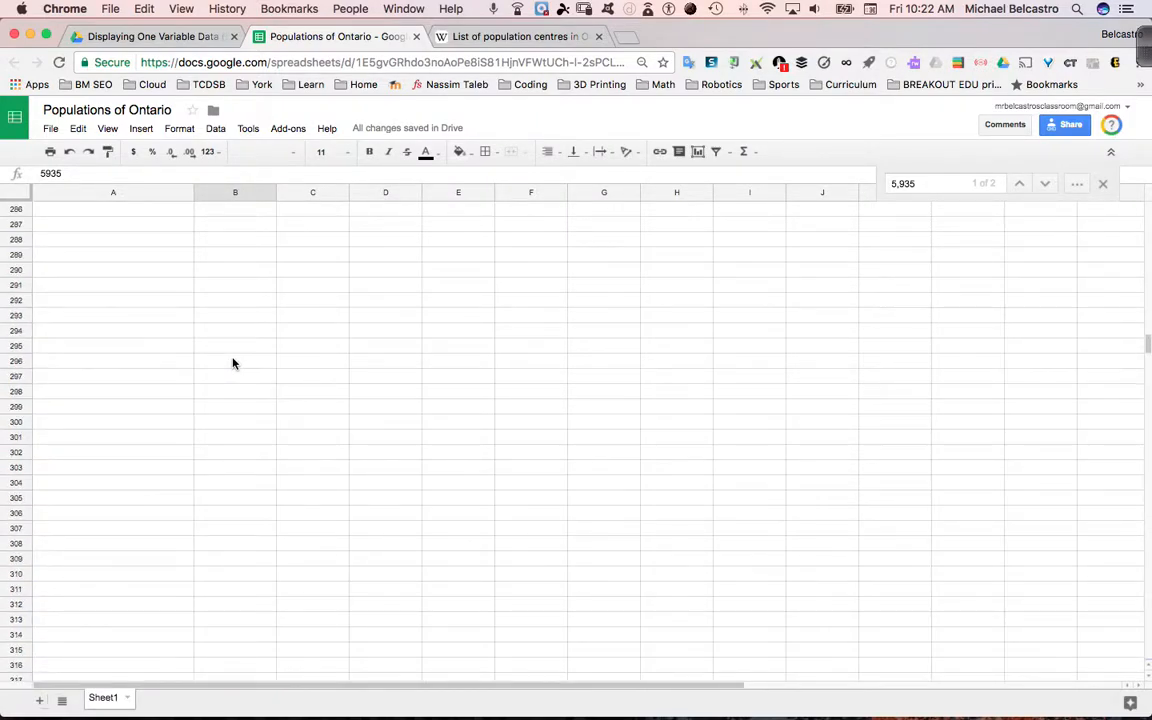
scroll(233, 363, "up", 2)
left_click(71, 372)
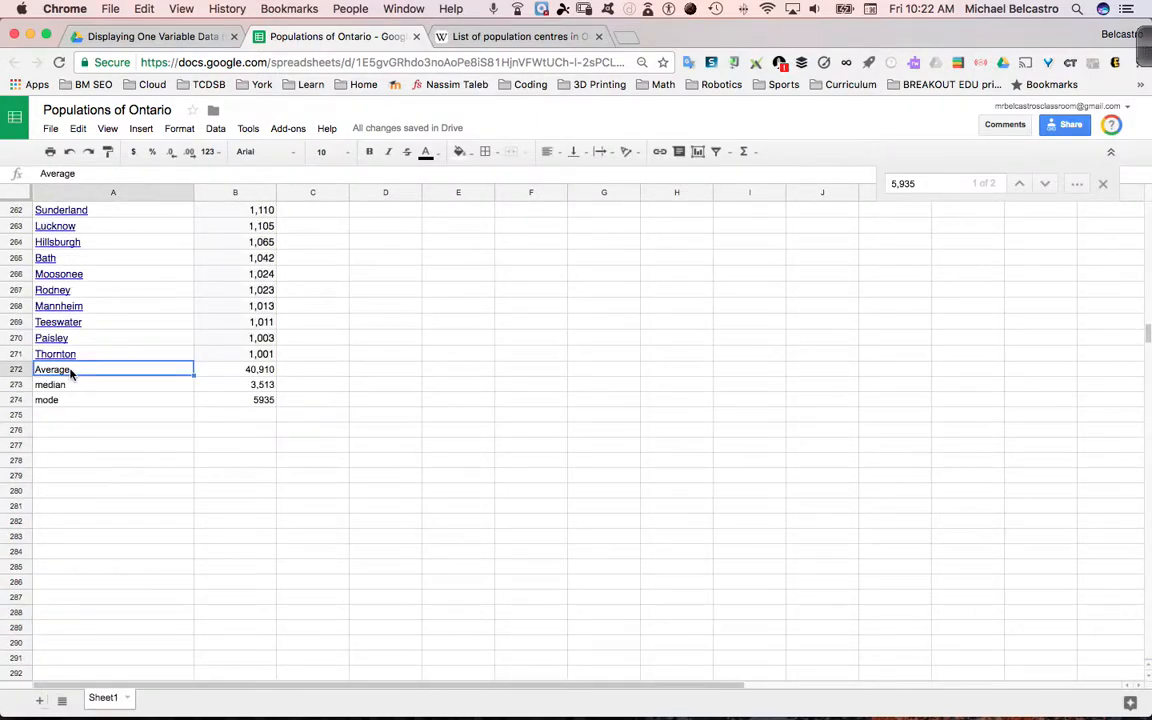
key("Right")
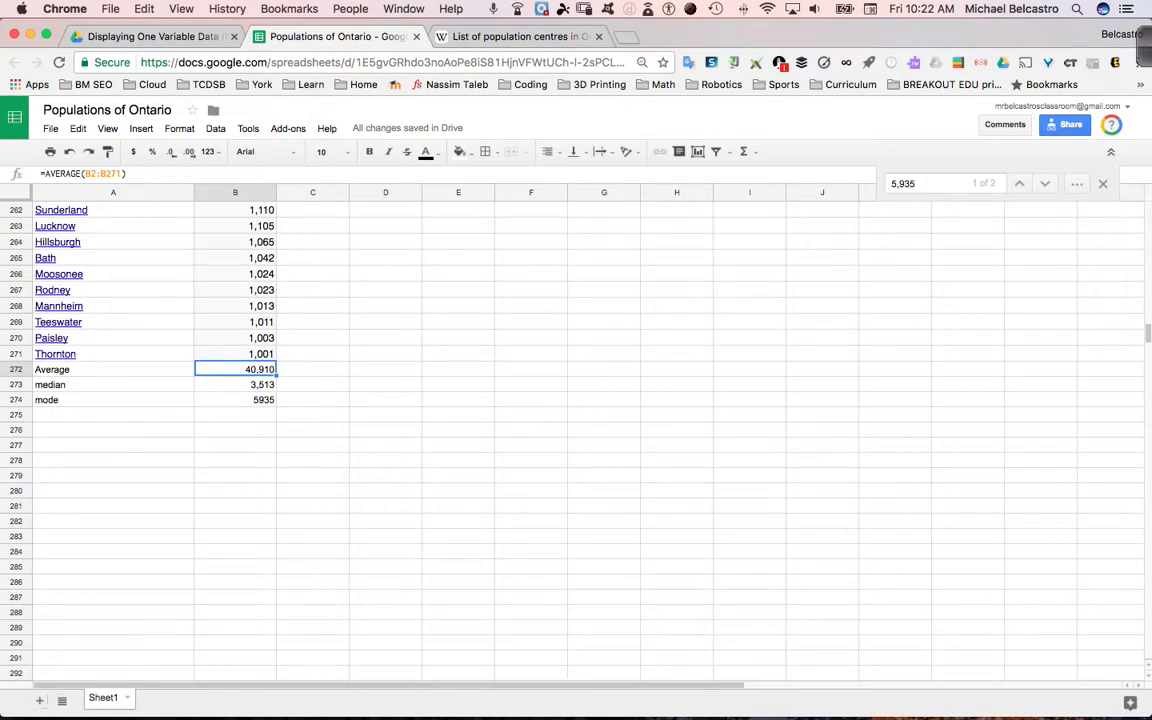
key("Down")
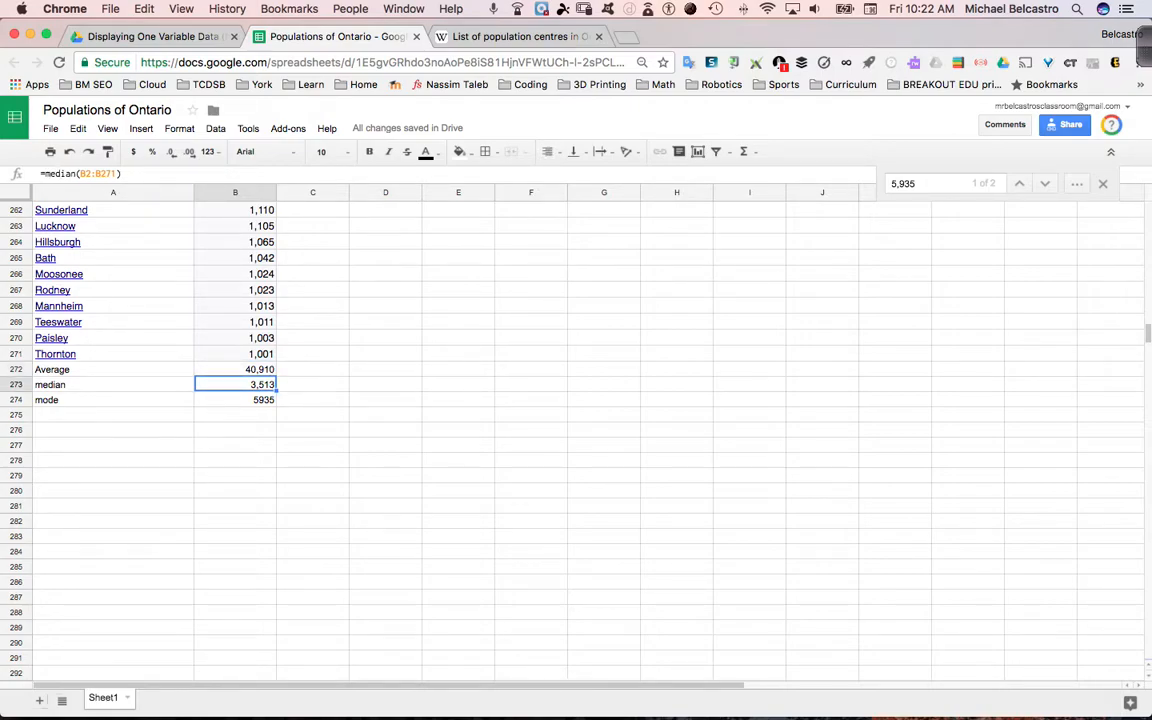
key("Down")
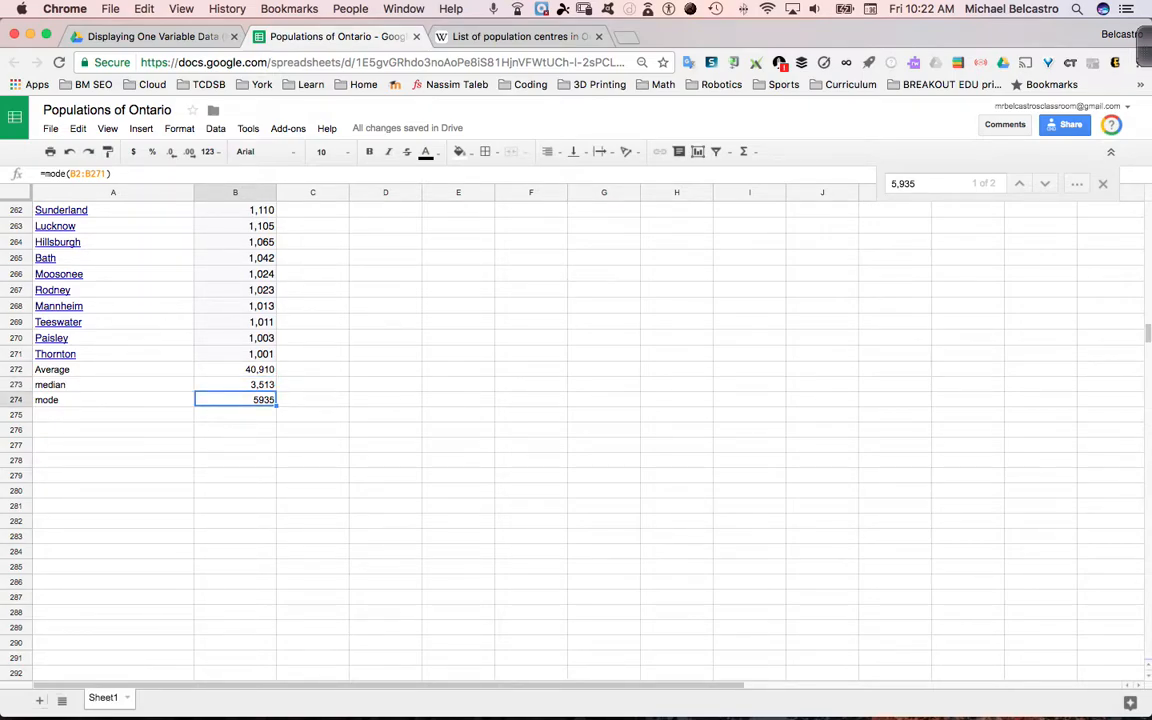
mouse_move(815, 705)
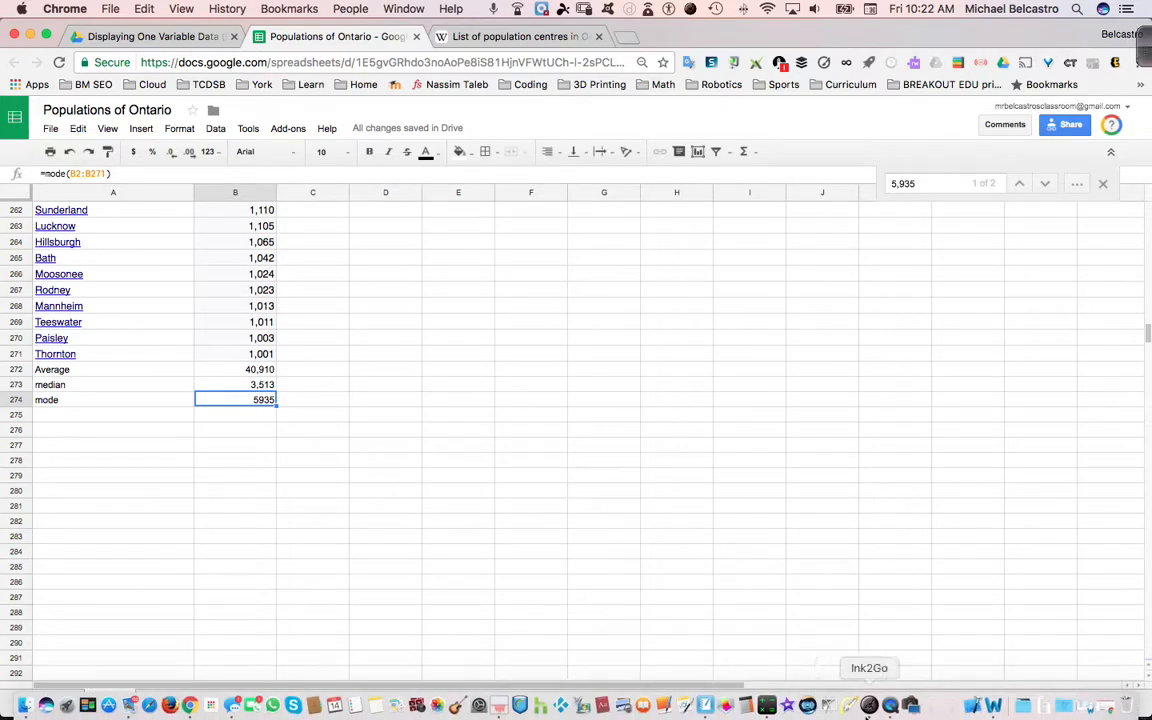